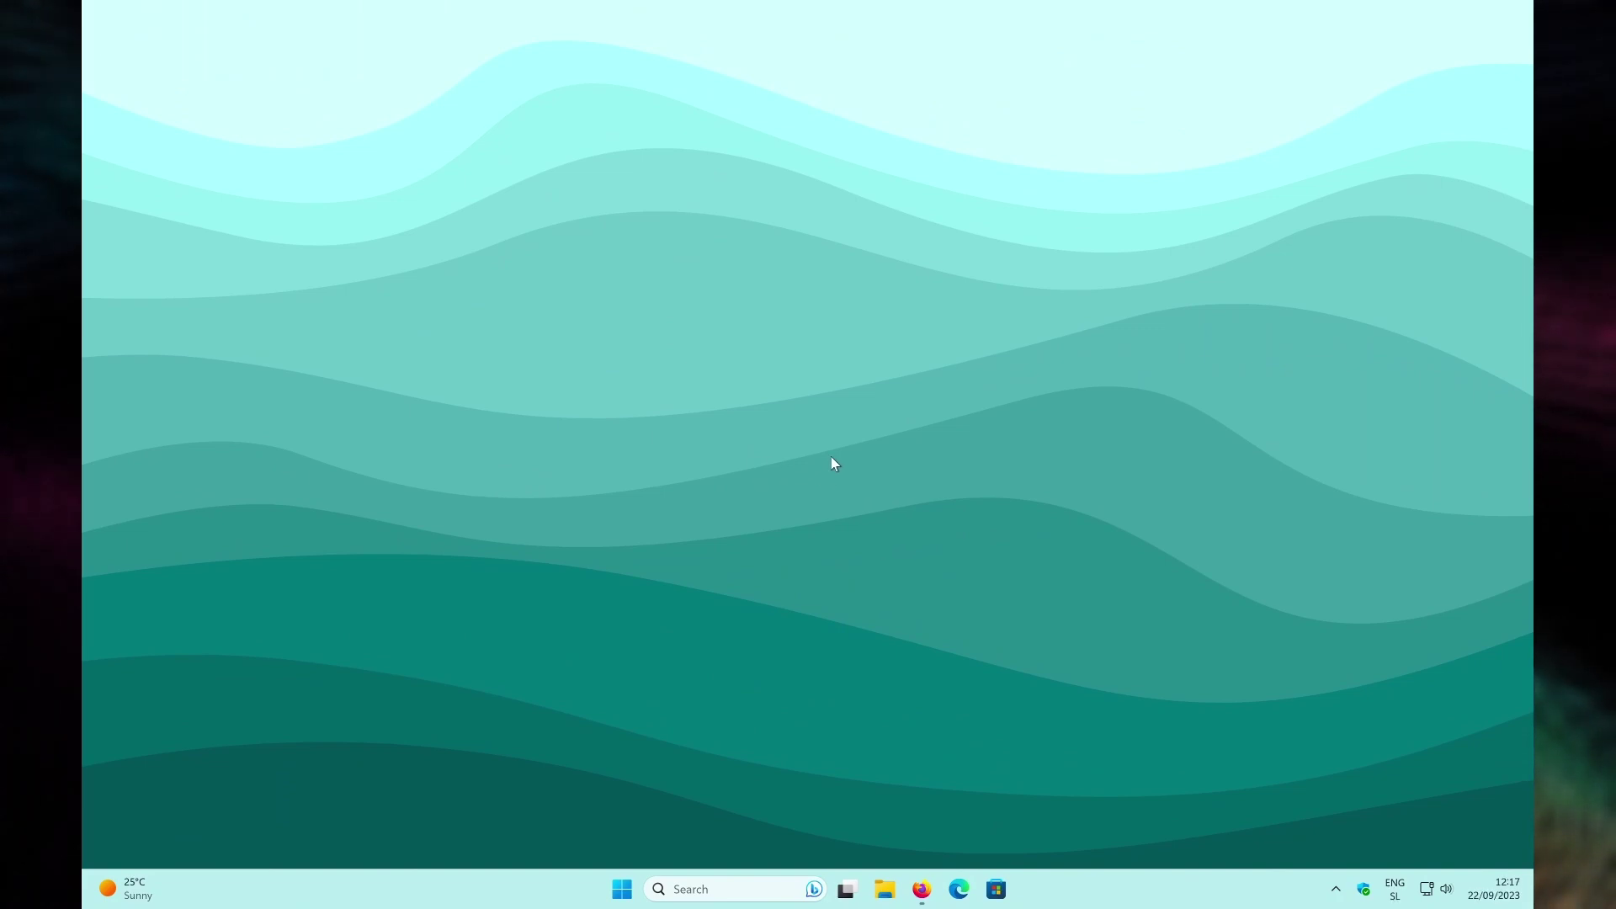
Open Firefox, search the web for 'wall here' and go to the WallHere site.
left_click(922, 889)
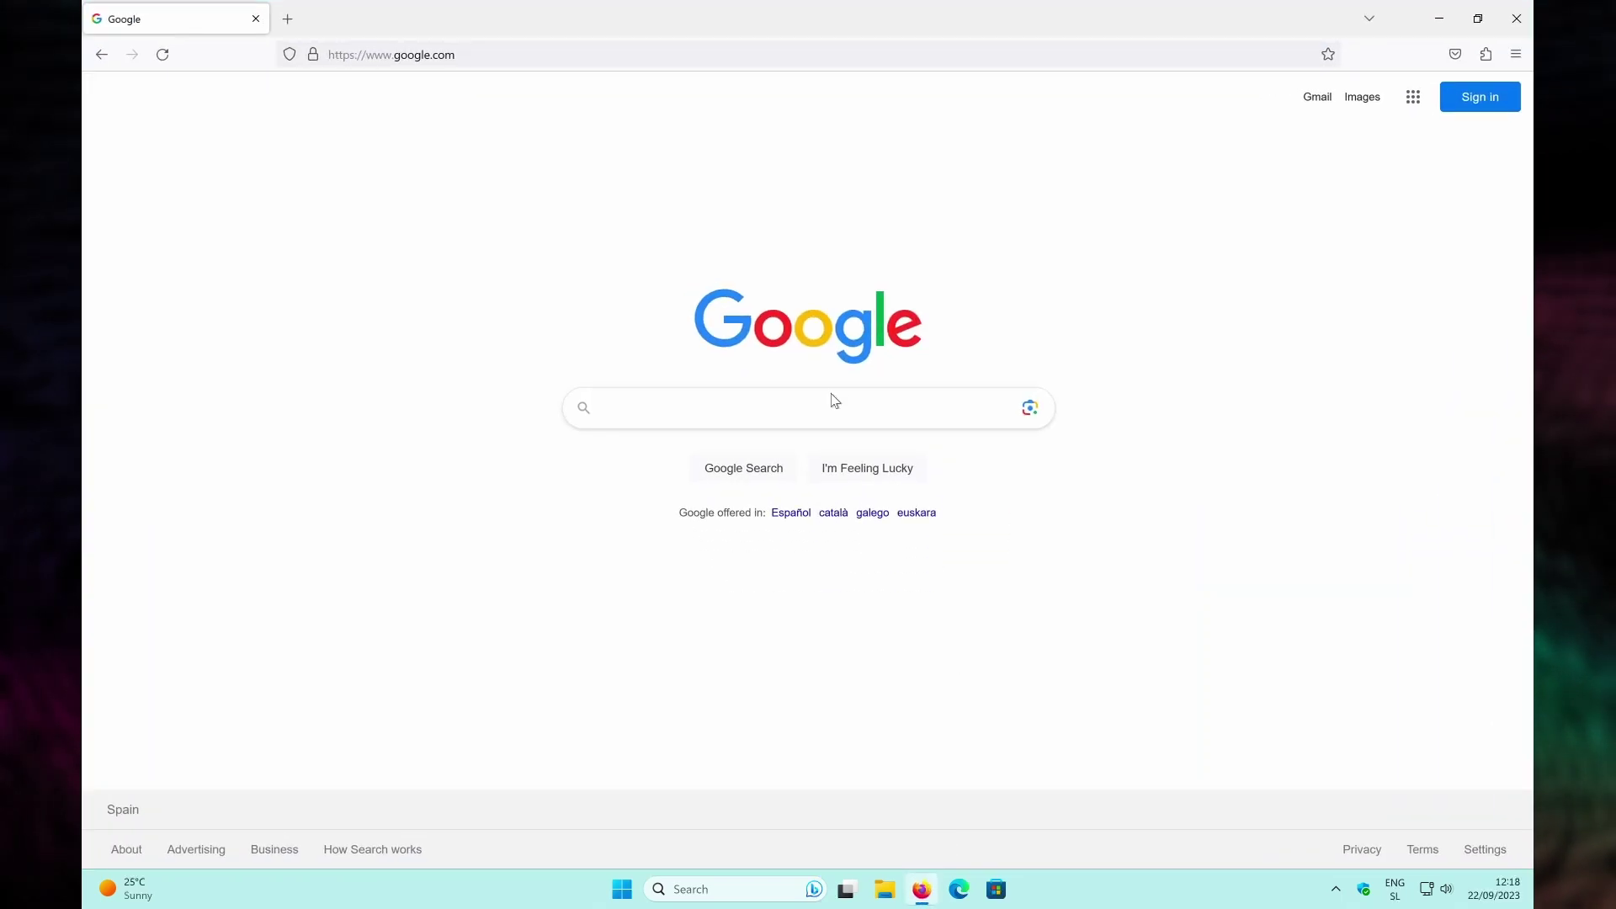
left_click(808, 405)
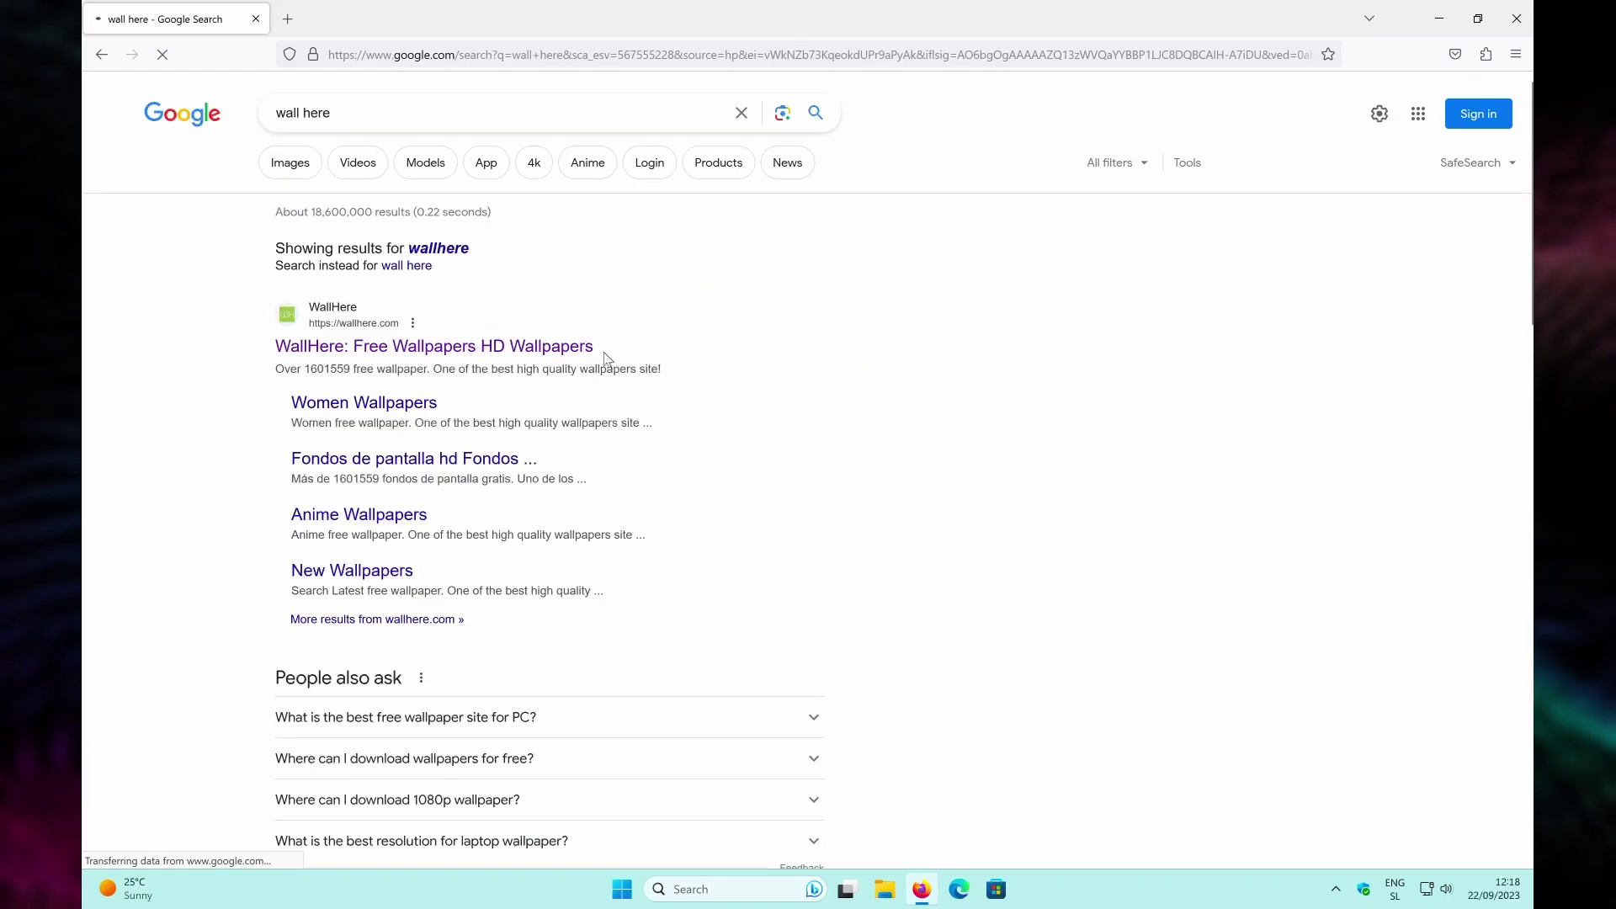
left_click(581, 347)
Search WallHere for 'gracile' and download the torii-gate sunset wallpaper as a guest.
left_click(610, 271)
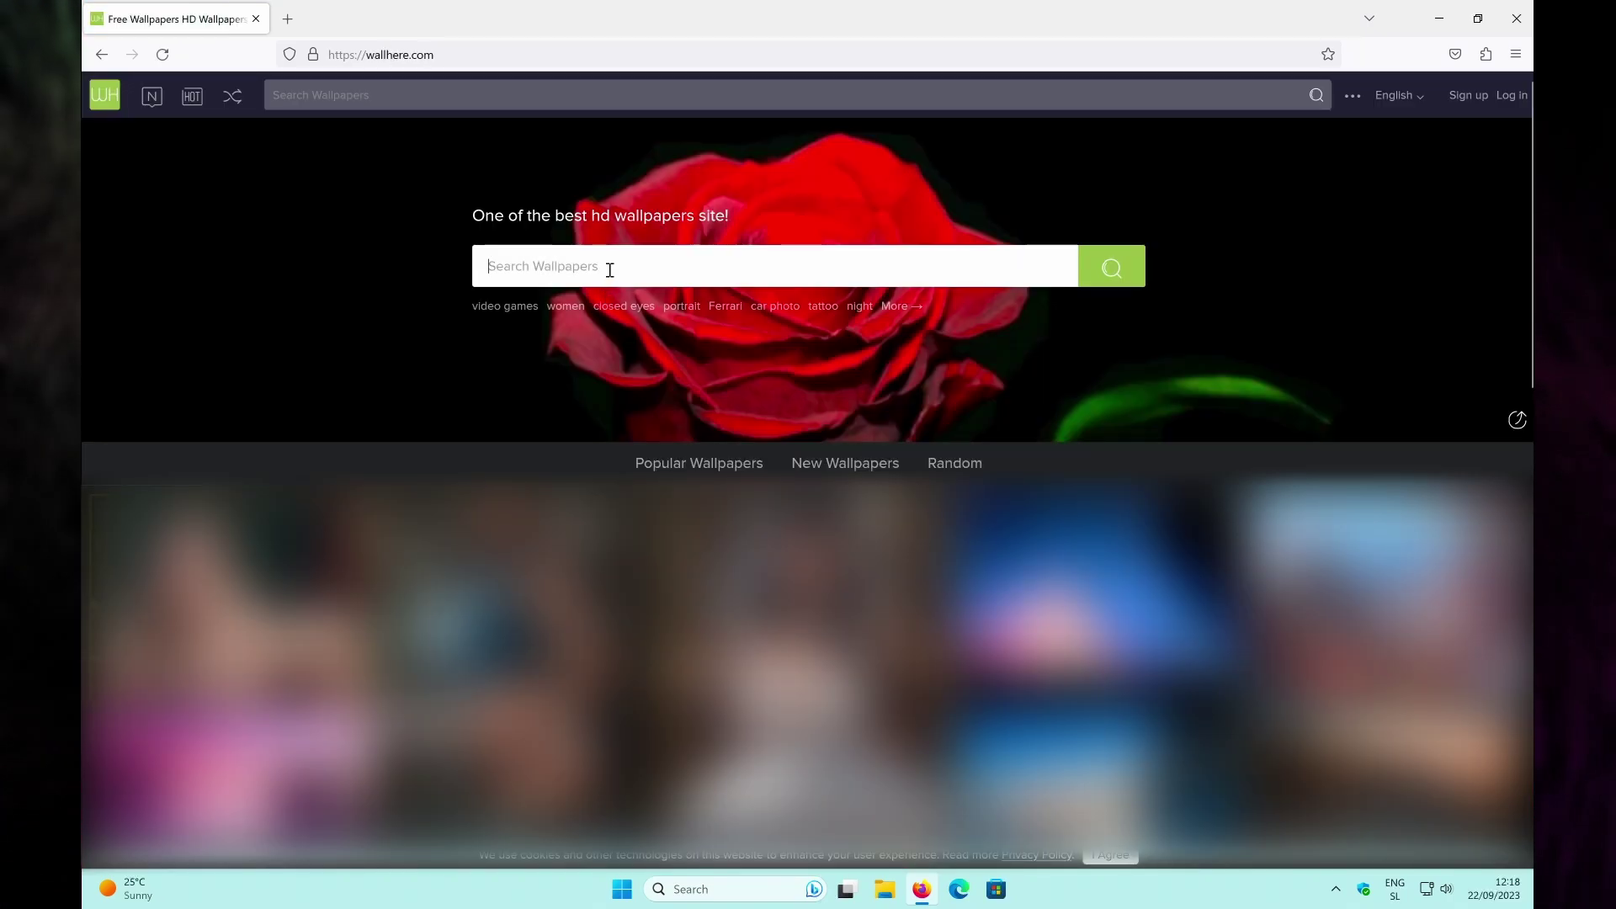
type("gracile")
key("Return")
scroll(631, 371, "down", 5)
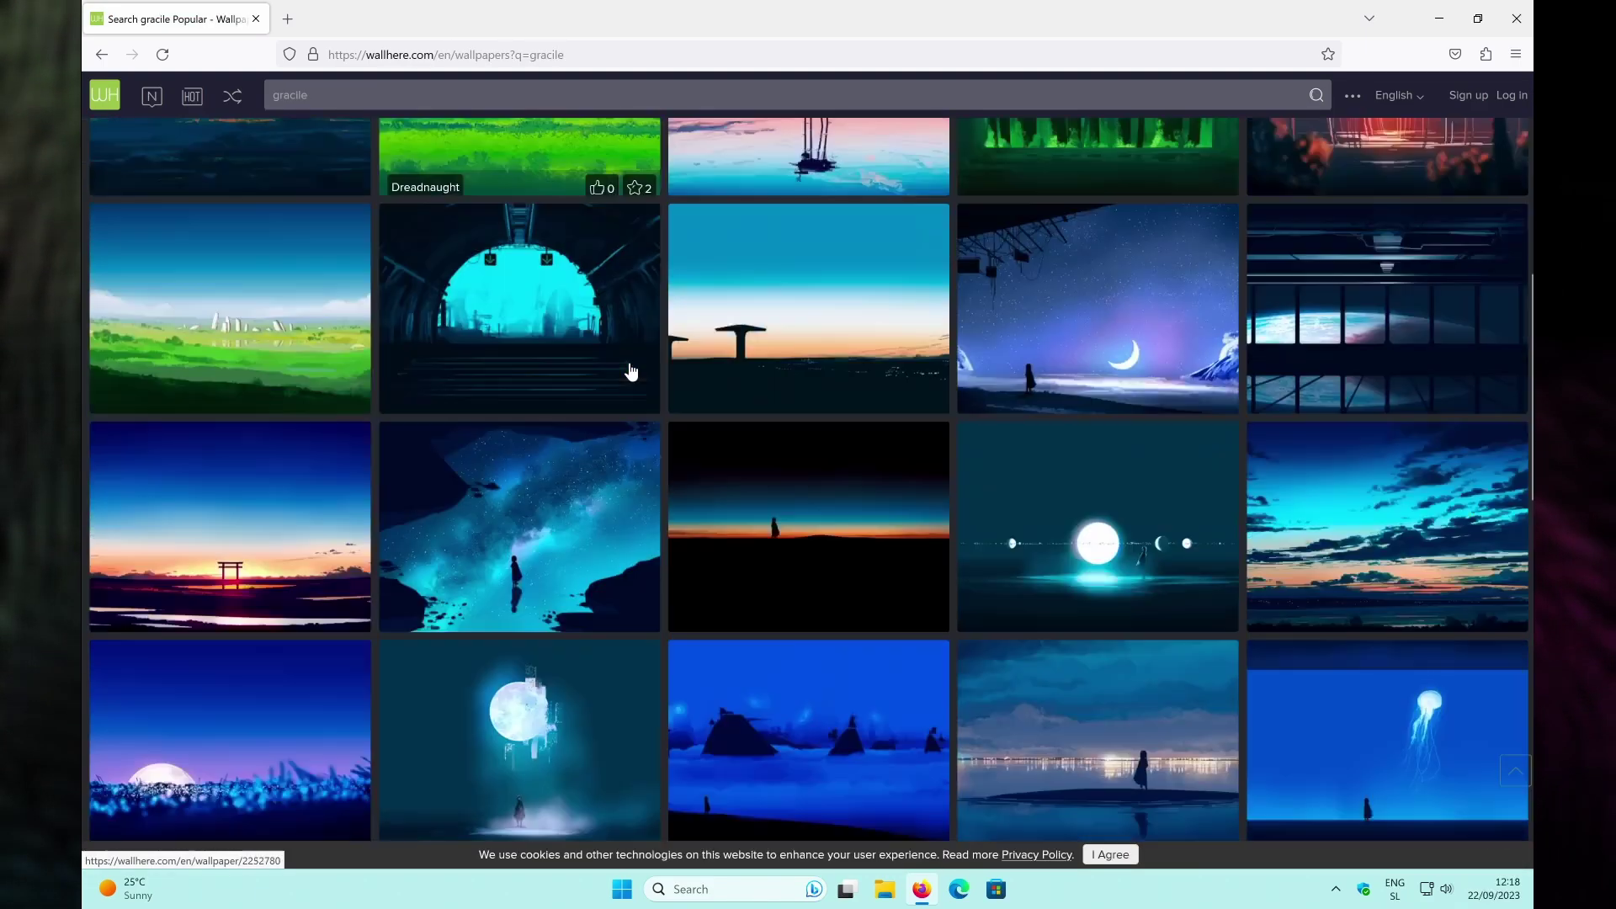
left_click(266, 458)
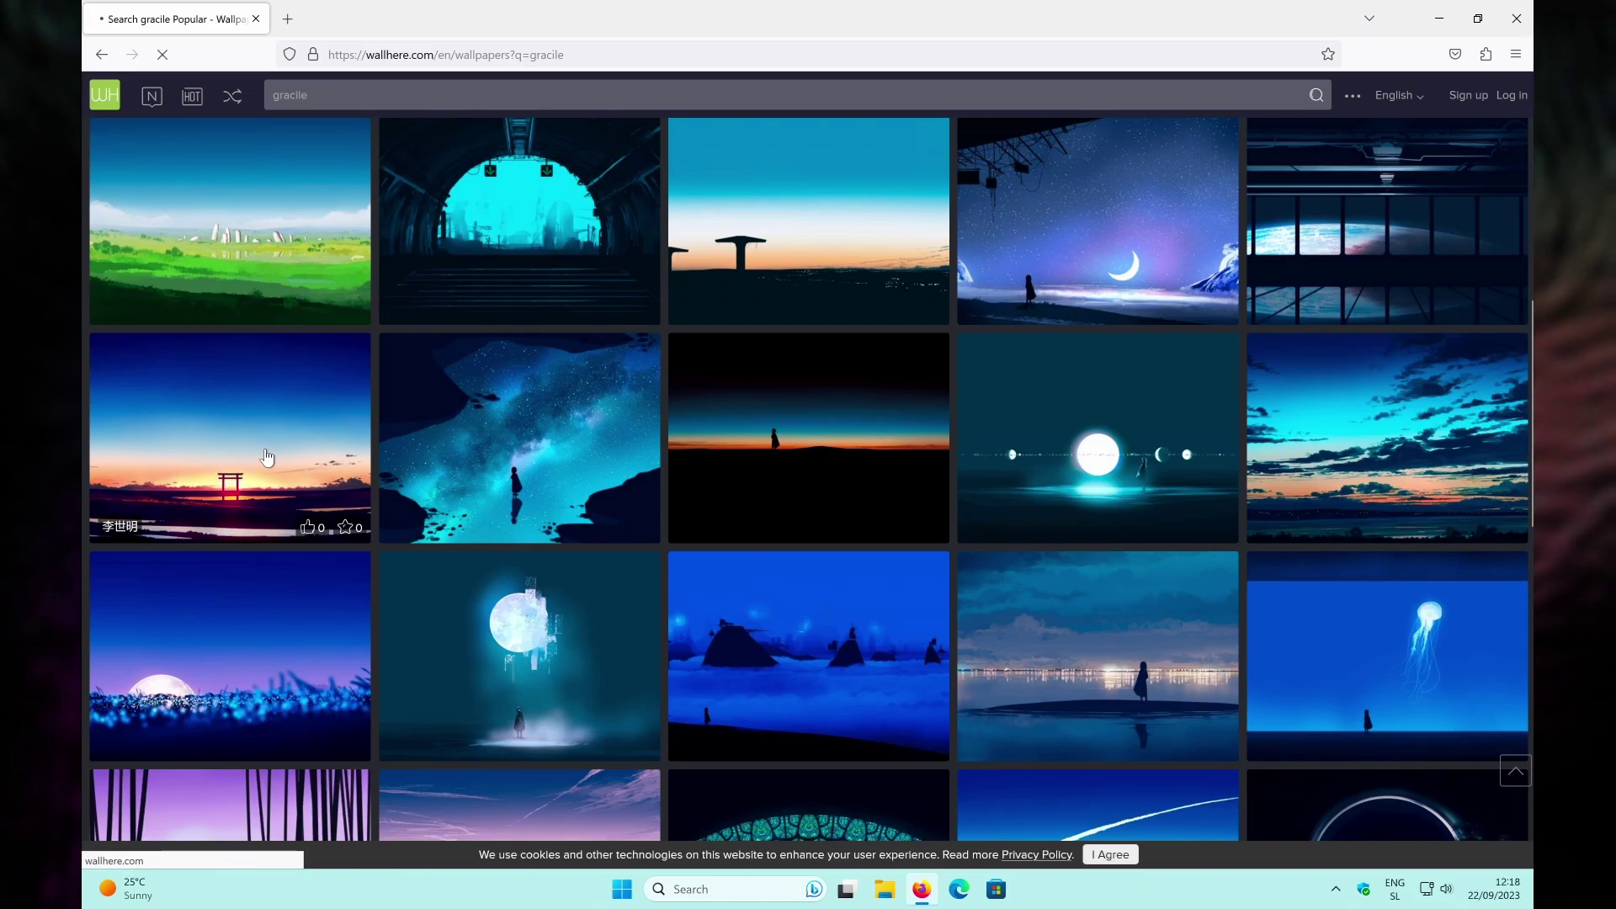
left_click(1198, 523)
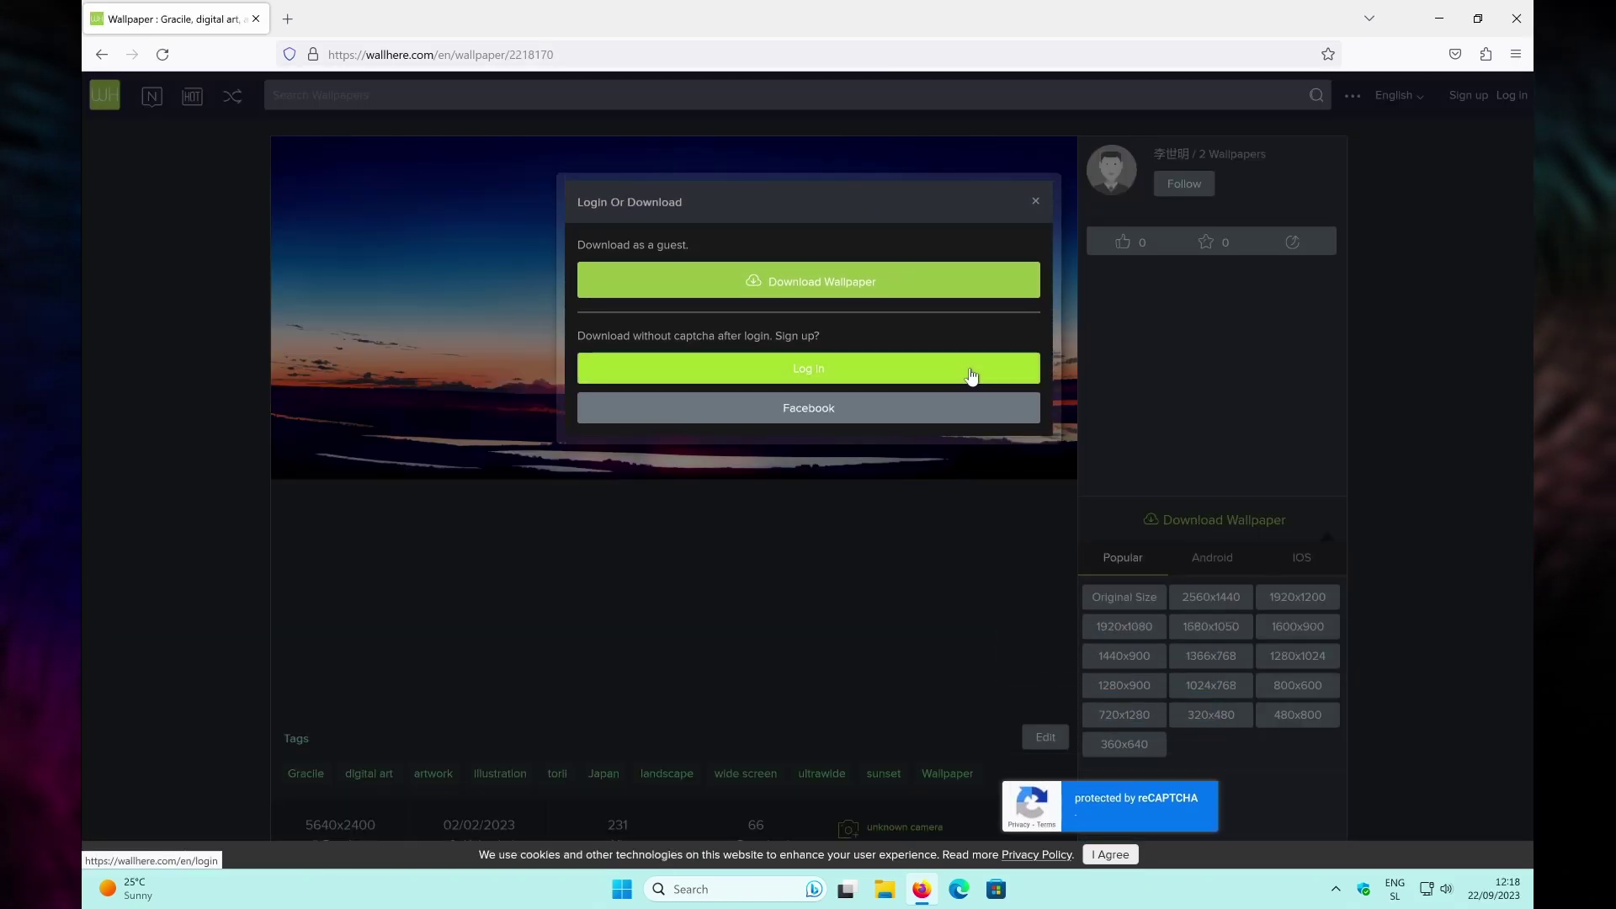
left_click(816, 288)
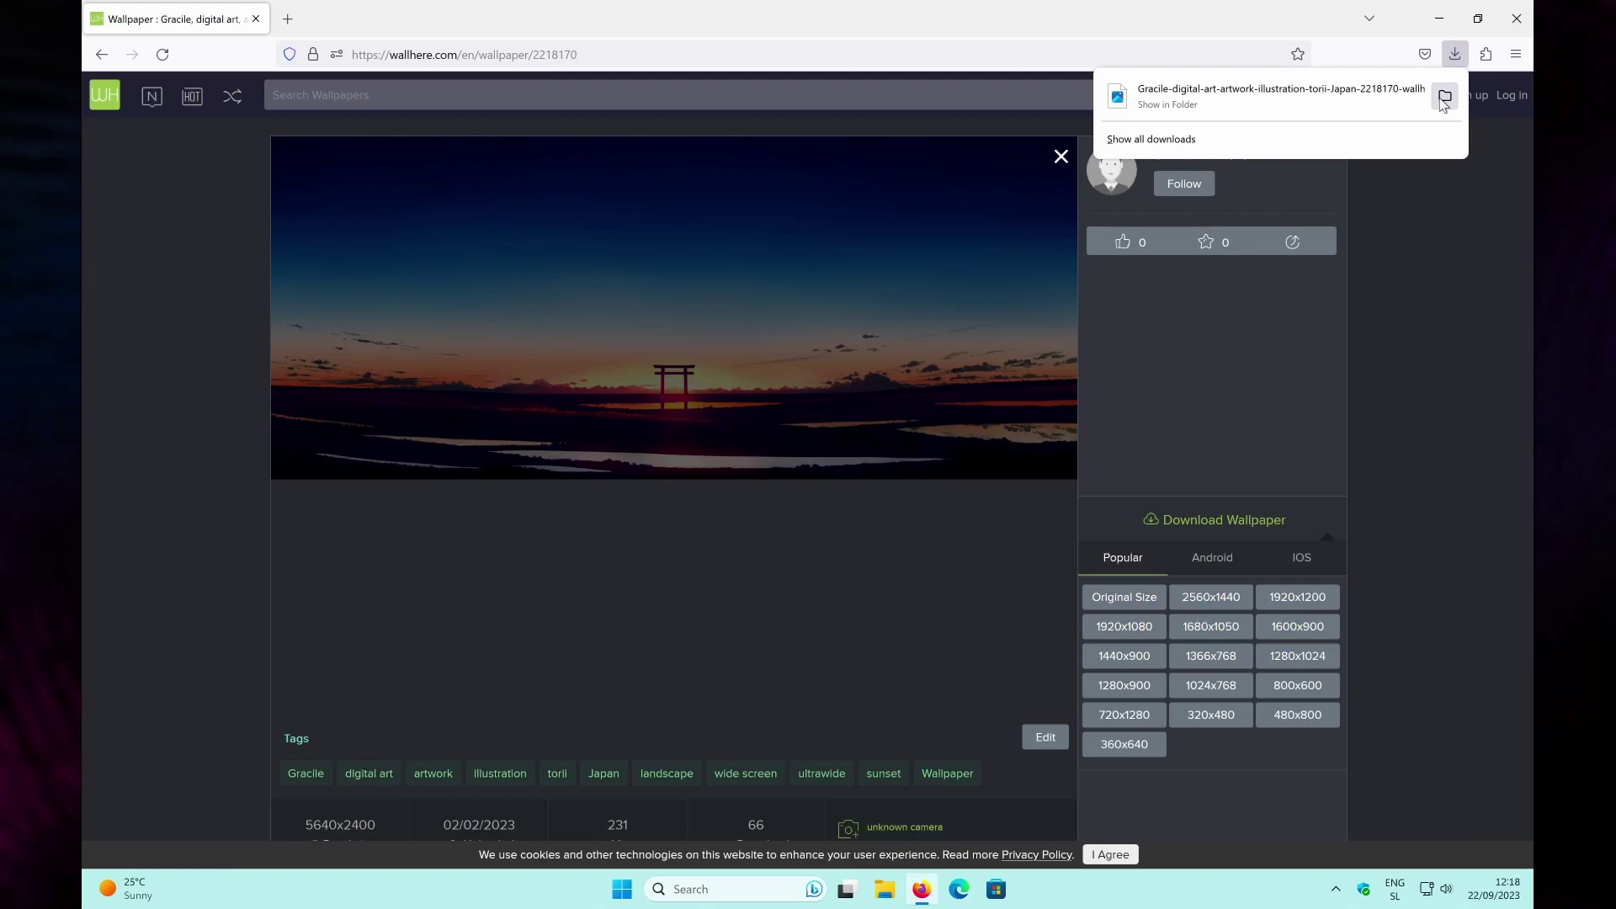
Set the downloaded torii sunset JPG in Downloads as the desktop background.
left_click(1443, 98)
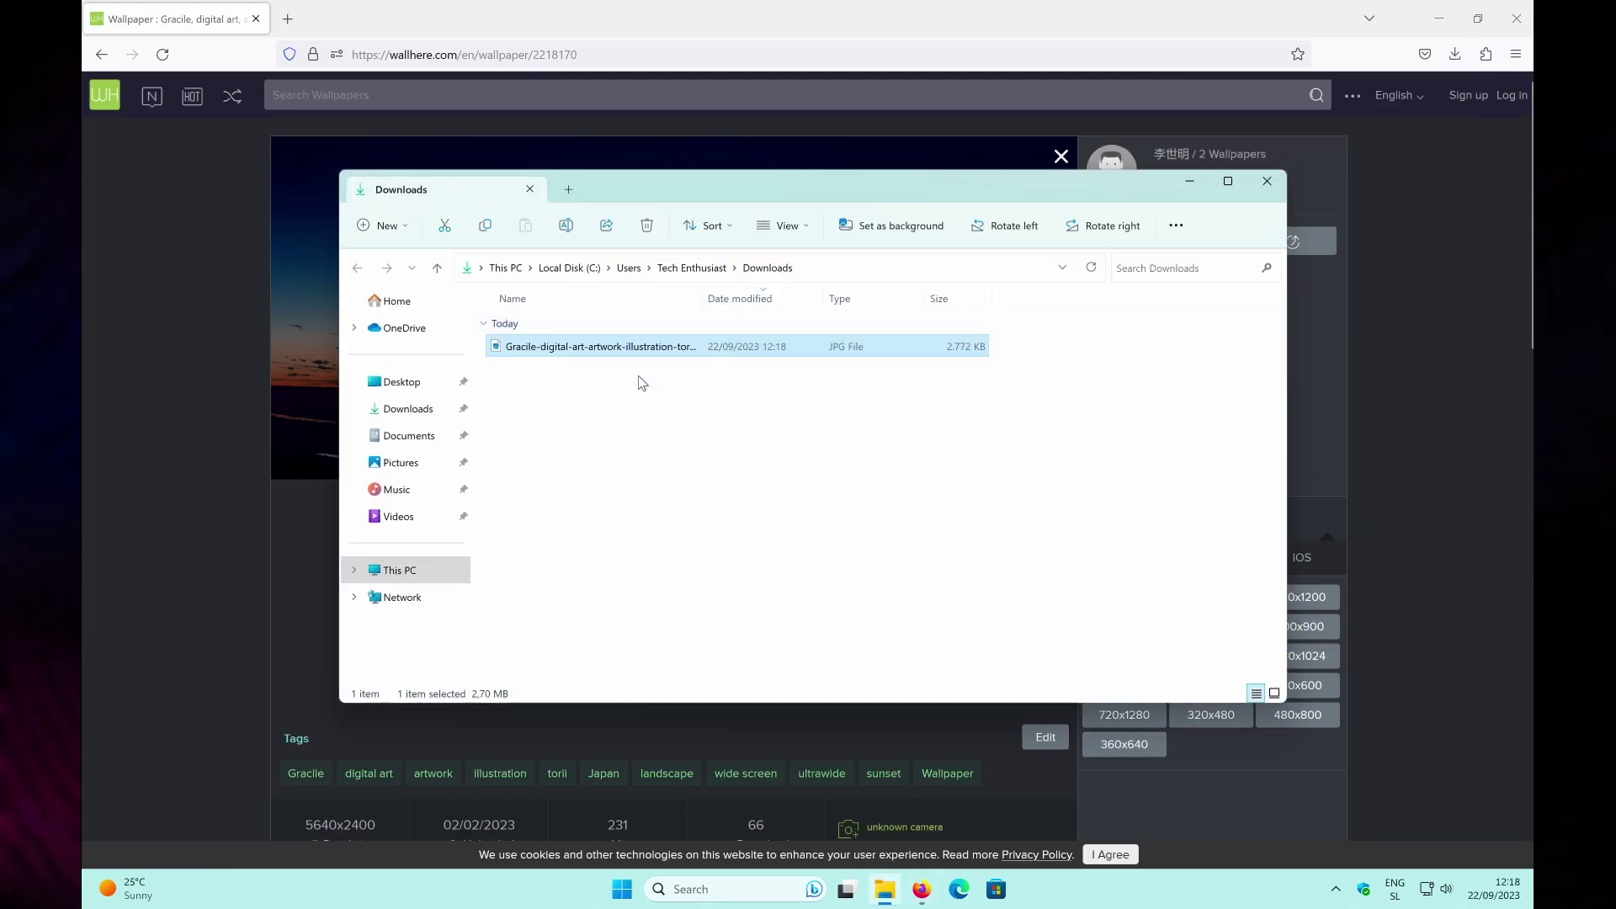
right_click(659, 353)
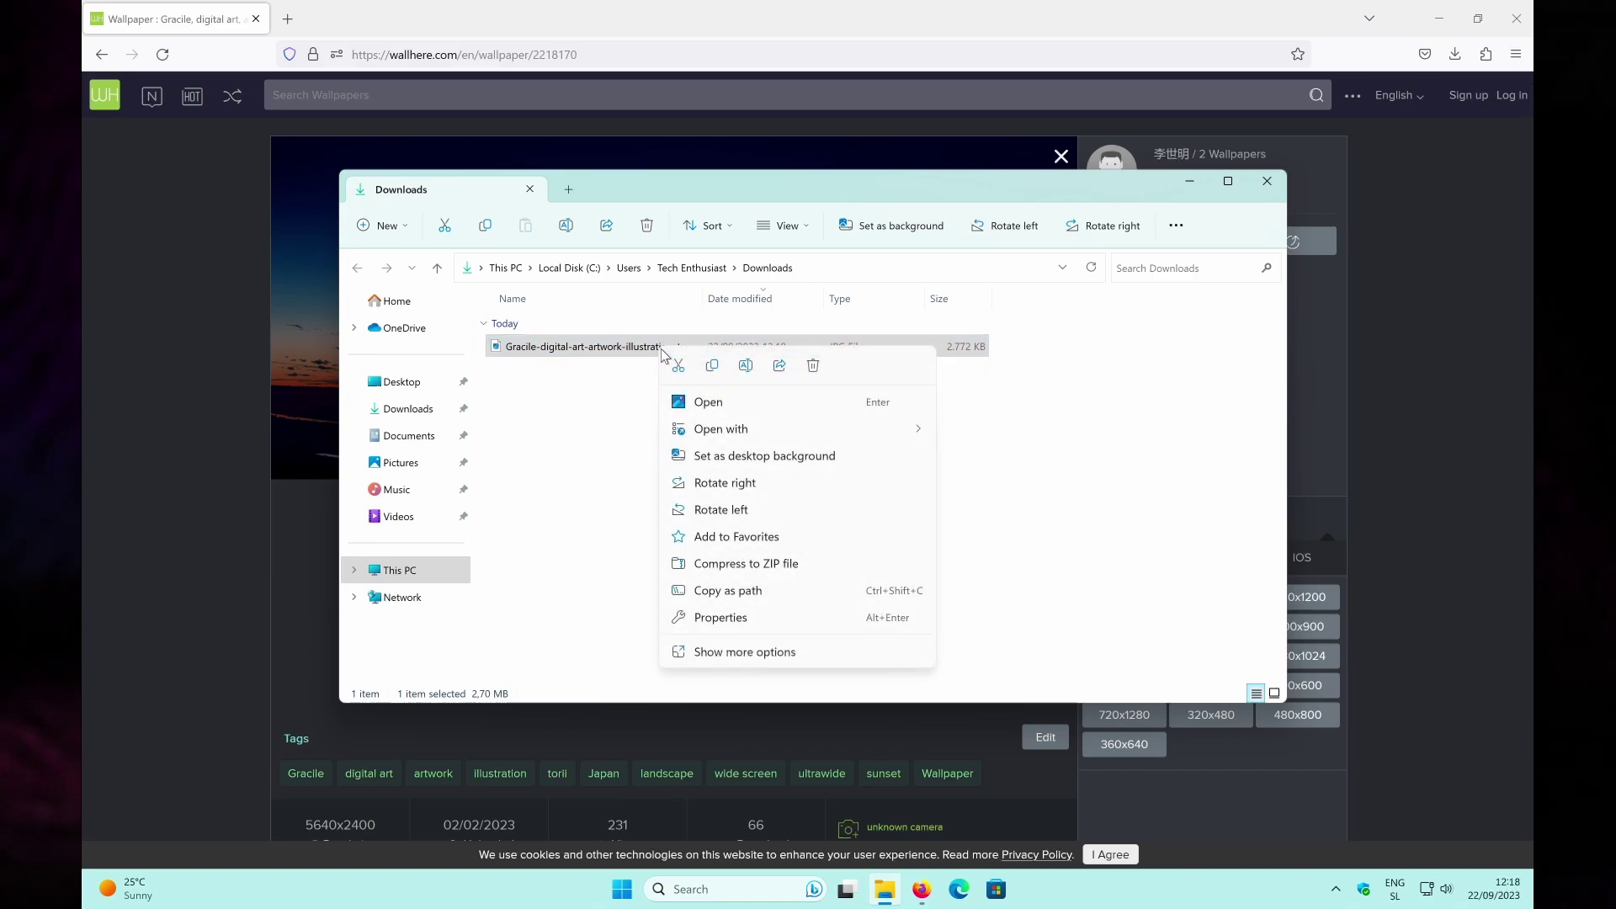
left_click(781, 461)
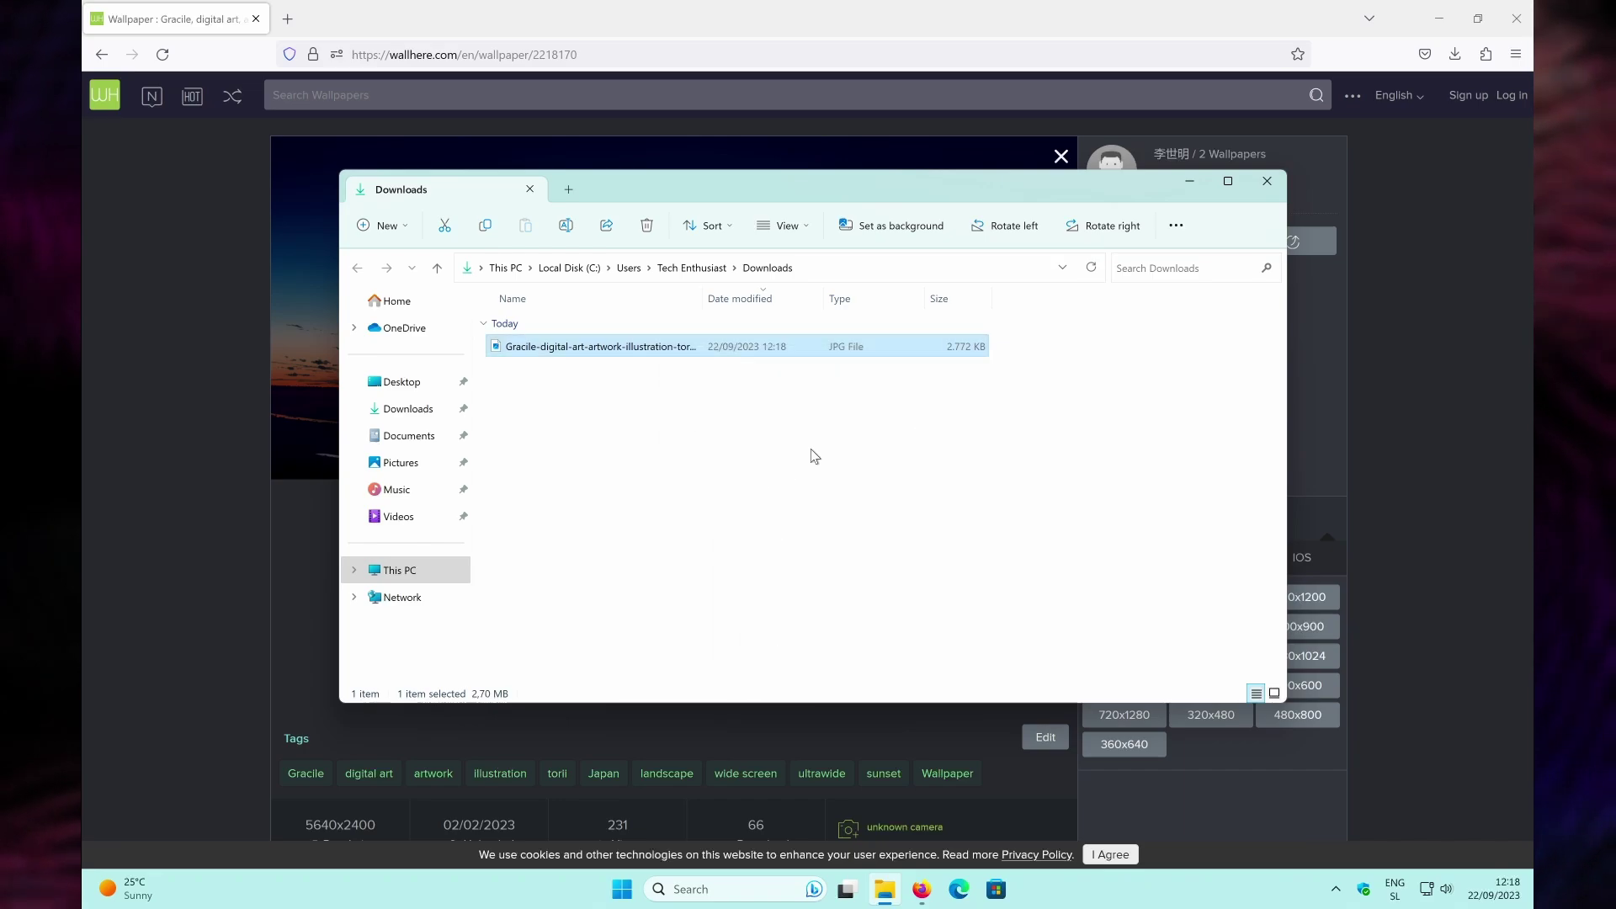
Minimize Firefox to view the new wallpaper, then restore the WallHere page.
left_click(1410, 31)
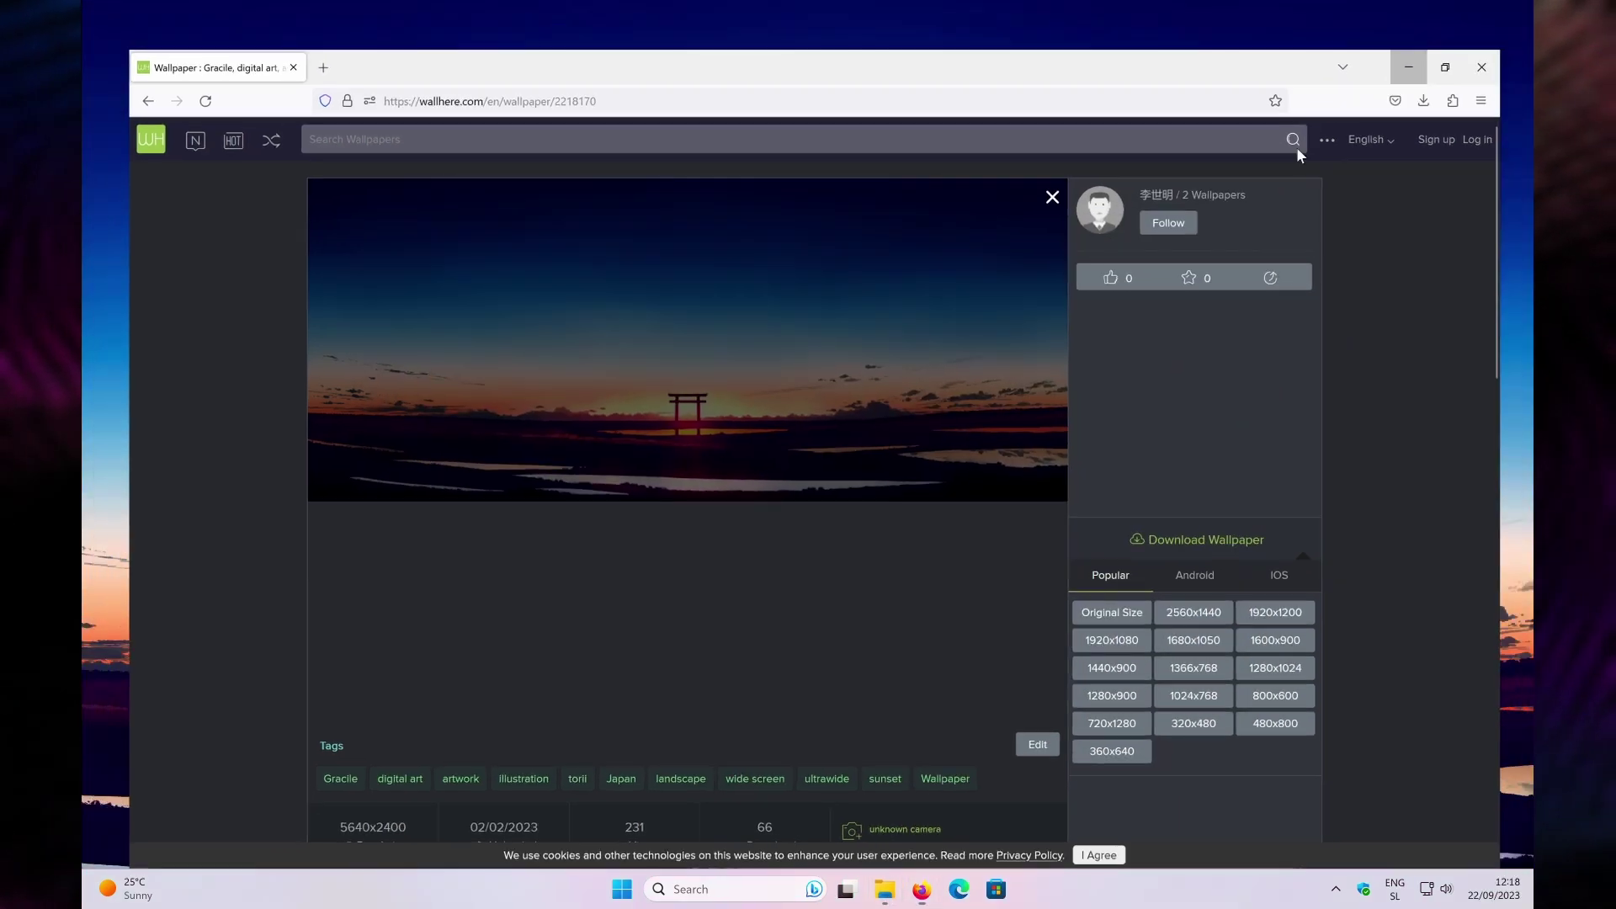
left_click(1438, 18)
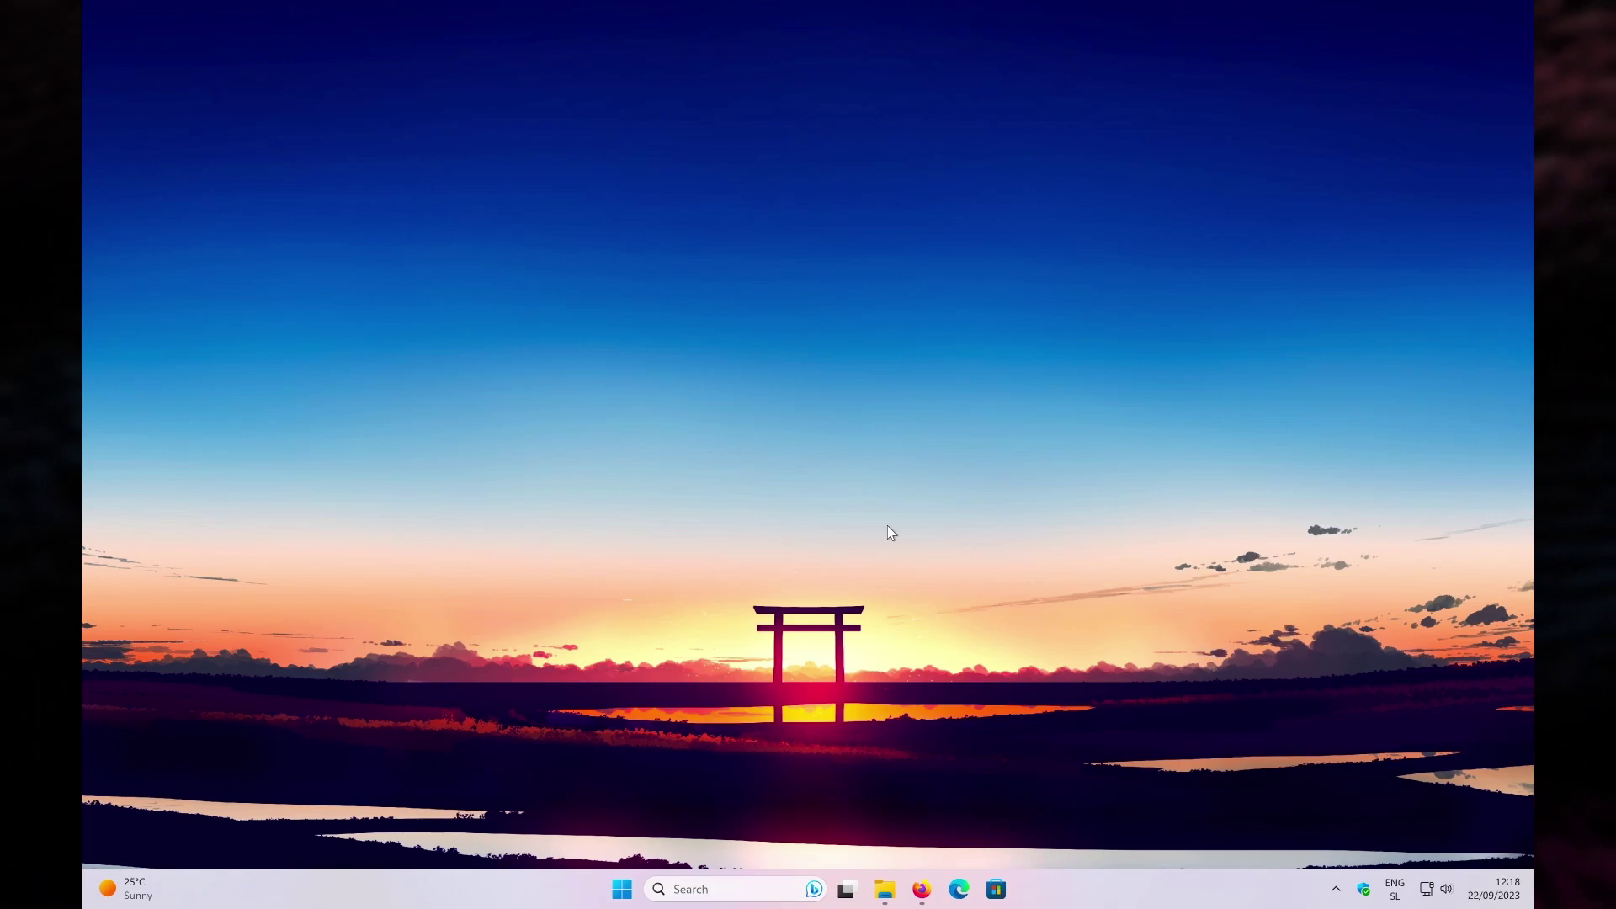
left_click(922, 885)
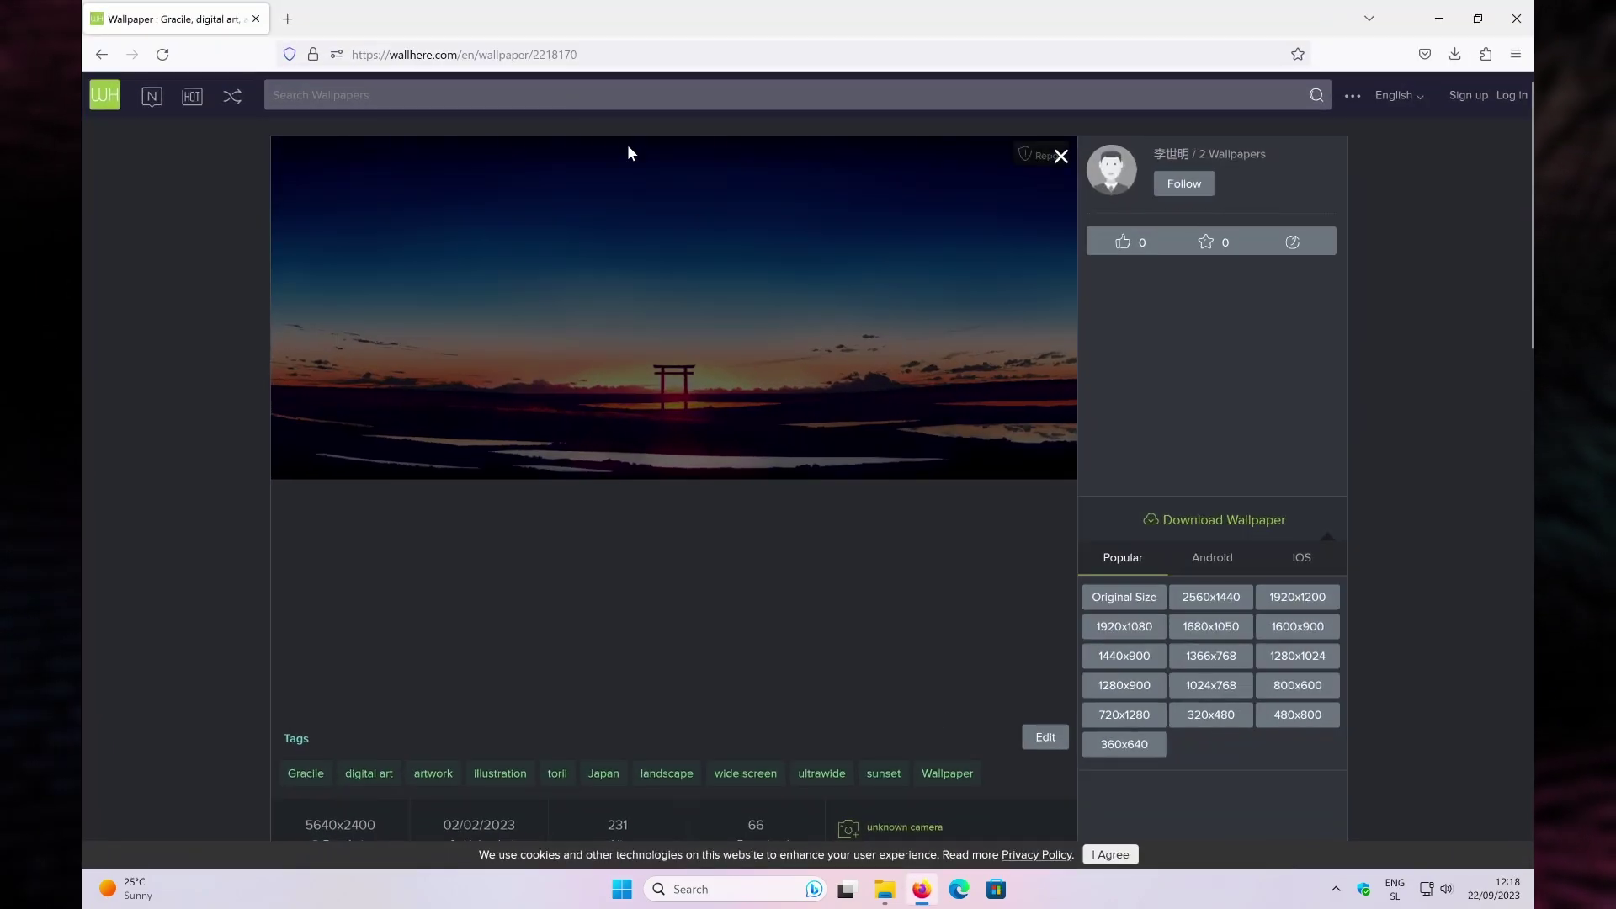
Search 'jaxcore', open the Jax-Core/JaxCore releases on GitHub, and download JaxCore_v50410.rmskin.
left_click(604, 59)
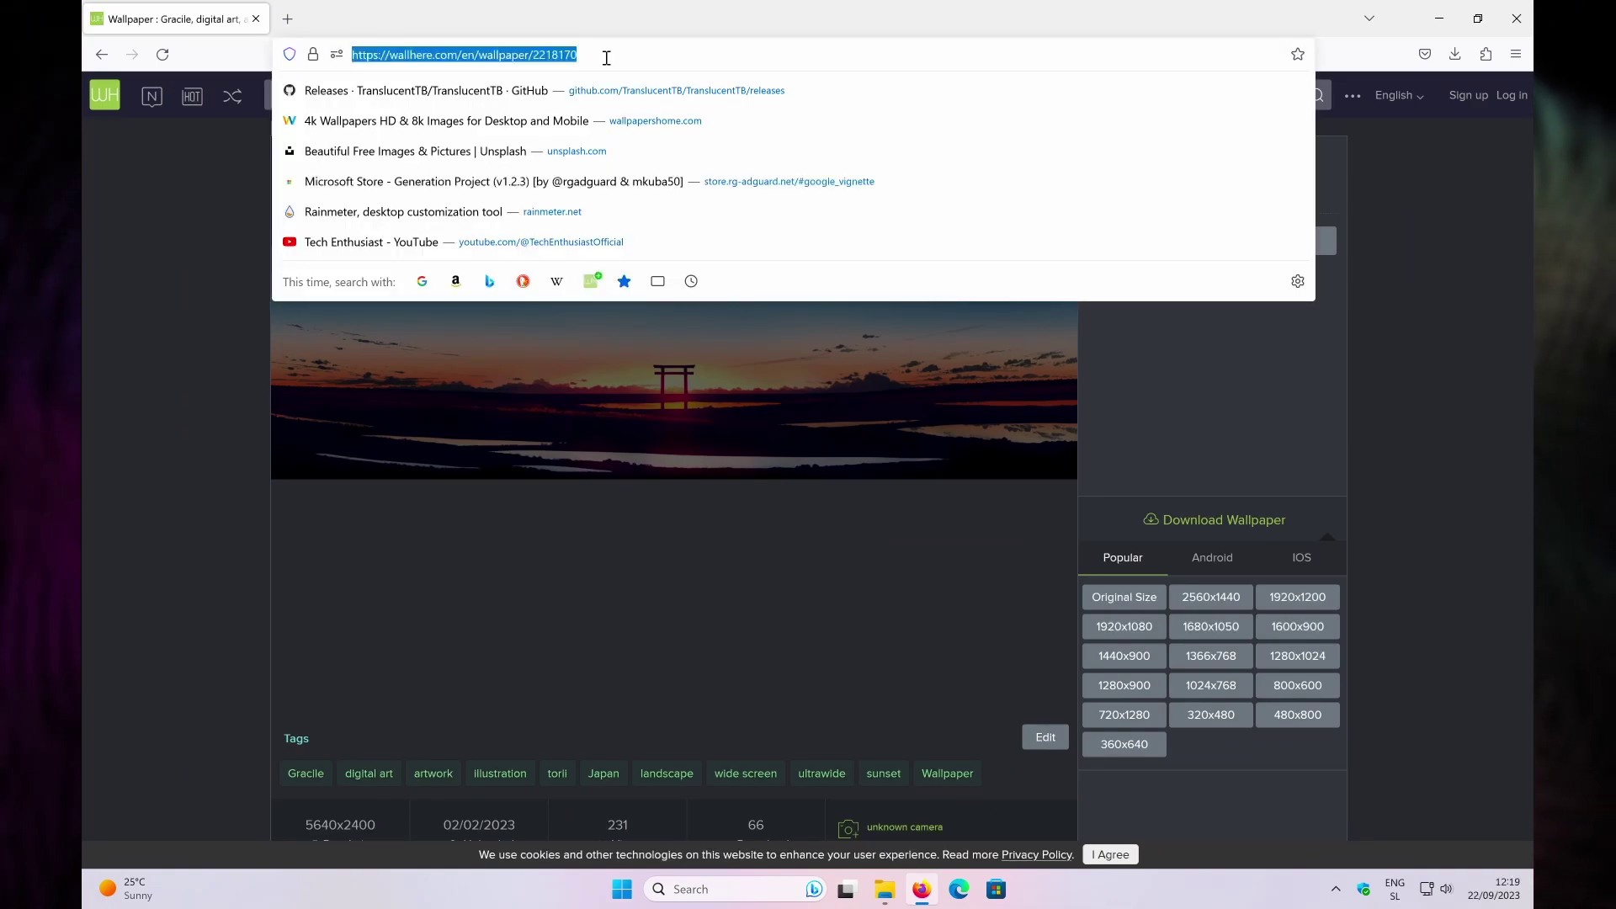
type("jaxcore")
key("Return")
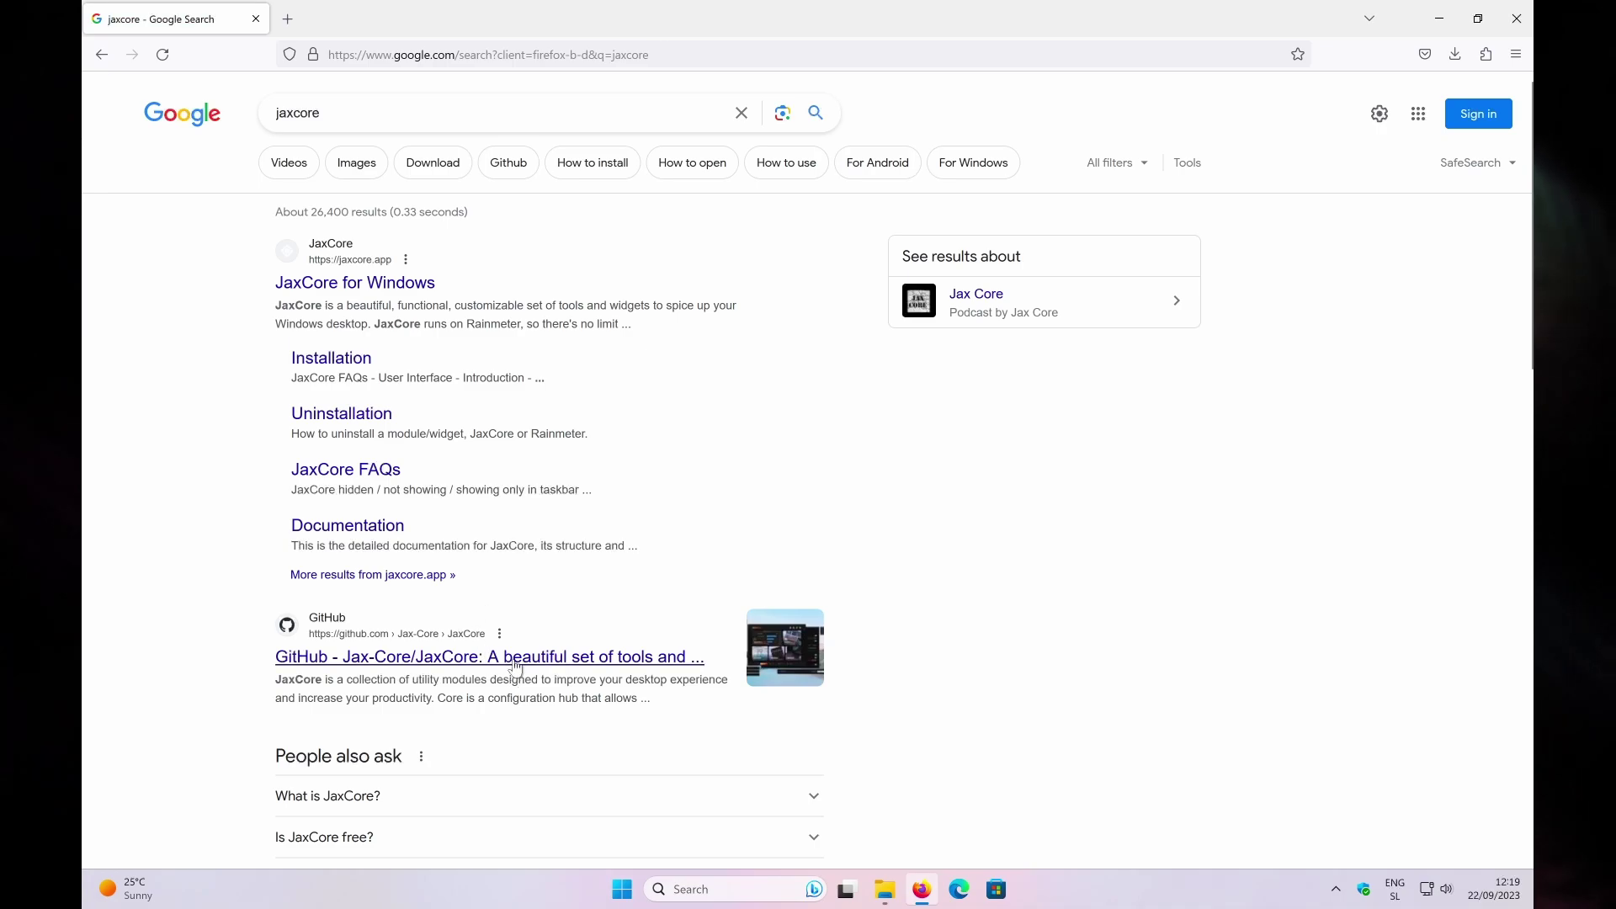
left_click(517, 665)
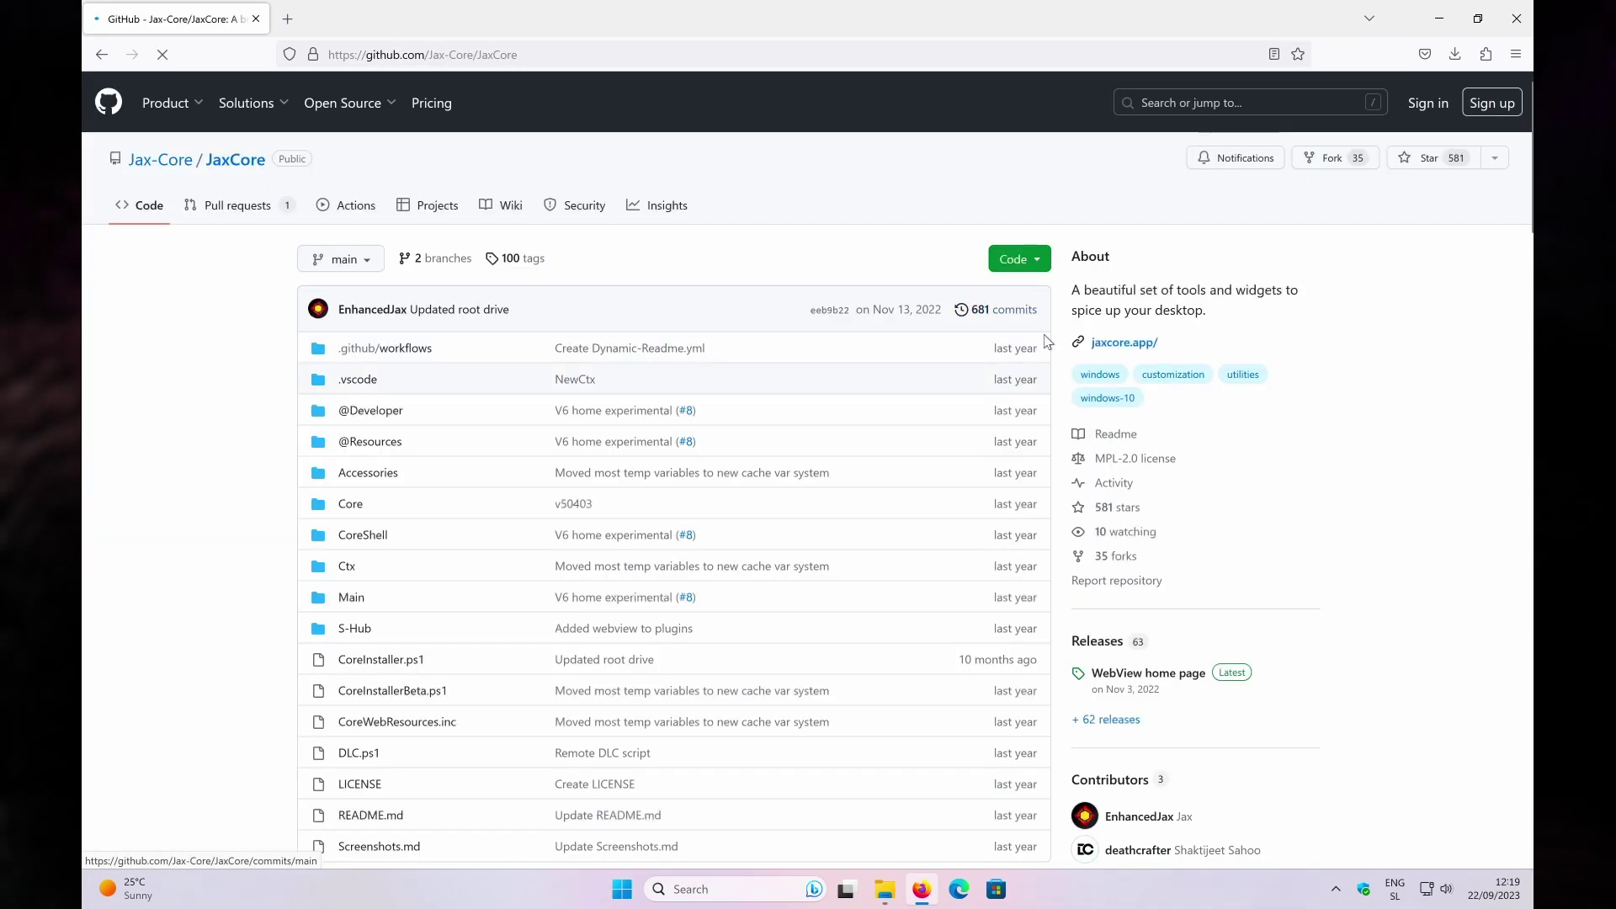
scroll(1085, 454, "down", 3)
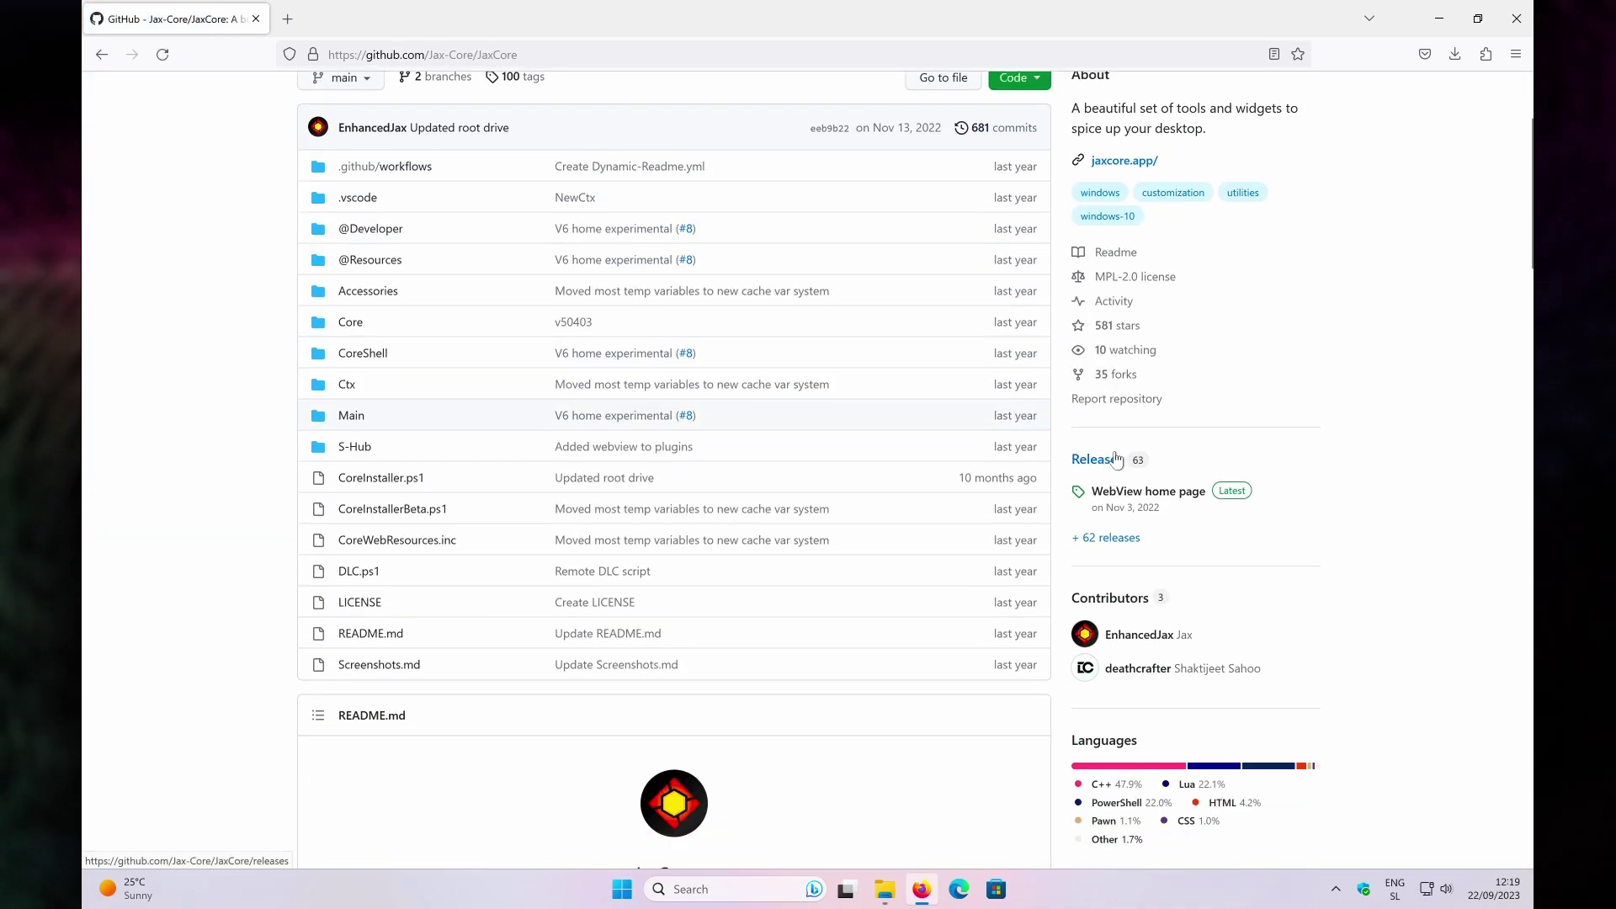
left_click(1117, 459)
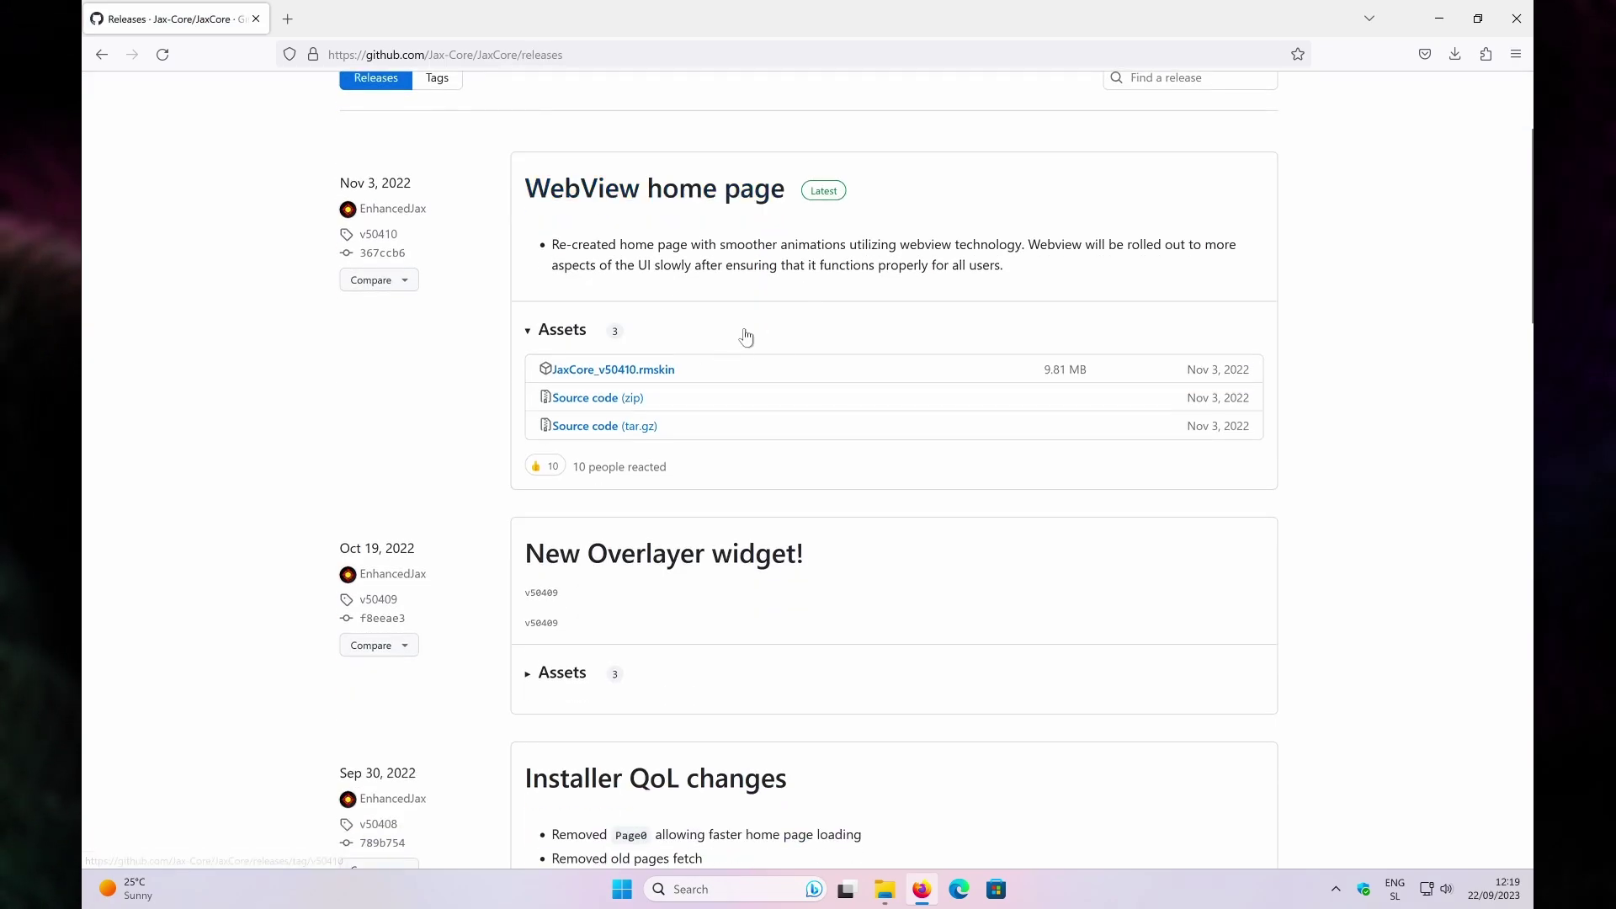
left_click(664, 371)
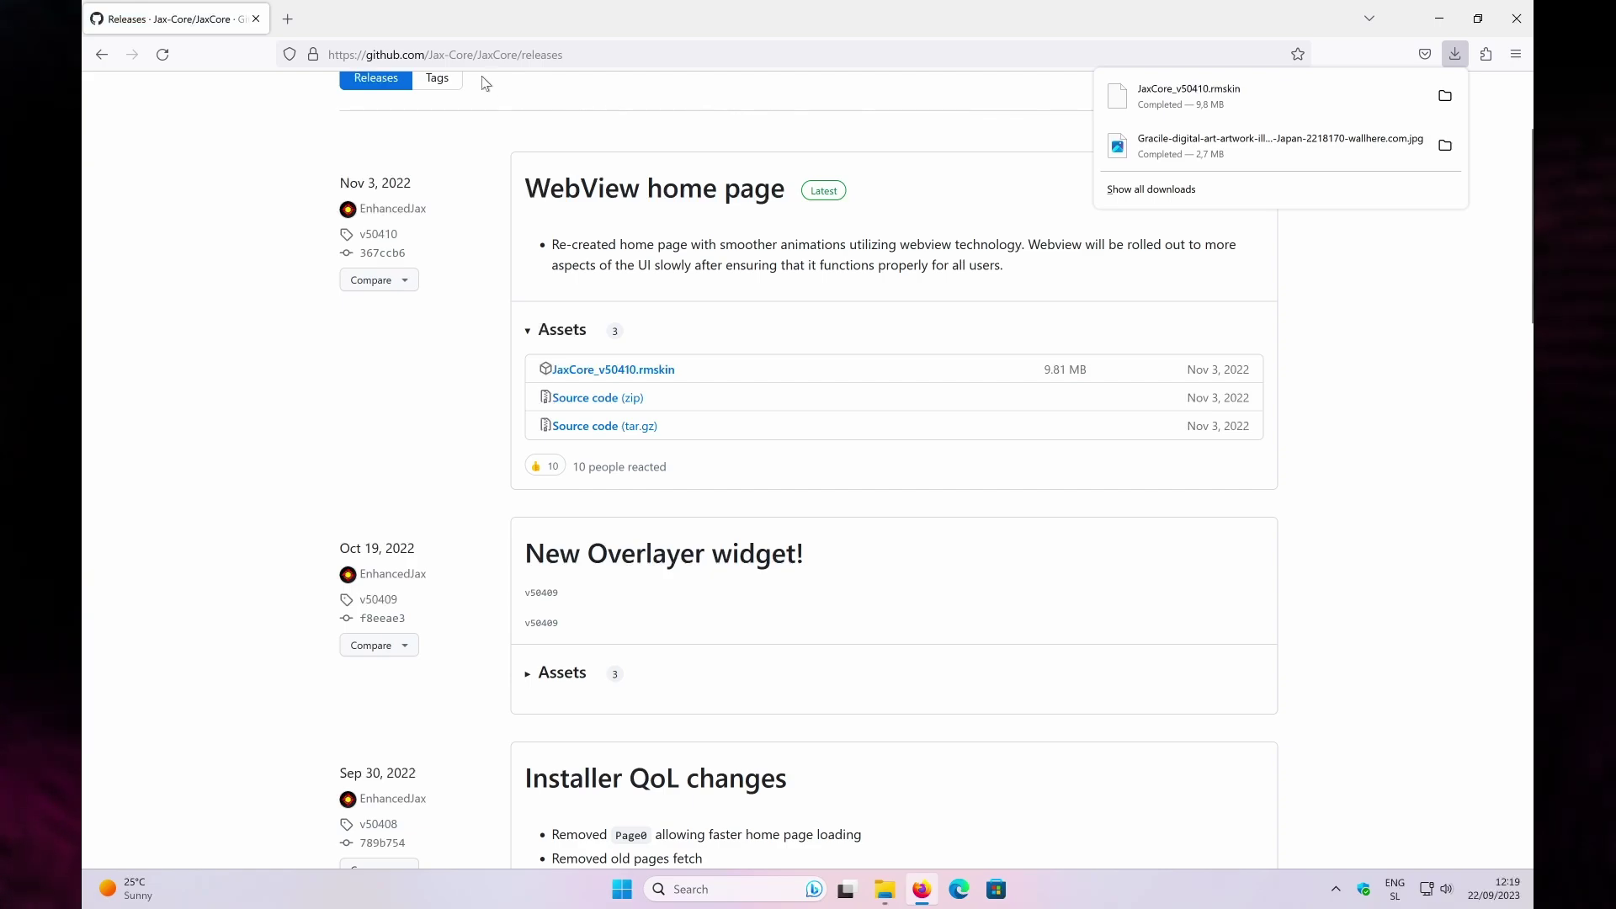
In a new tab, go to rainmeter.net and download the Rainmeter 4.5.18 installer.
left_click(294, 22)
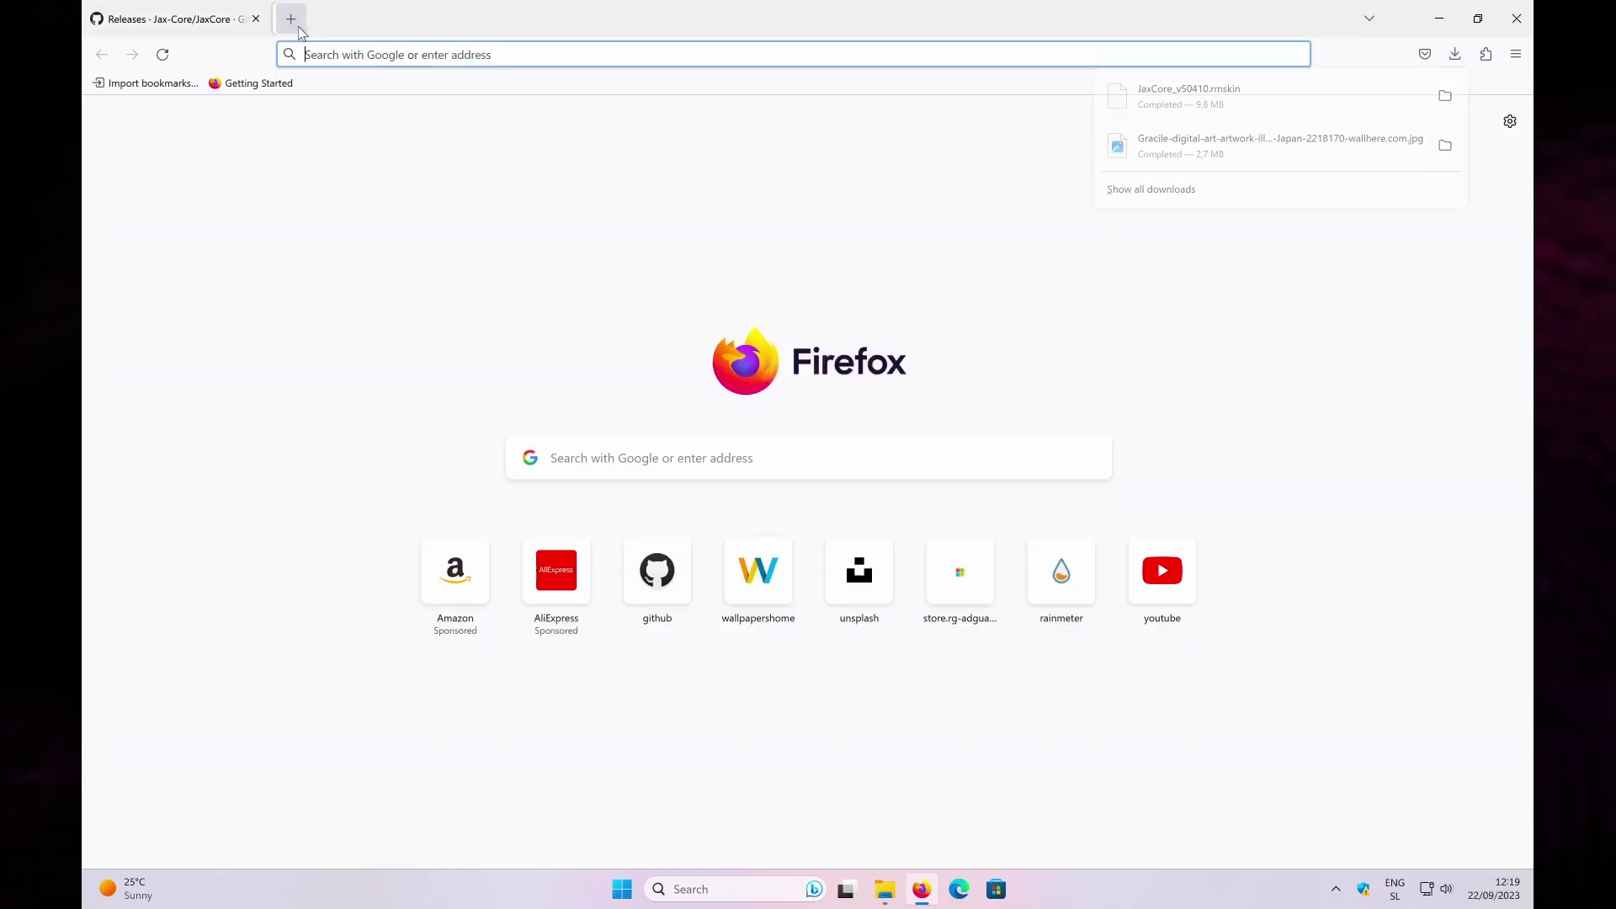
left_click(358, 52)
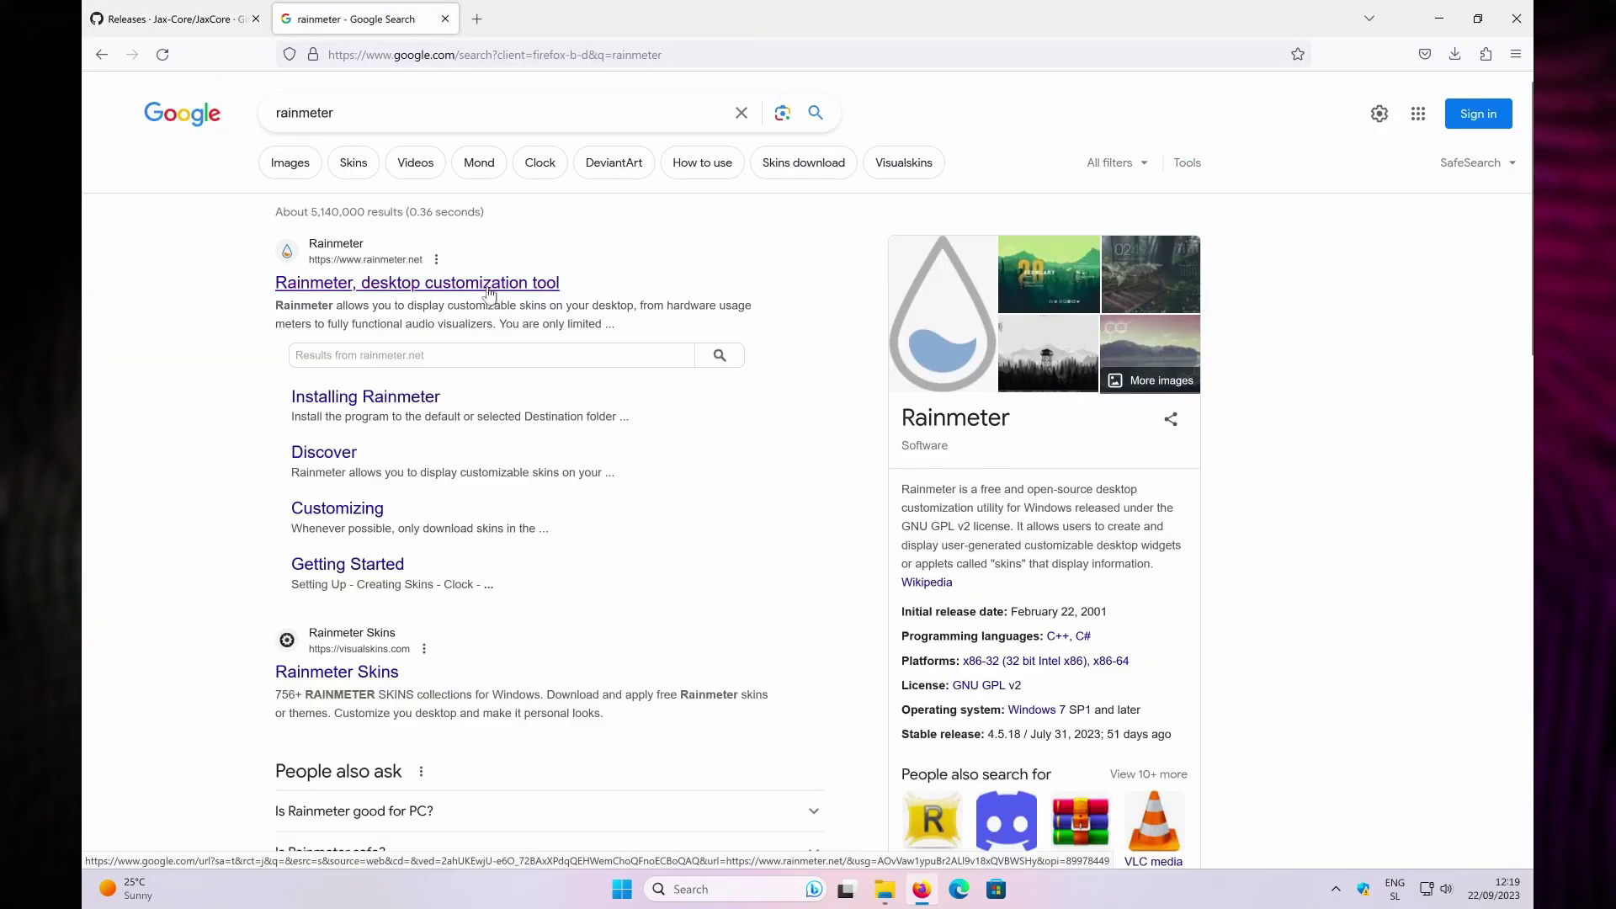
left_click(553, 303)
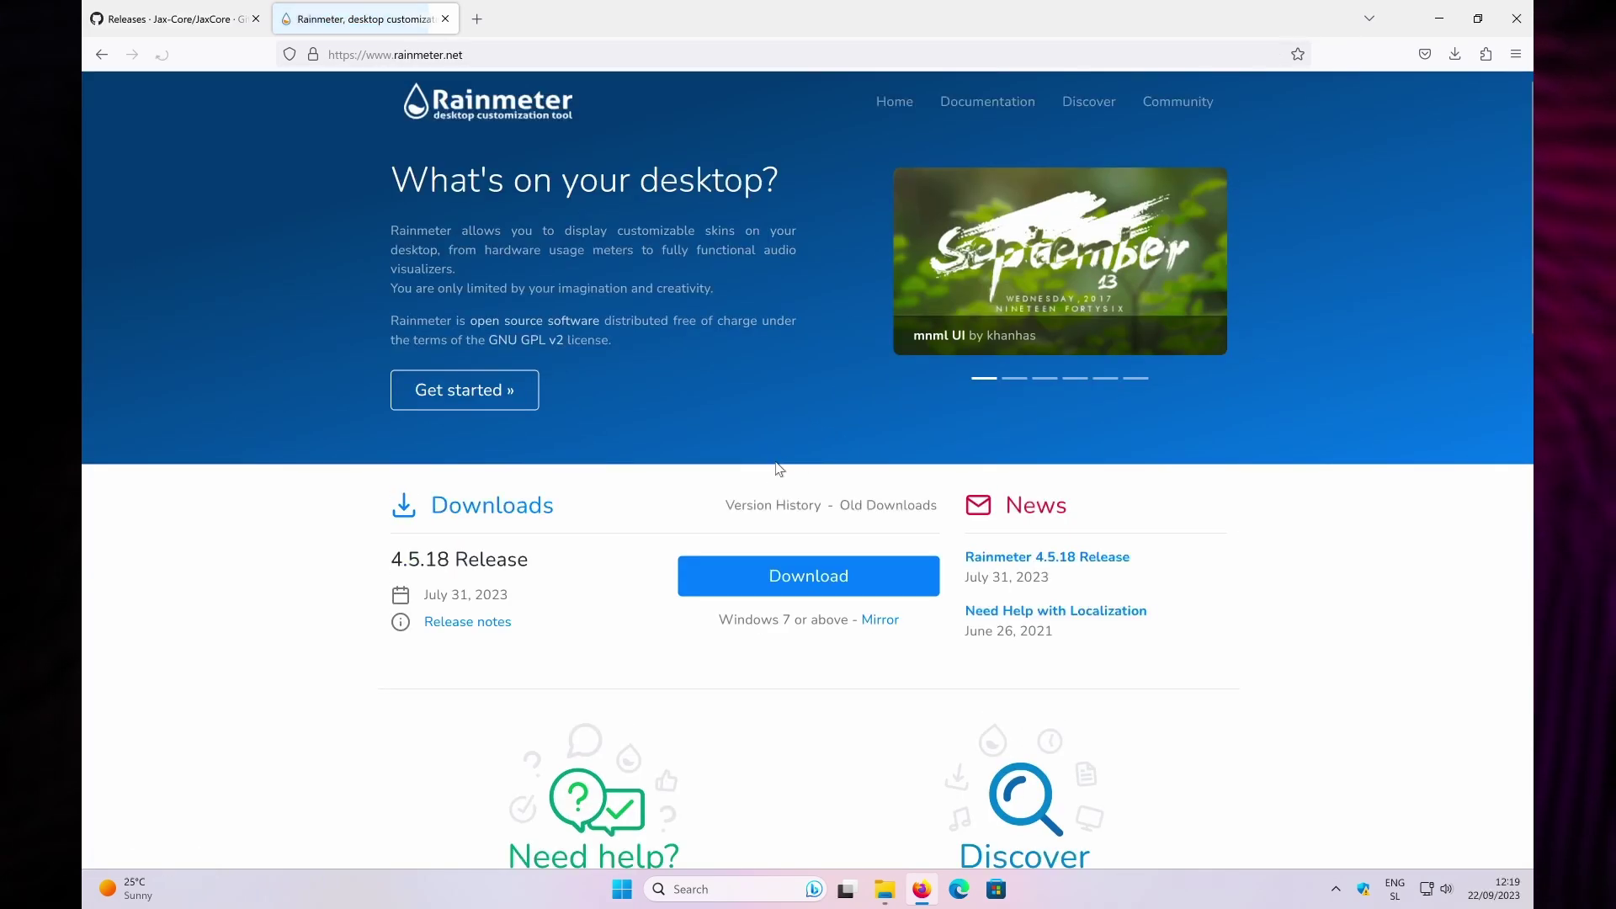
left_click(791, 576)
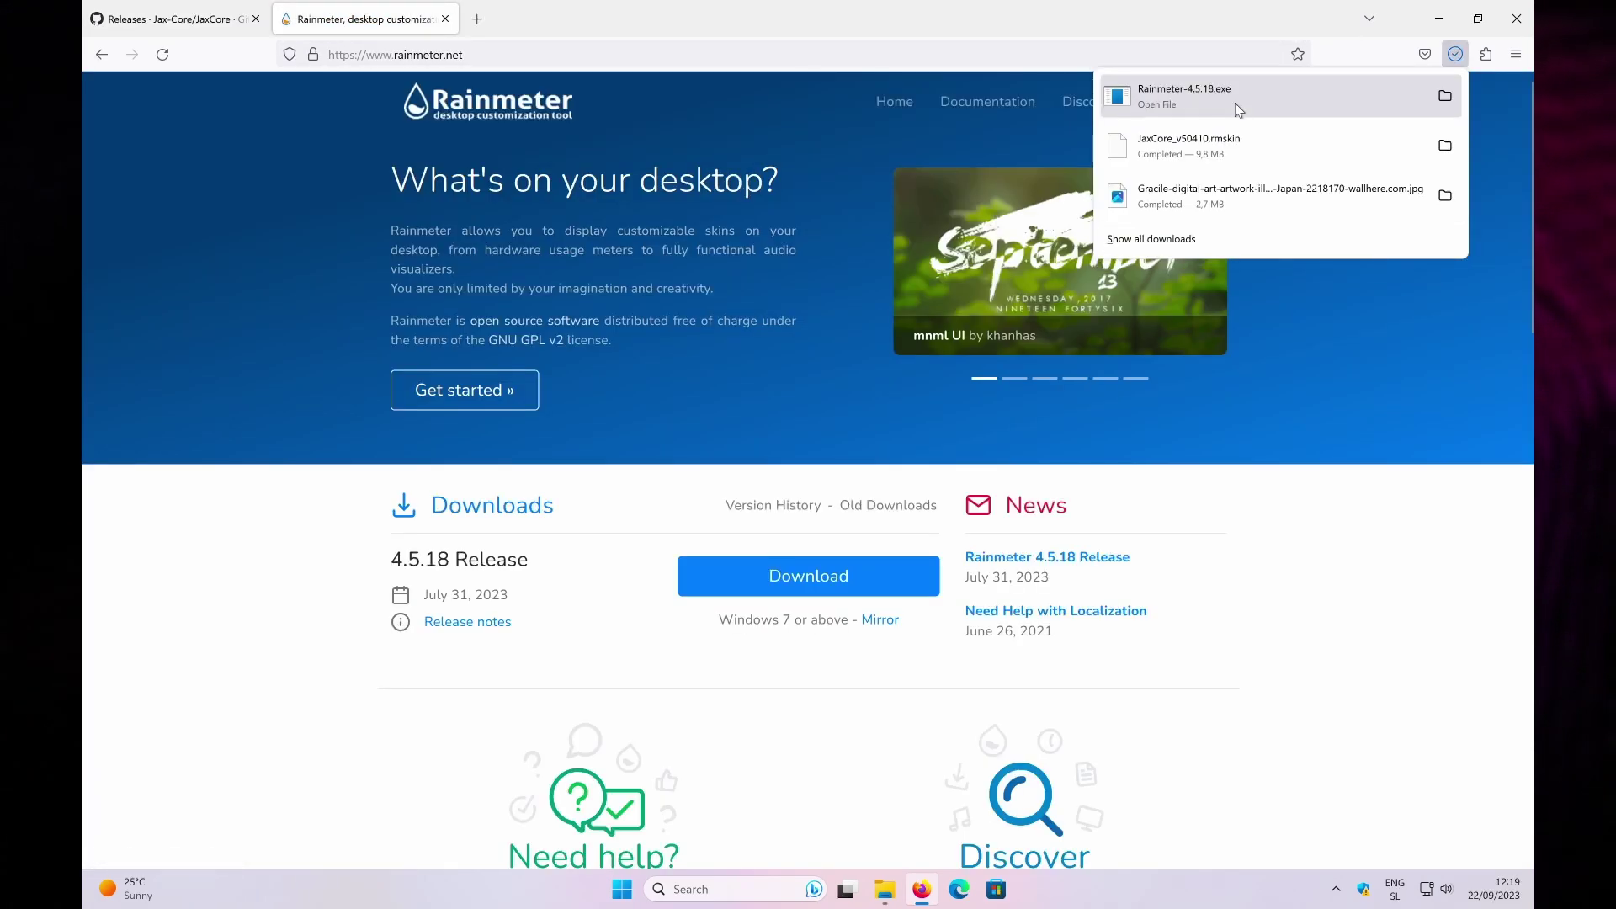
Run Rainmeter-4.5.18.exe, approve the UAC prompt, and finish setup with Run Rainmeter checked.
left_click(1235, 99)
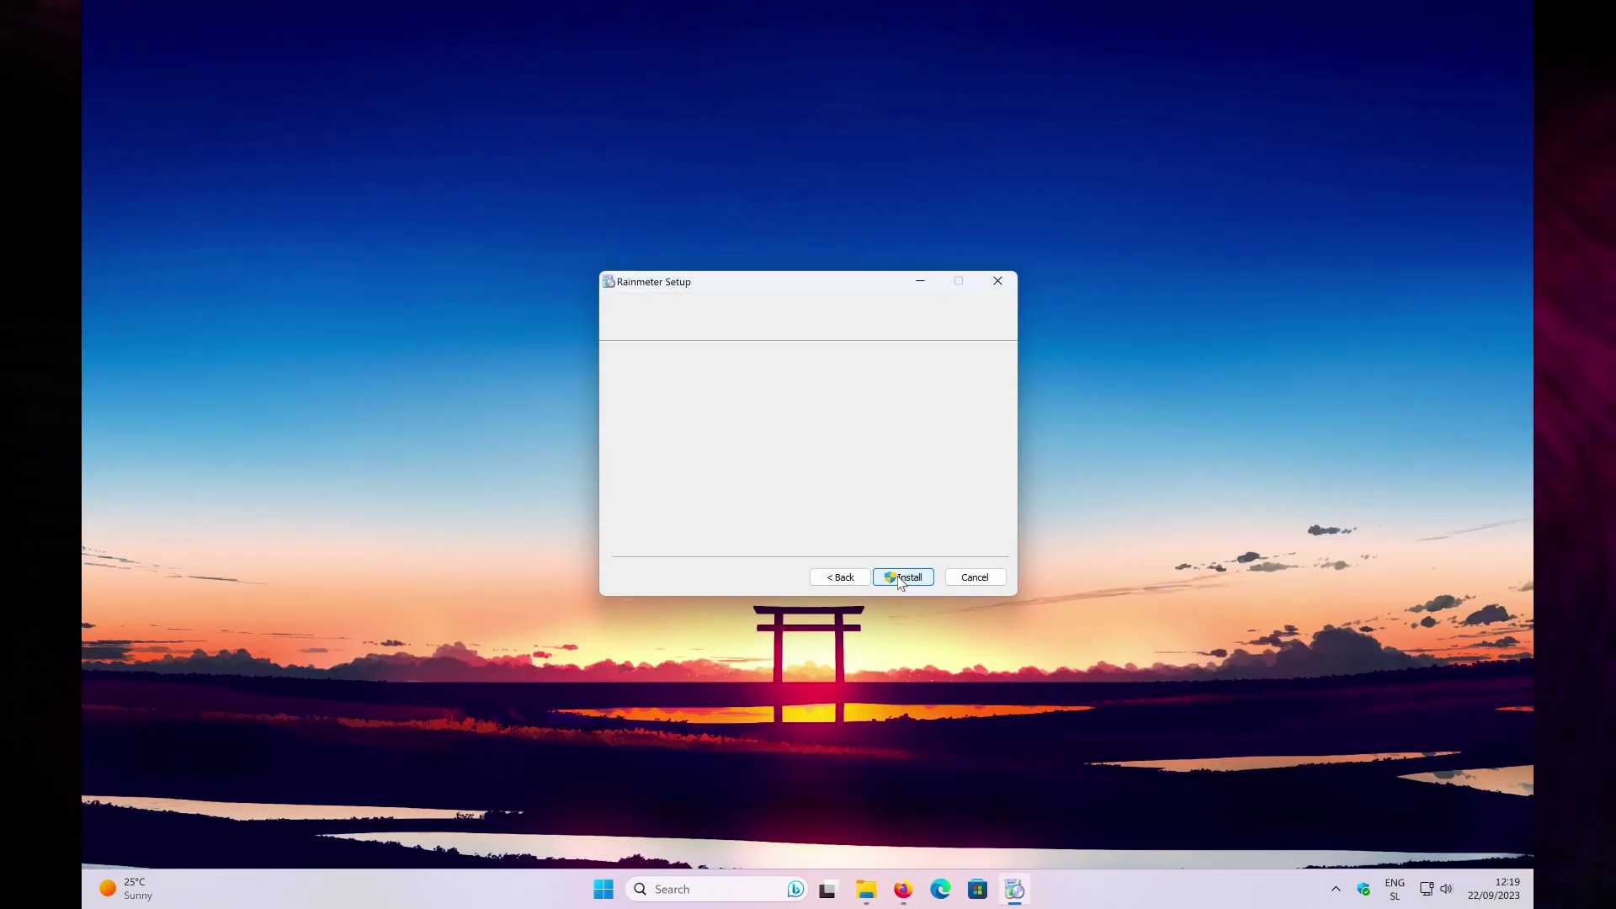
left_click(907, 579)
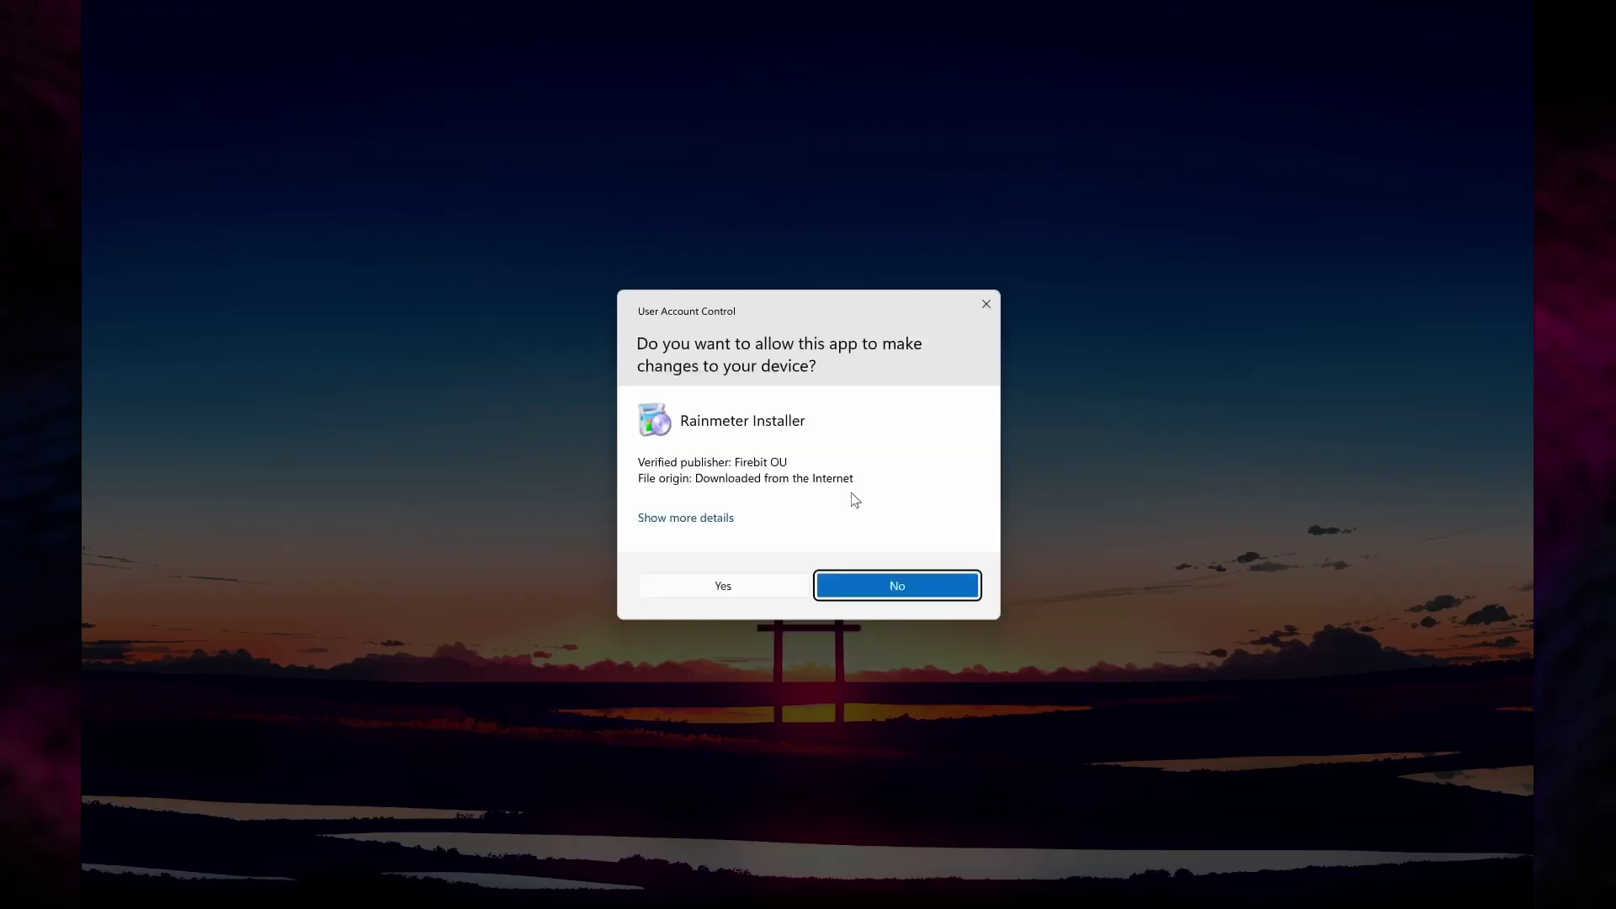
left_click(756, 584)
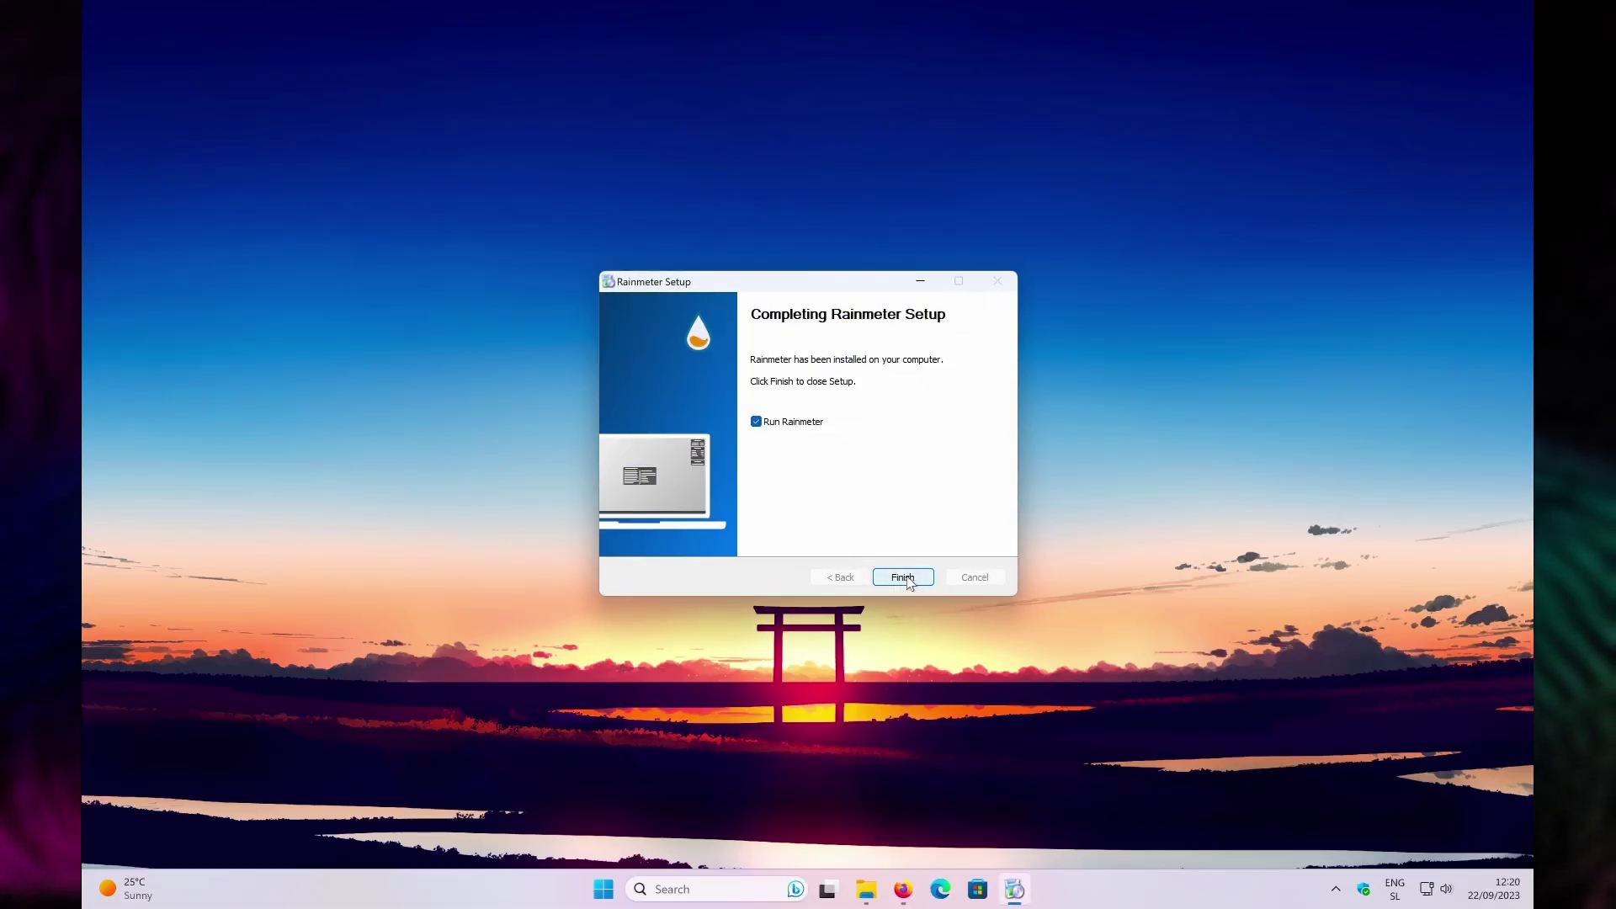
left_click(903, 577)
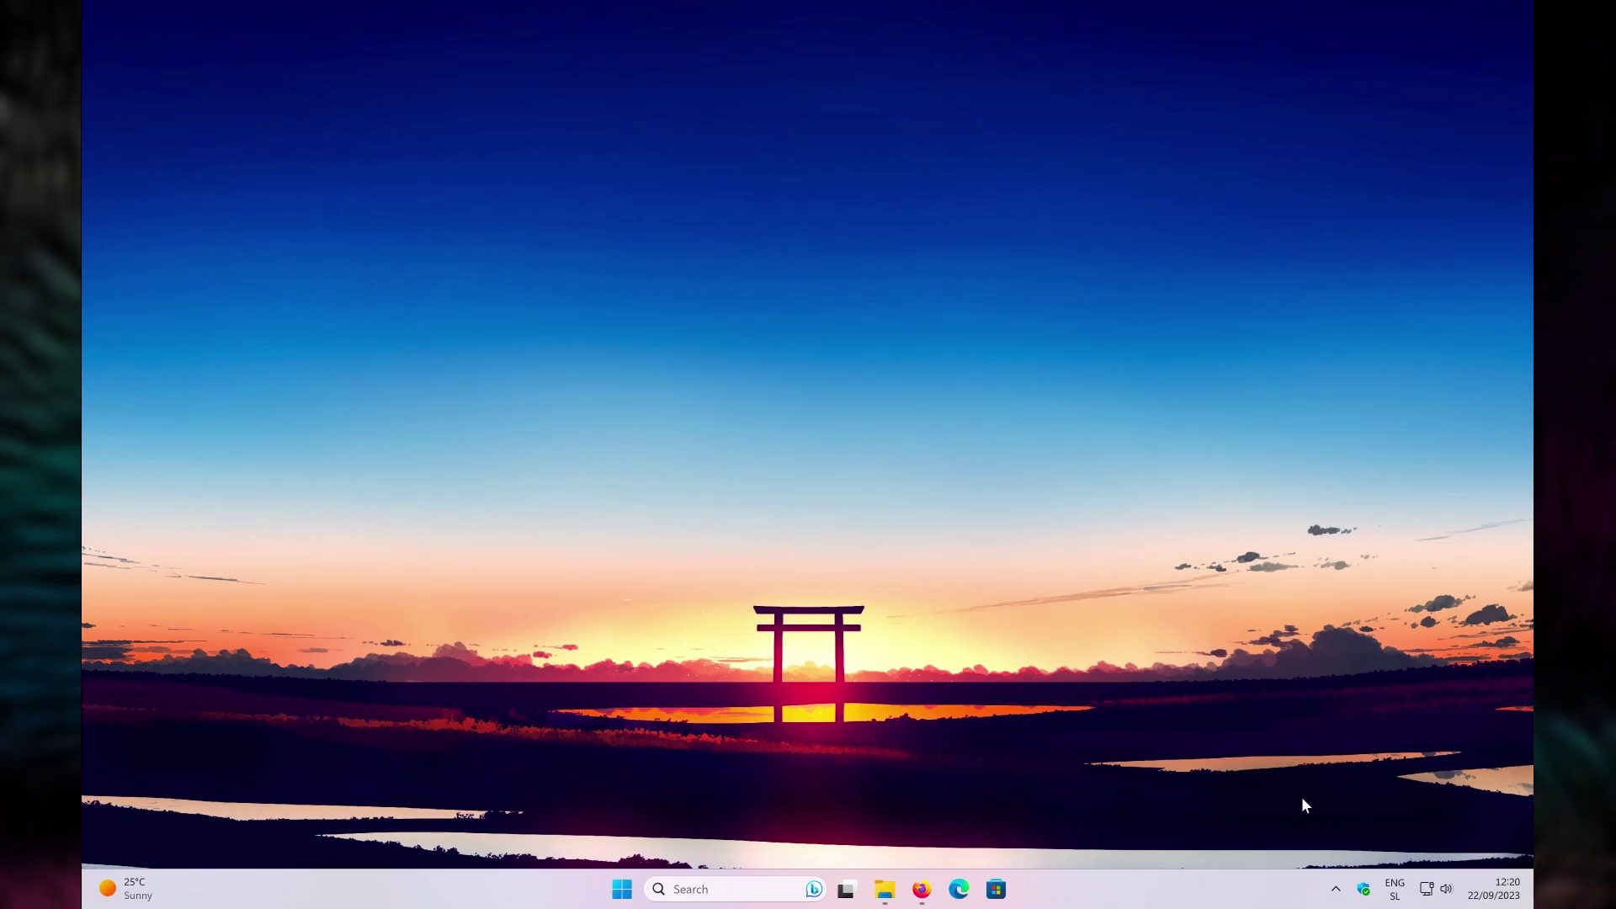
Check the system tray, then search 'rainmeter' in Start and launch Rainmeter.
left_click(1337, 889)
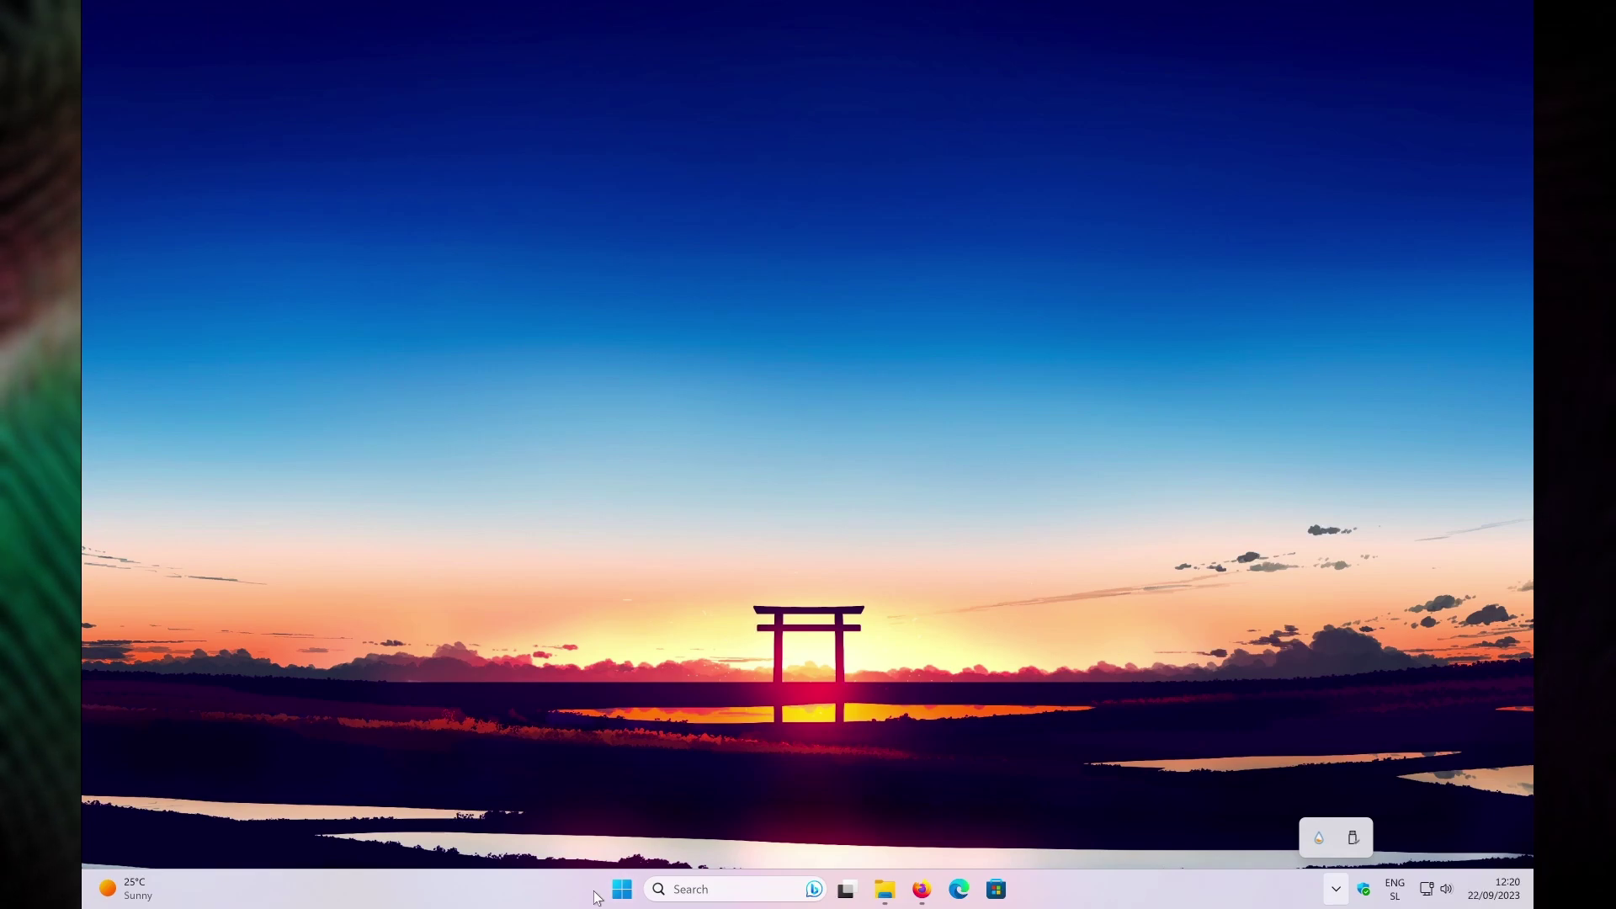
left_click(622, 889)
left_click(781, 289)
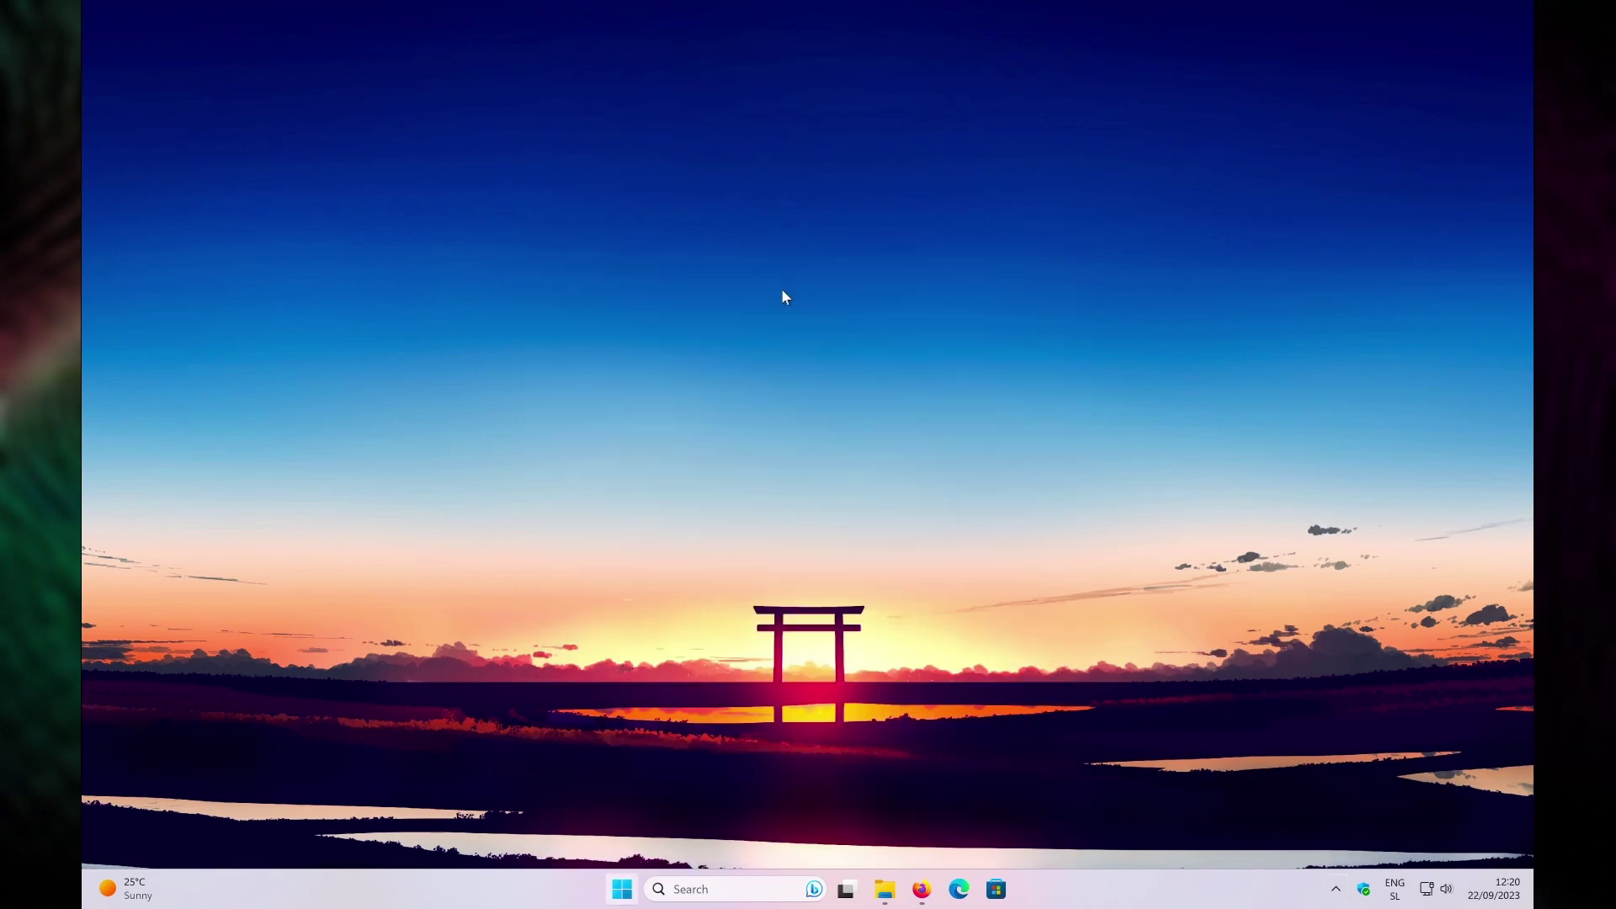
type("rainmeter")
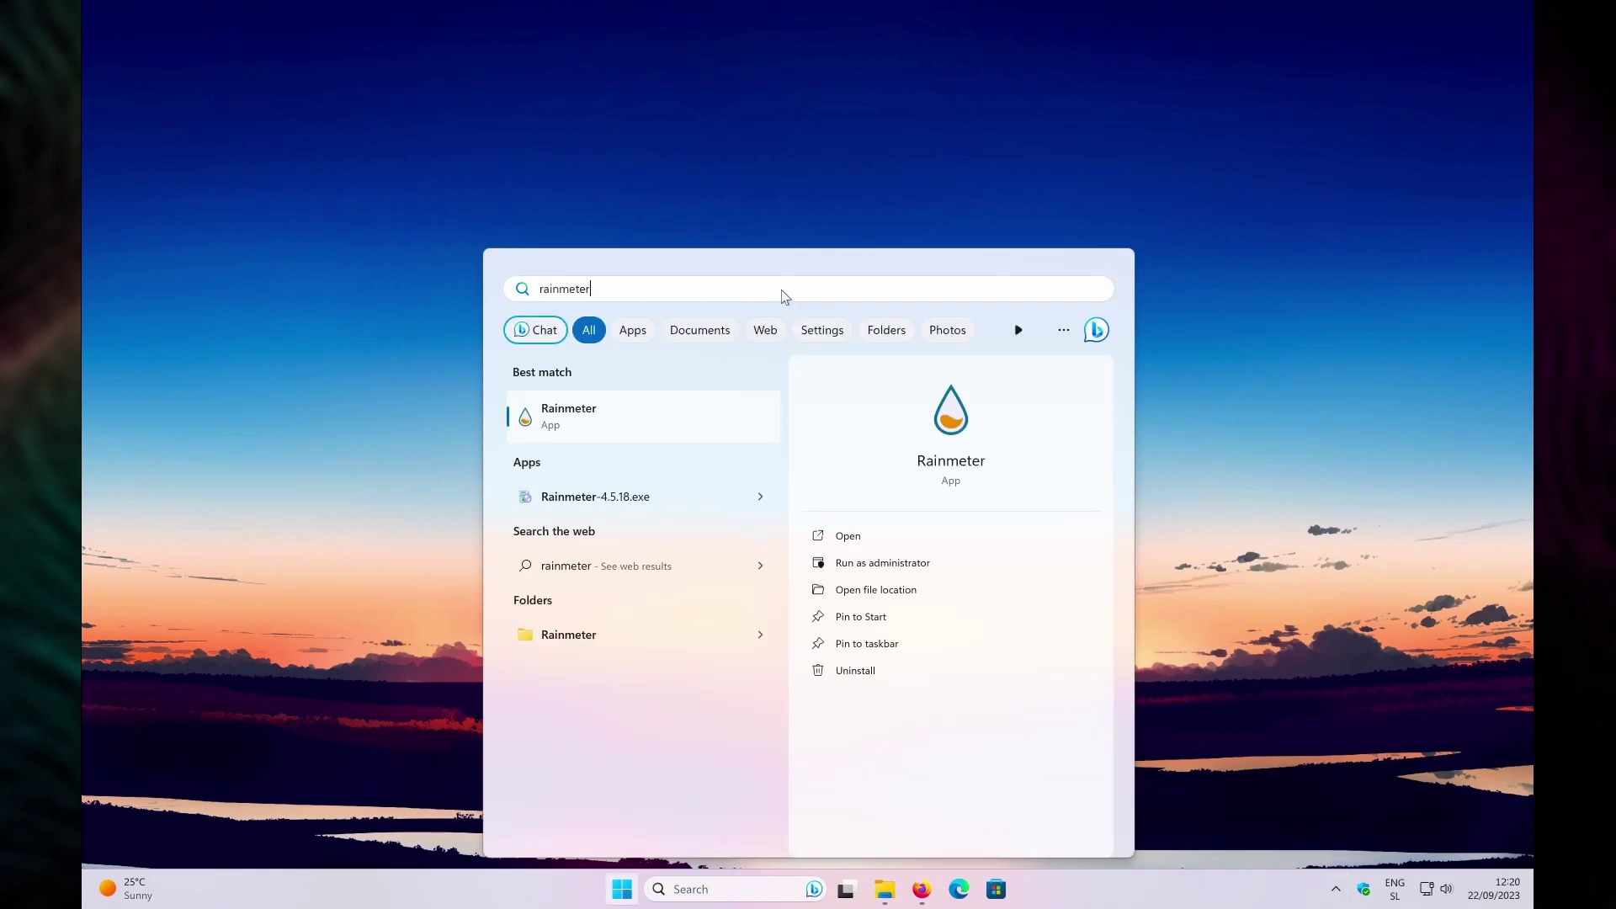
left_click(729, 418)
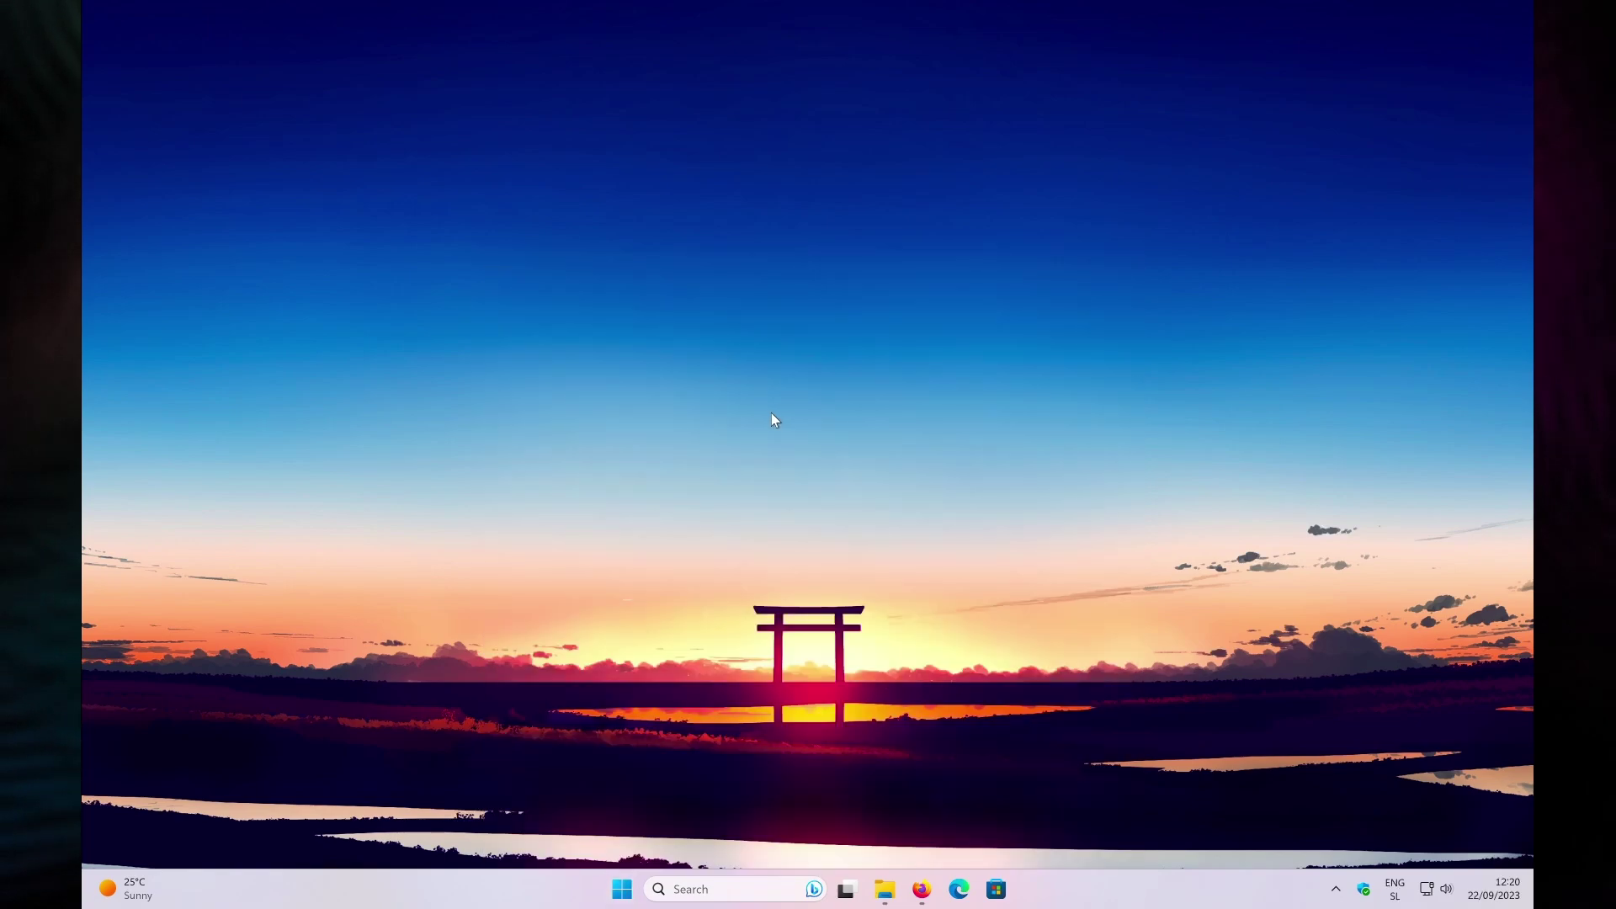
Bring Firefox back, open an empty tab, and return to the JaxCore releases tab.
left_click(922, 894)
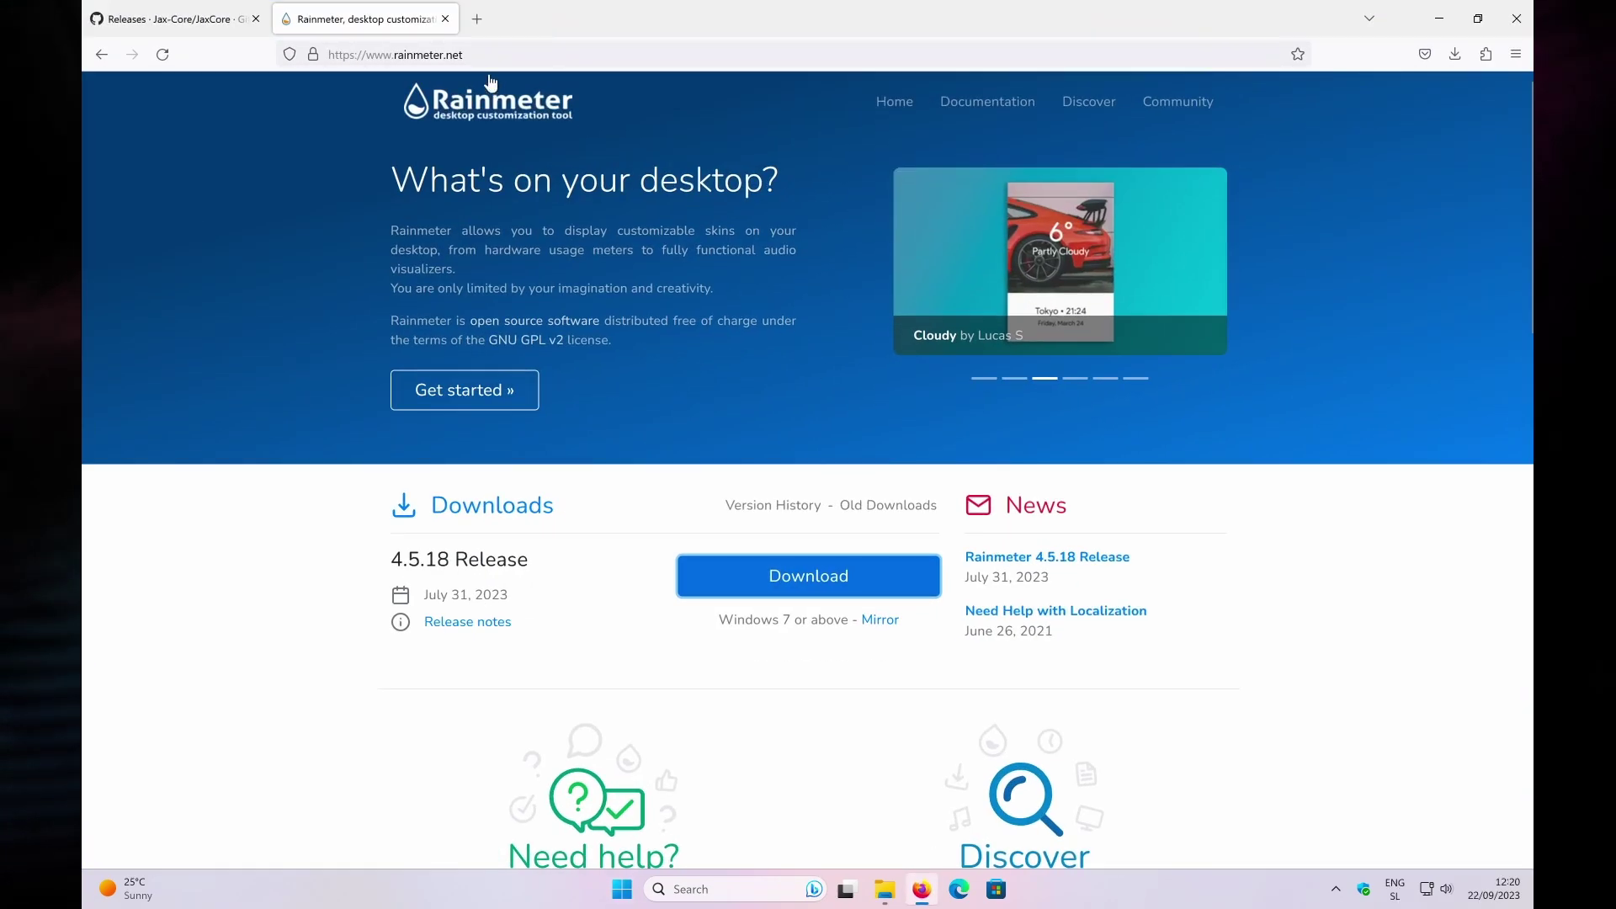
left_click(476, 20)
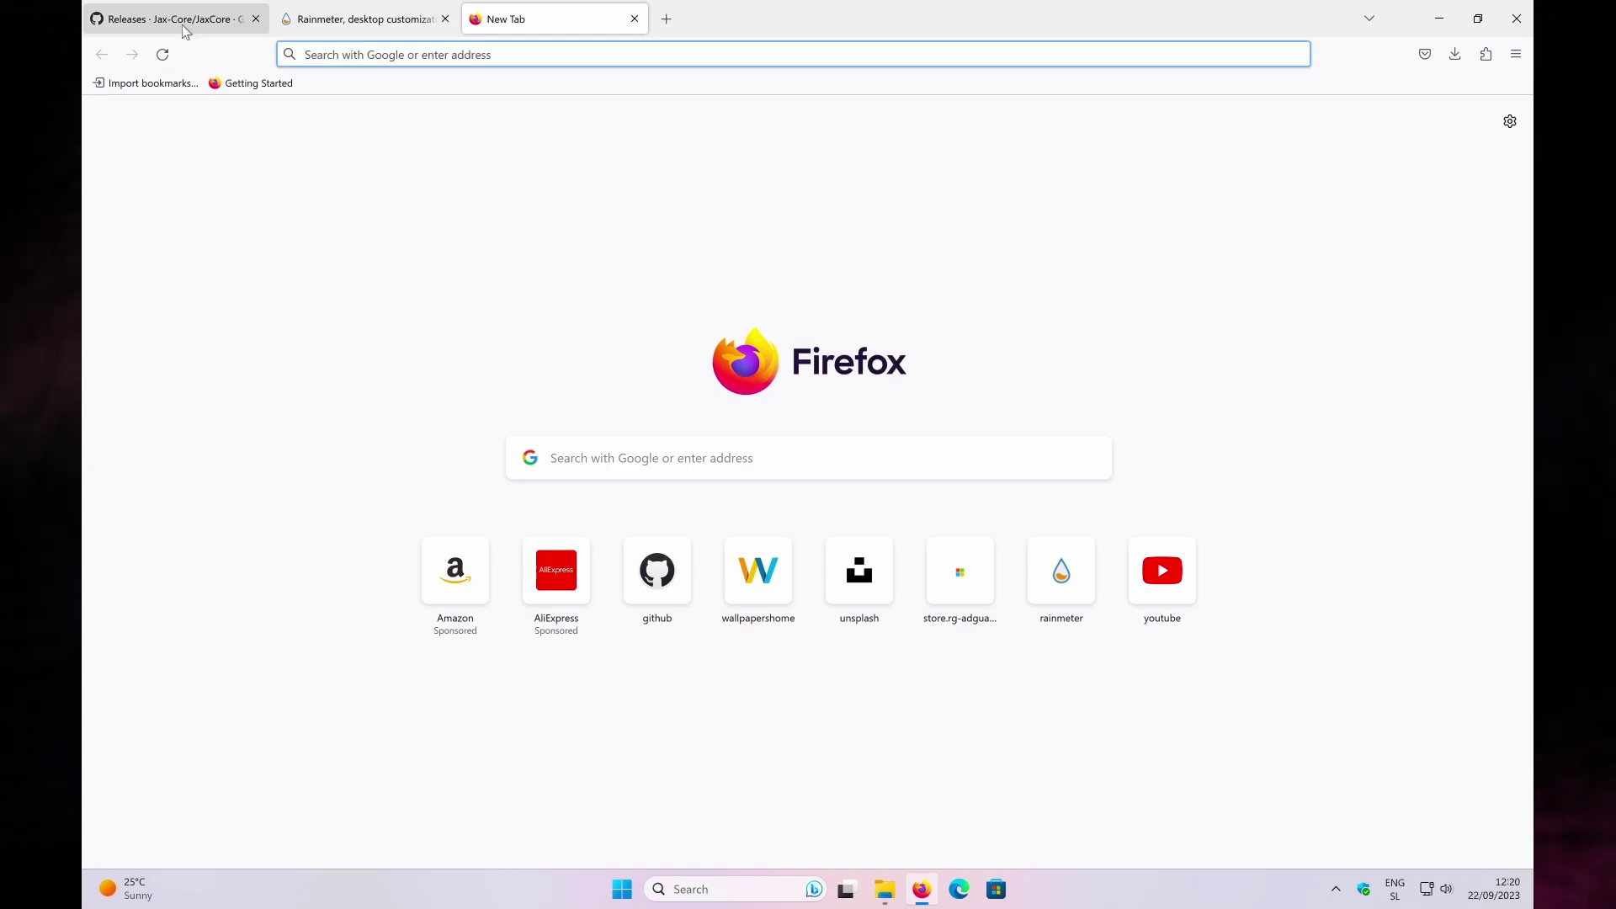
left_click(186, 26)
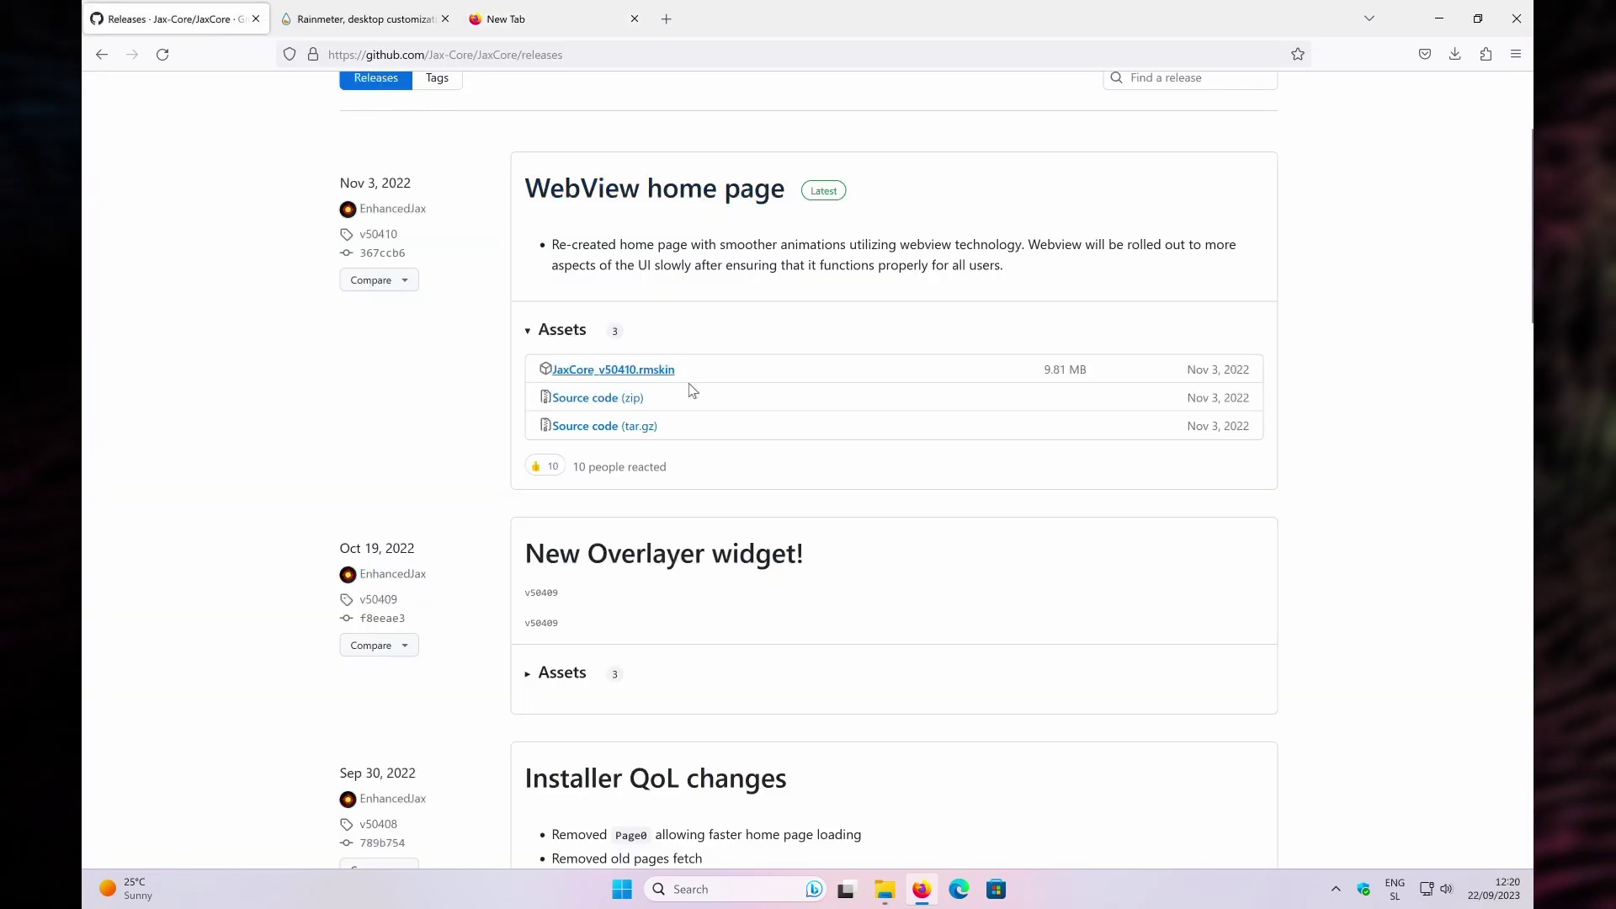
Open JaxCore_v50410.rmskin from Downloads and install it with the Rainmeter Skin Installer.
key("super+e")
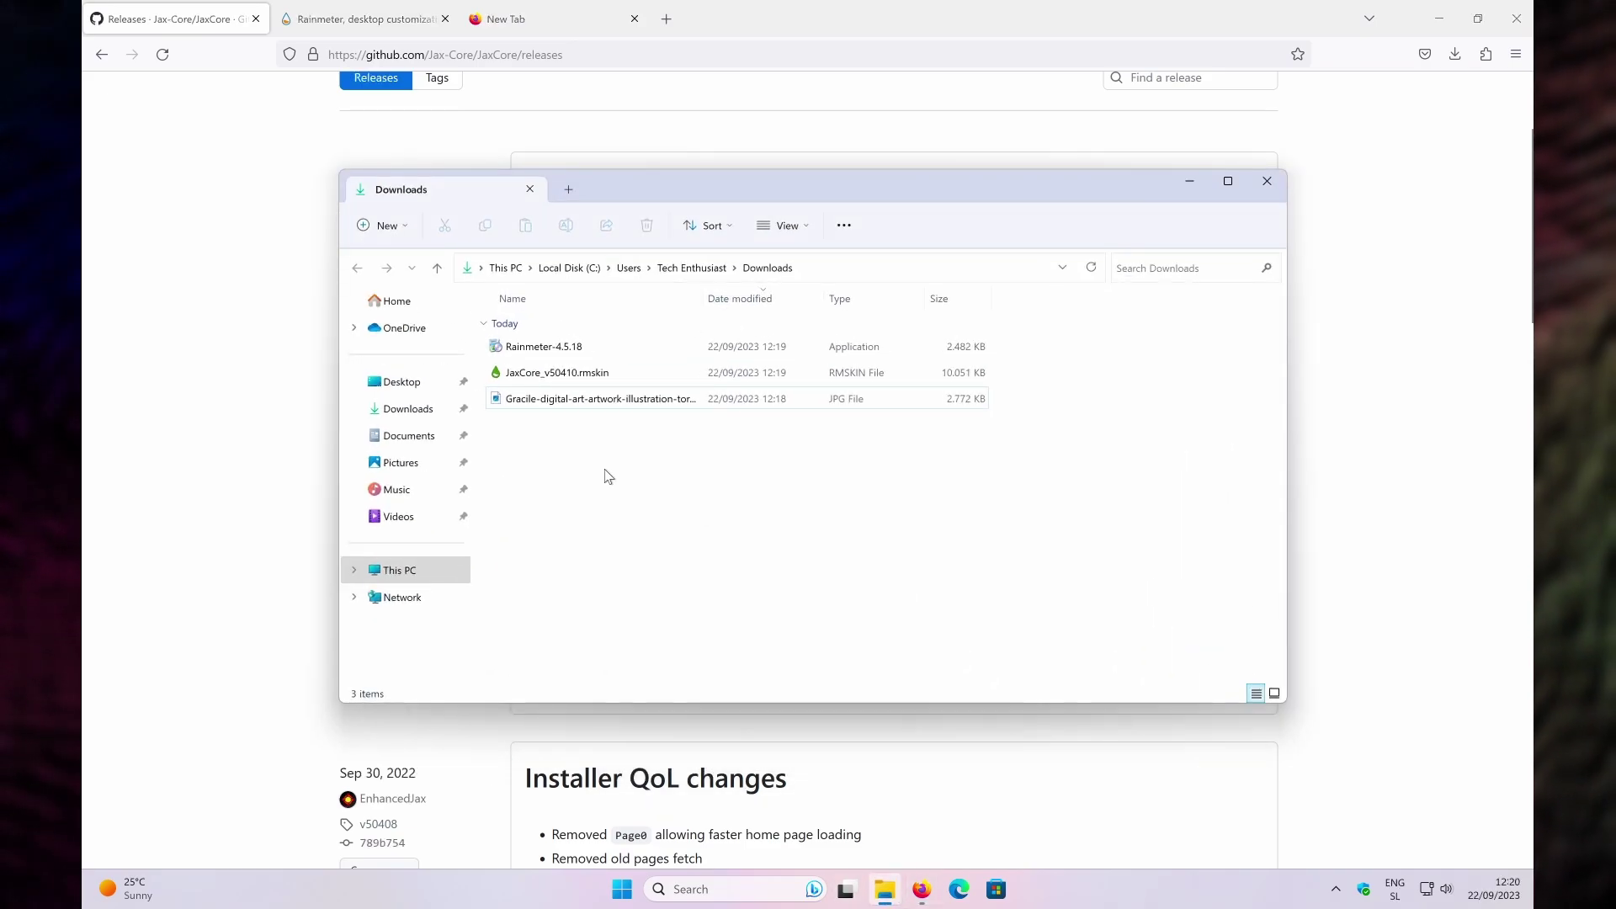
left_click(637, 376)
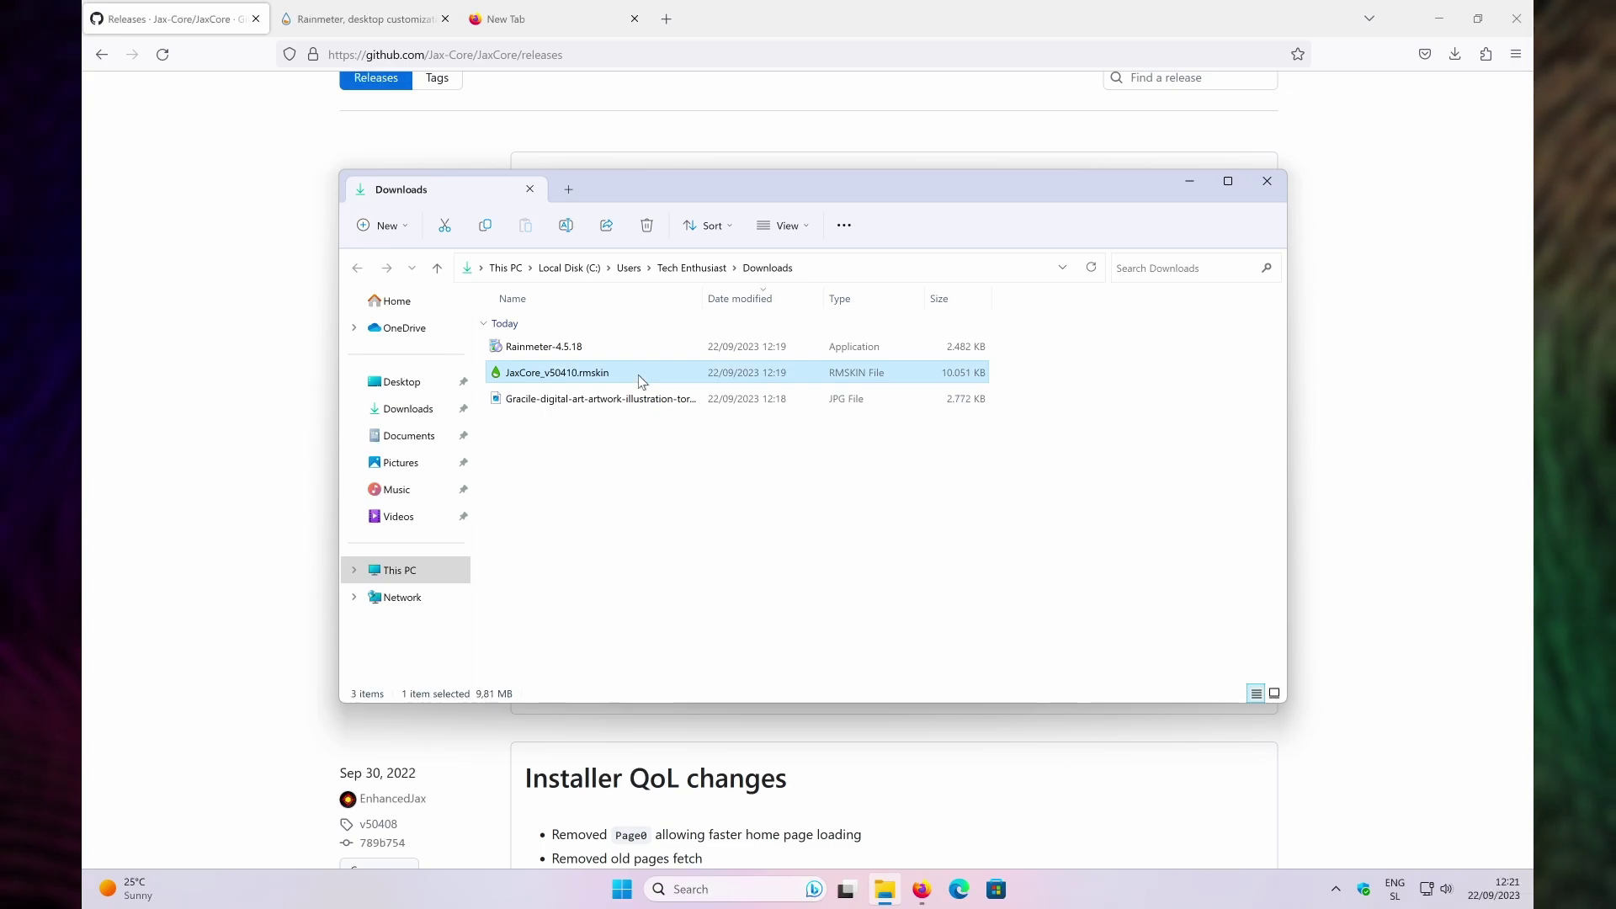
double_click(638, 375)
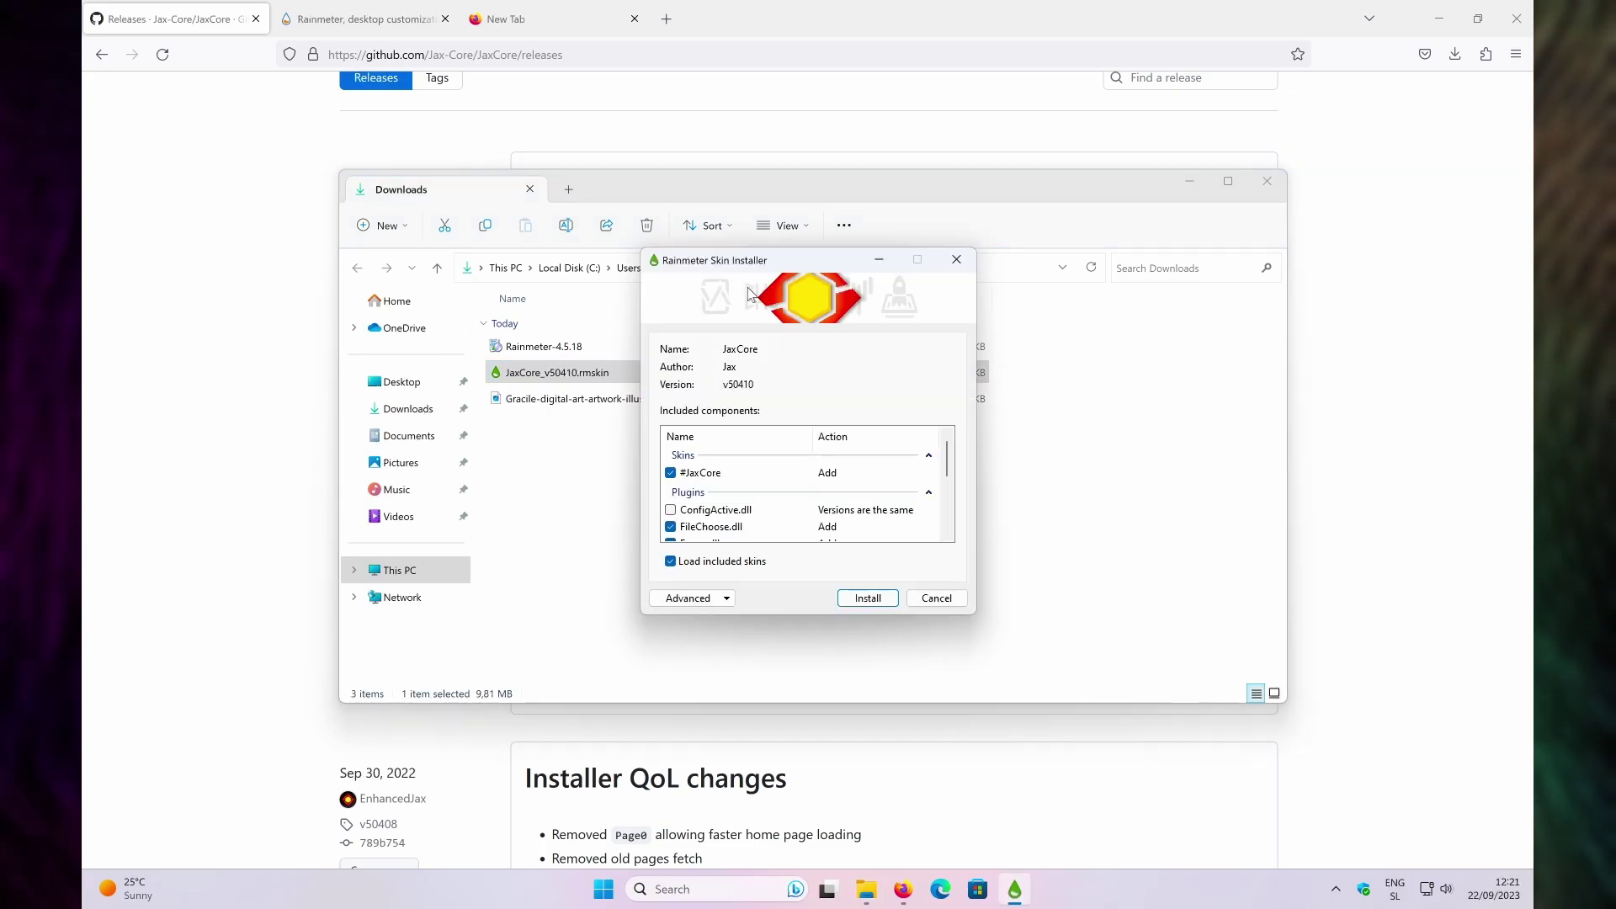
left_click(867, 598)
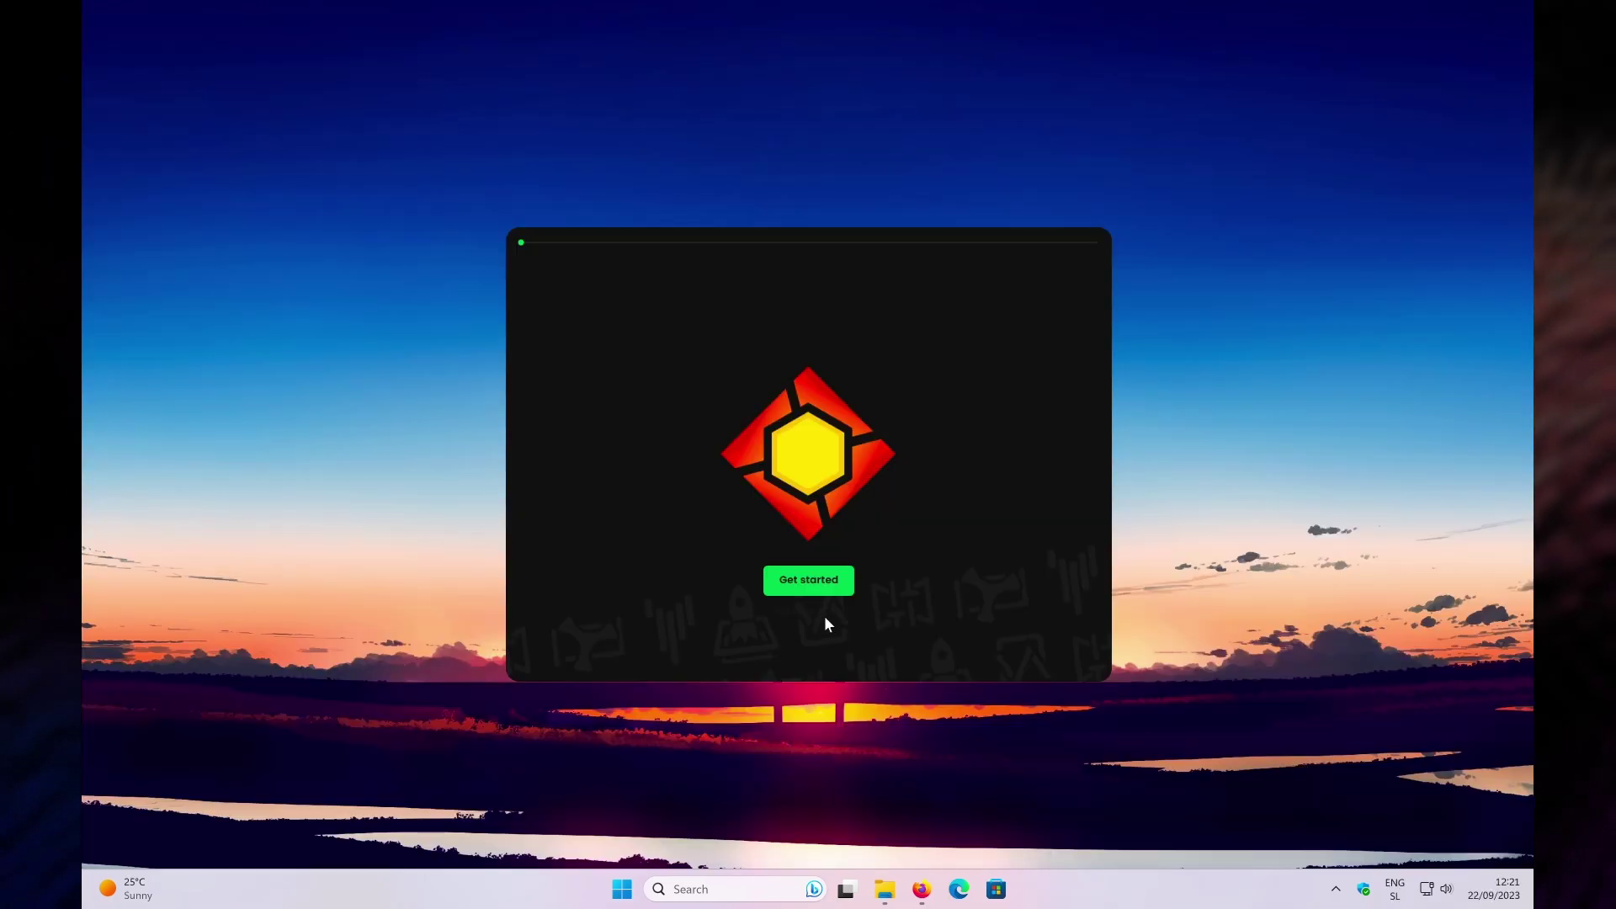
Click Get started on the JaxCore welcome screen, then open ModularClocks in the Library.
left_click(827, 583)
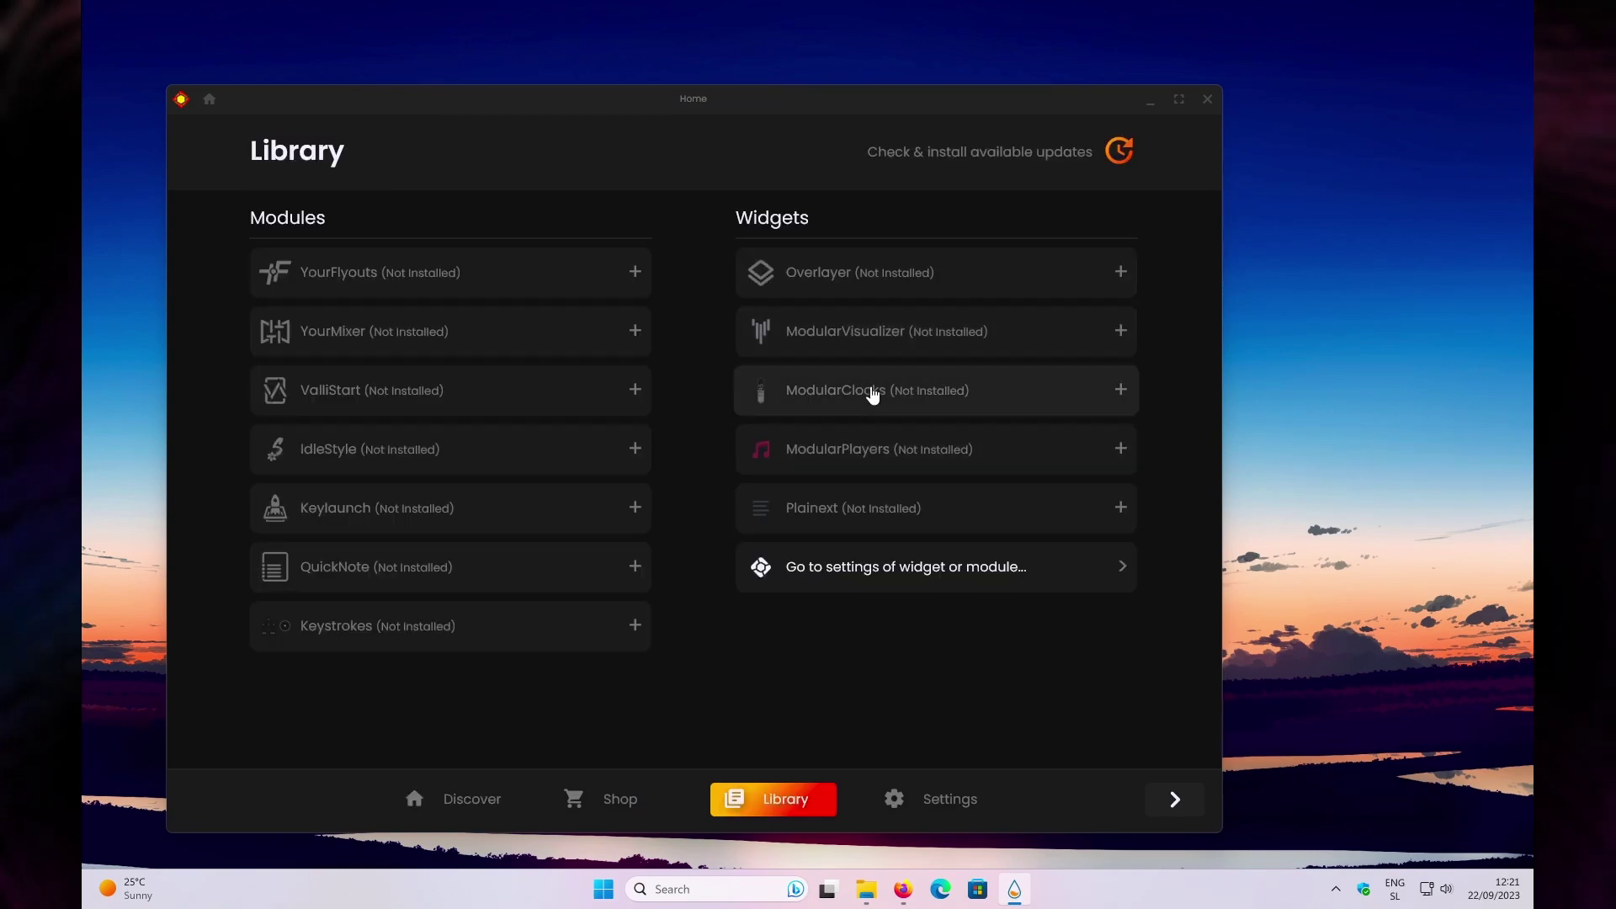
left_click(887, 401)
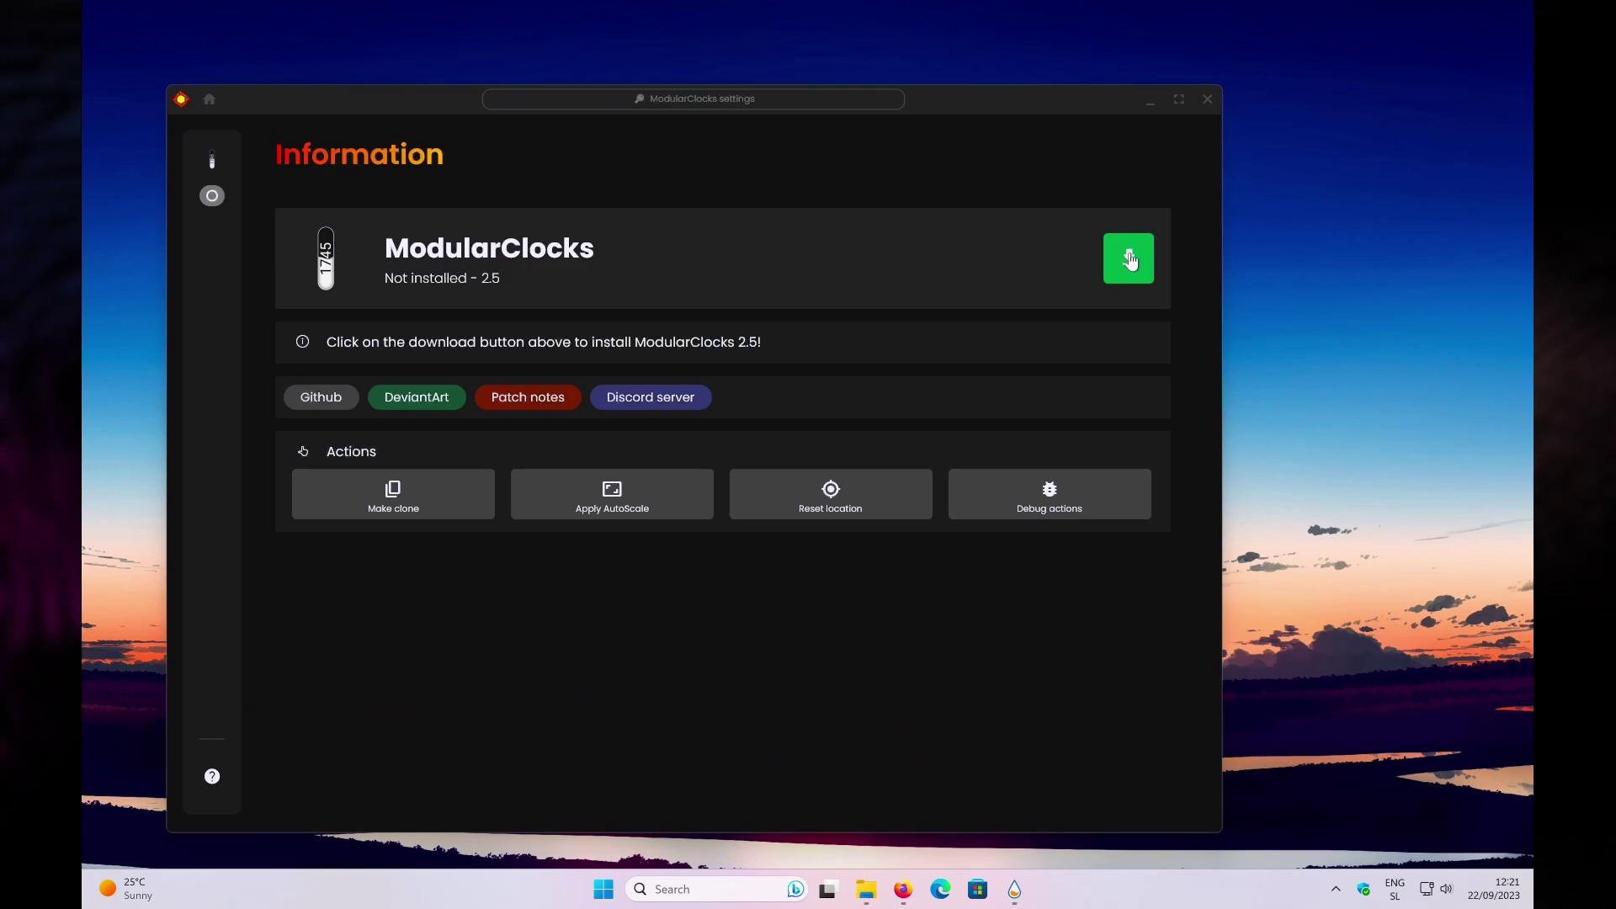
Download ModularClocks 2.5, then flip its Not Active toggle on to show the desktop clock.
left_click(1129, 261)
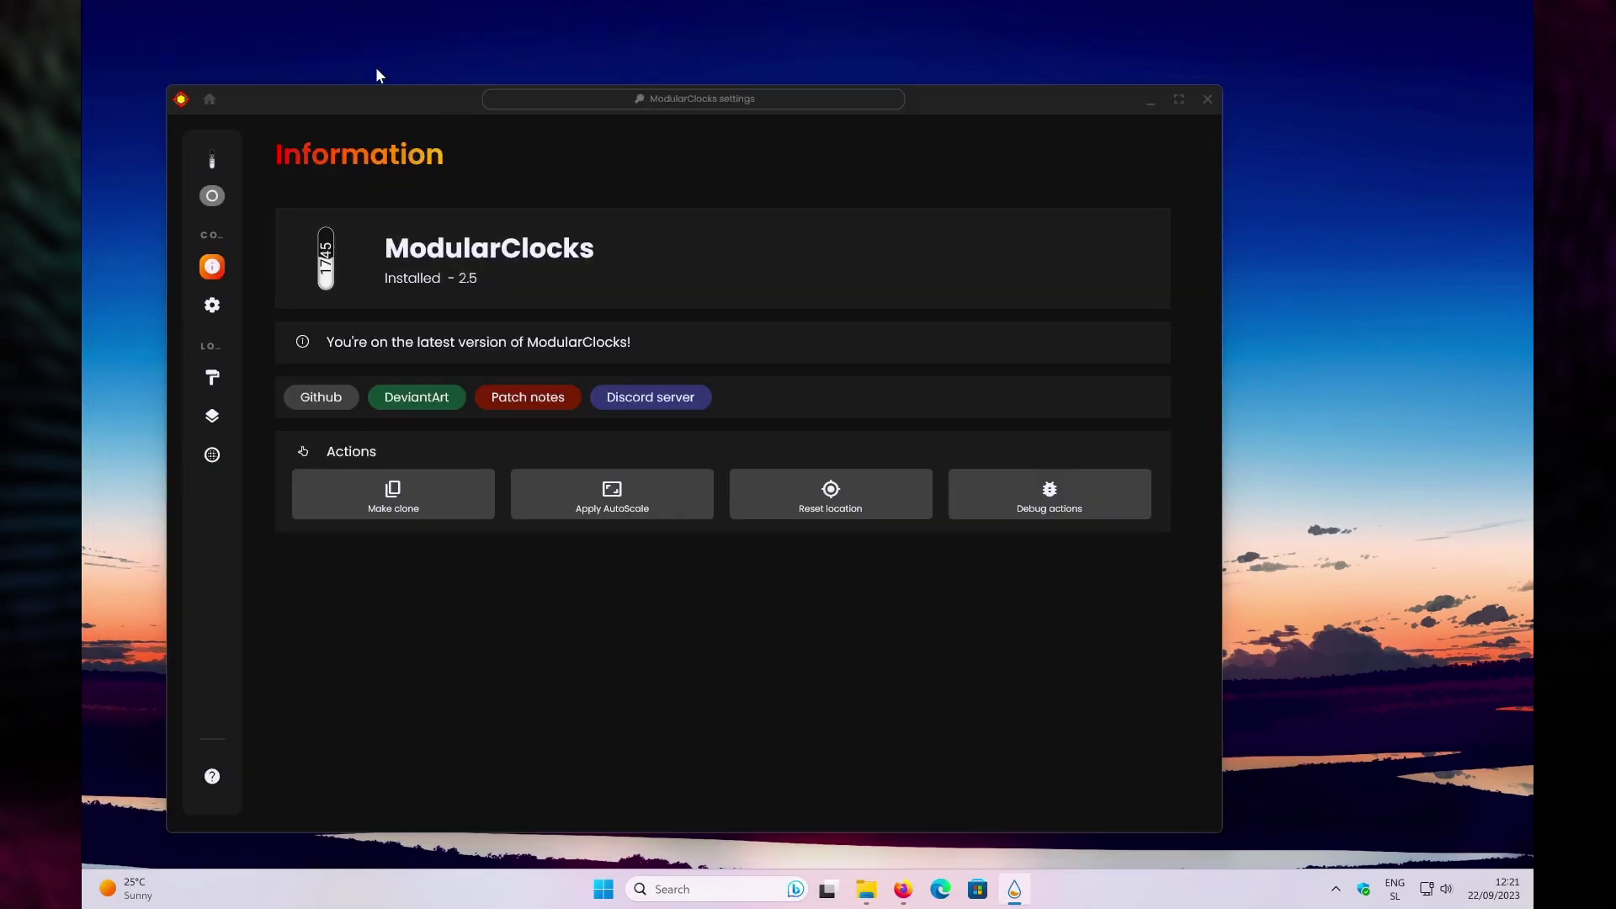
left_click_drag(397, 107, 439, 84)
mouse_move(274, 173)
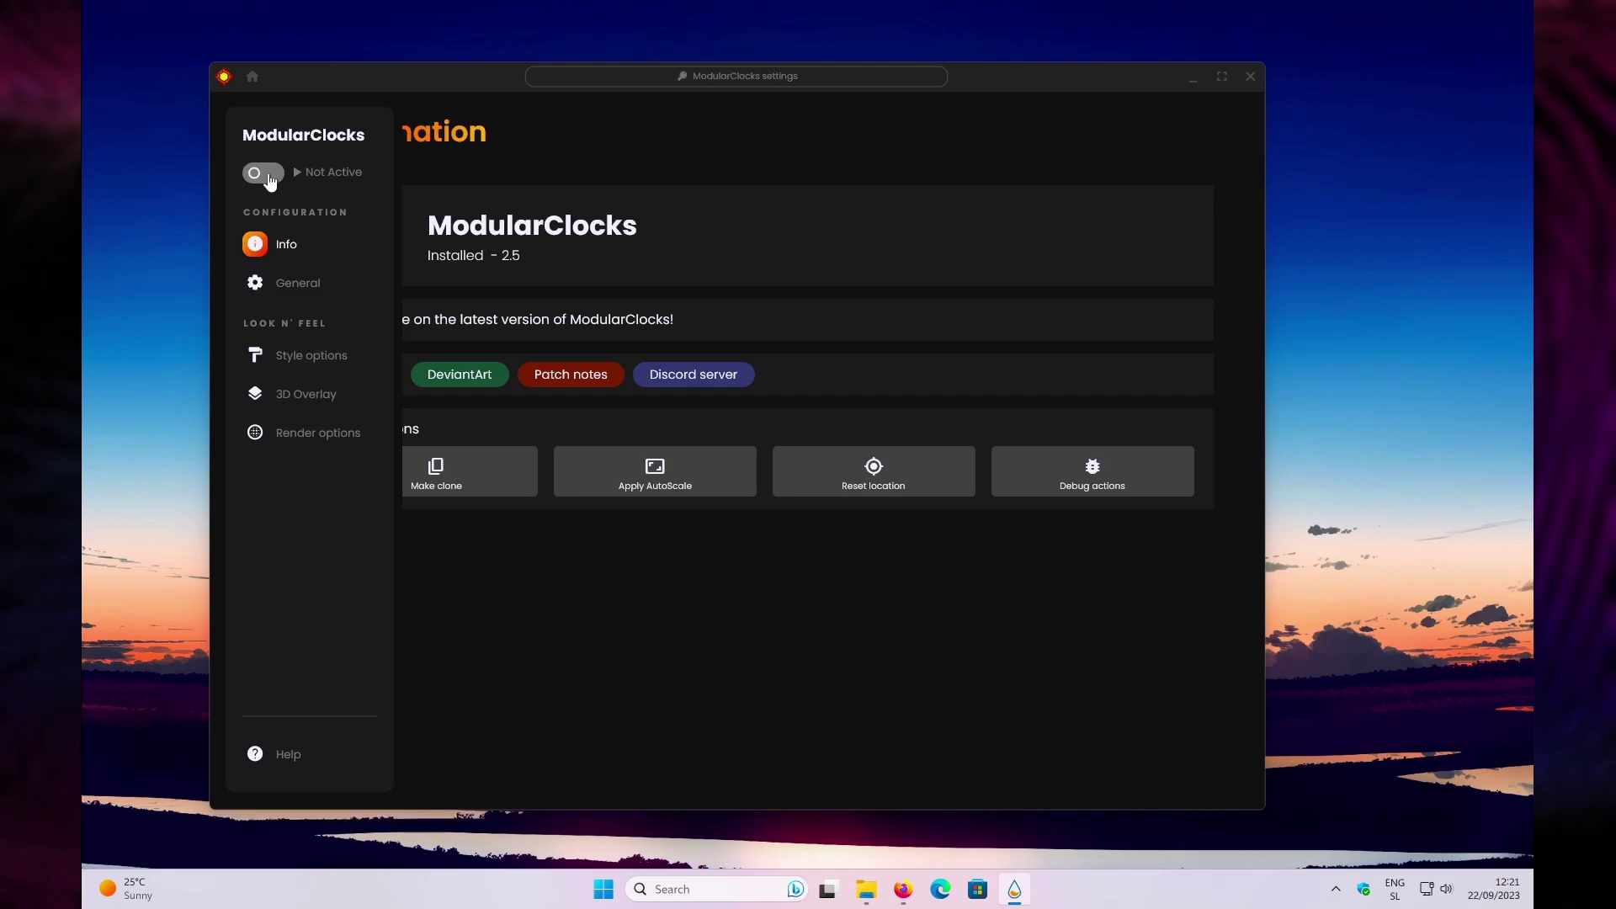
left_click(274, 174)
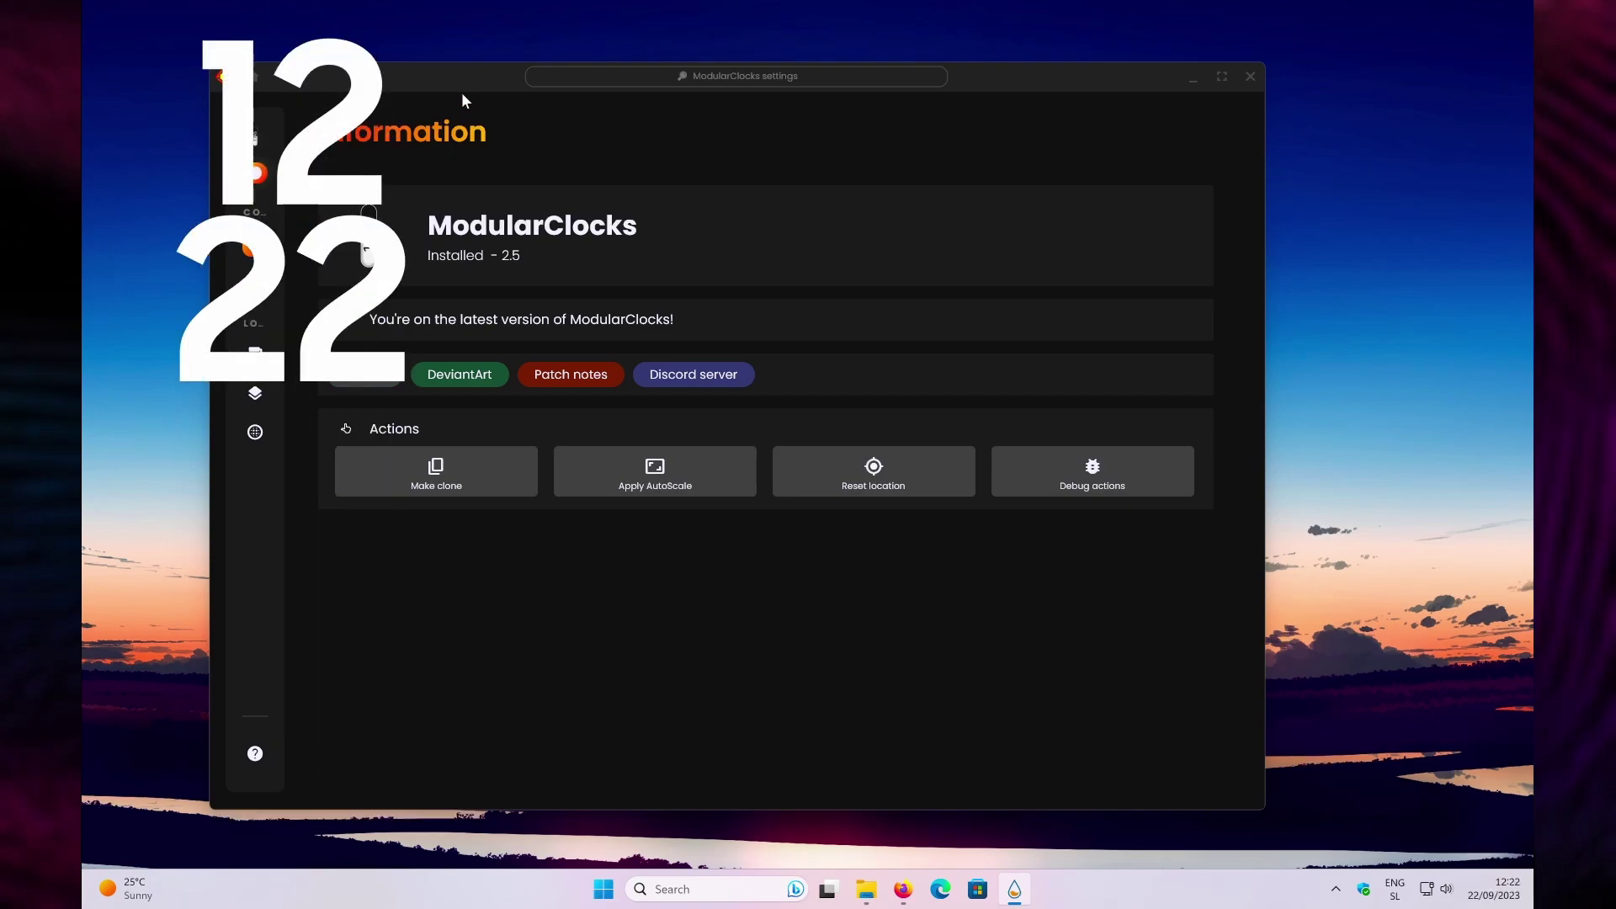
Under General, pick the Smart (22:18) clock style and set Widget size to 1.65x.
left_click(315, 286)
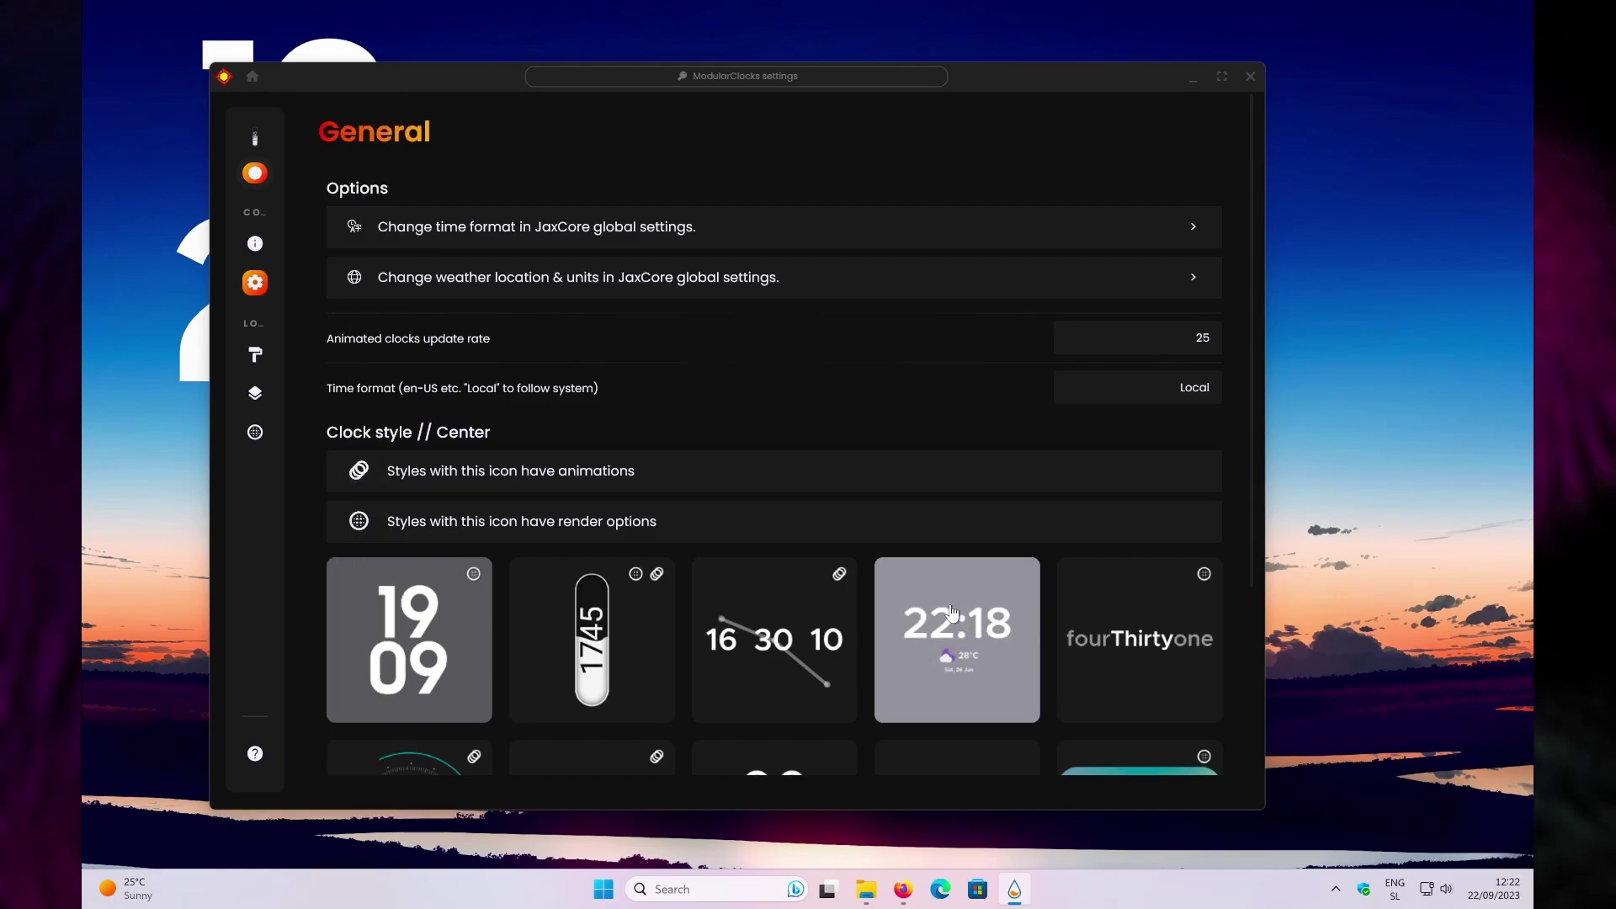
left_click(318, 363)
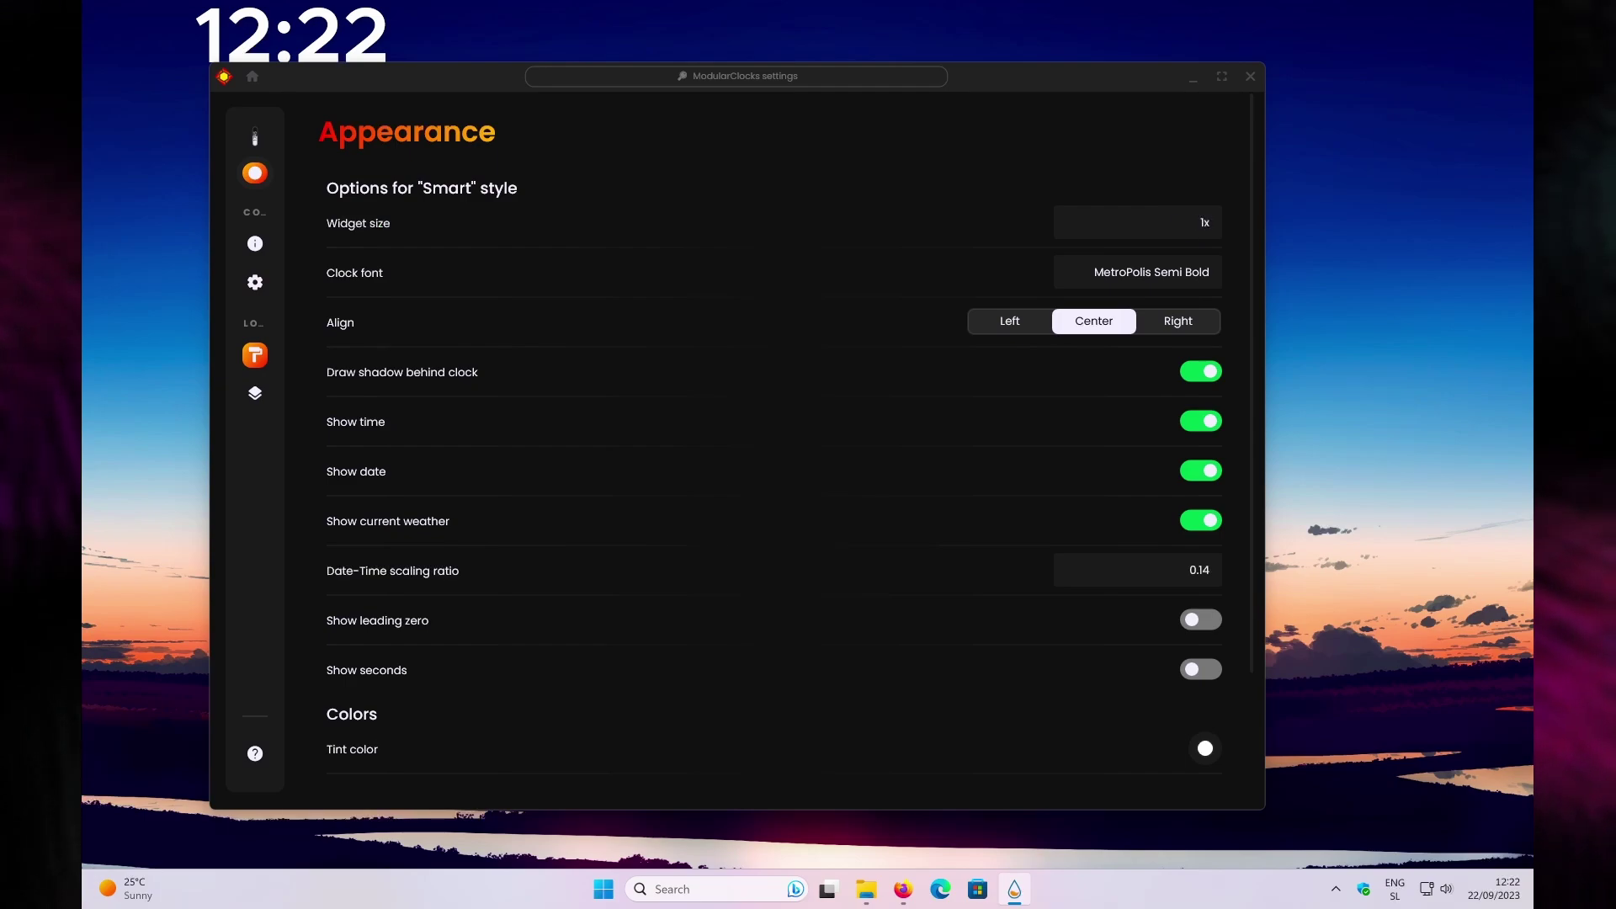
left_click_drag(1161, 223, 1187, 235)
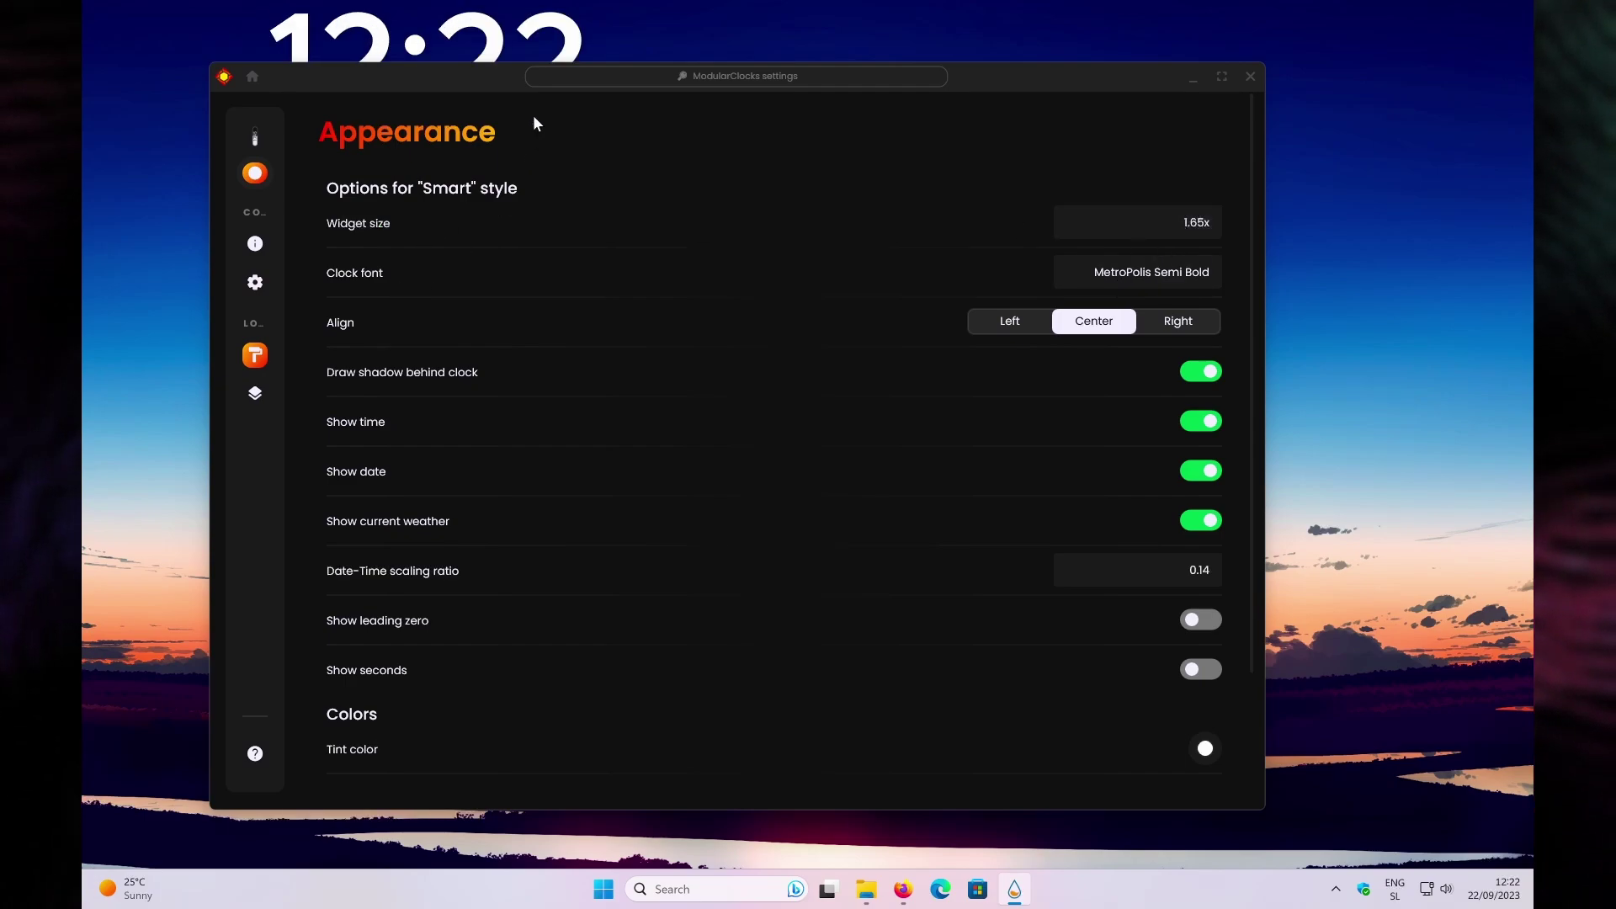
left_click_drag(497, 79, 547, 132)
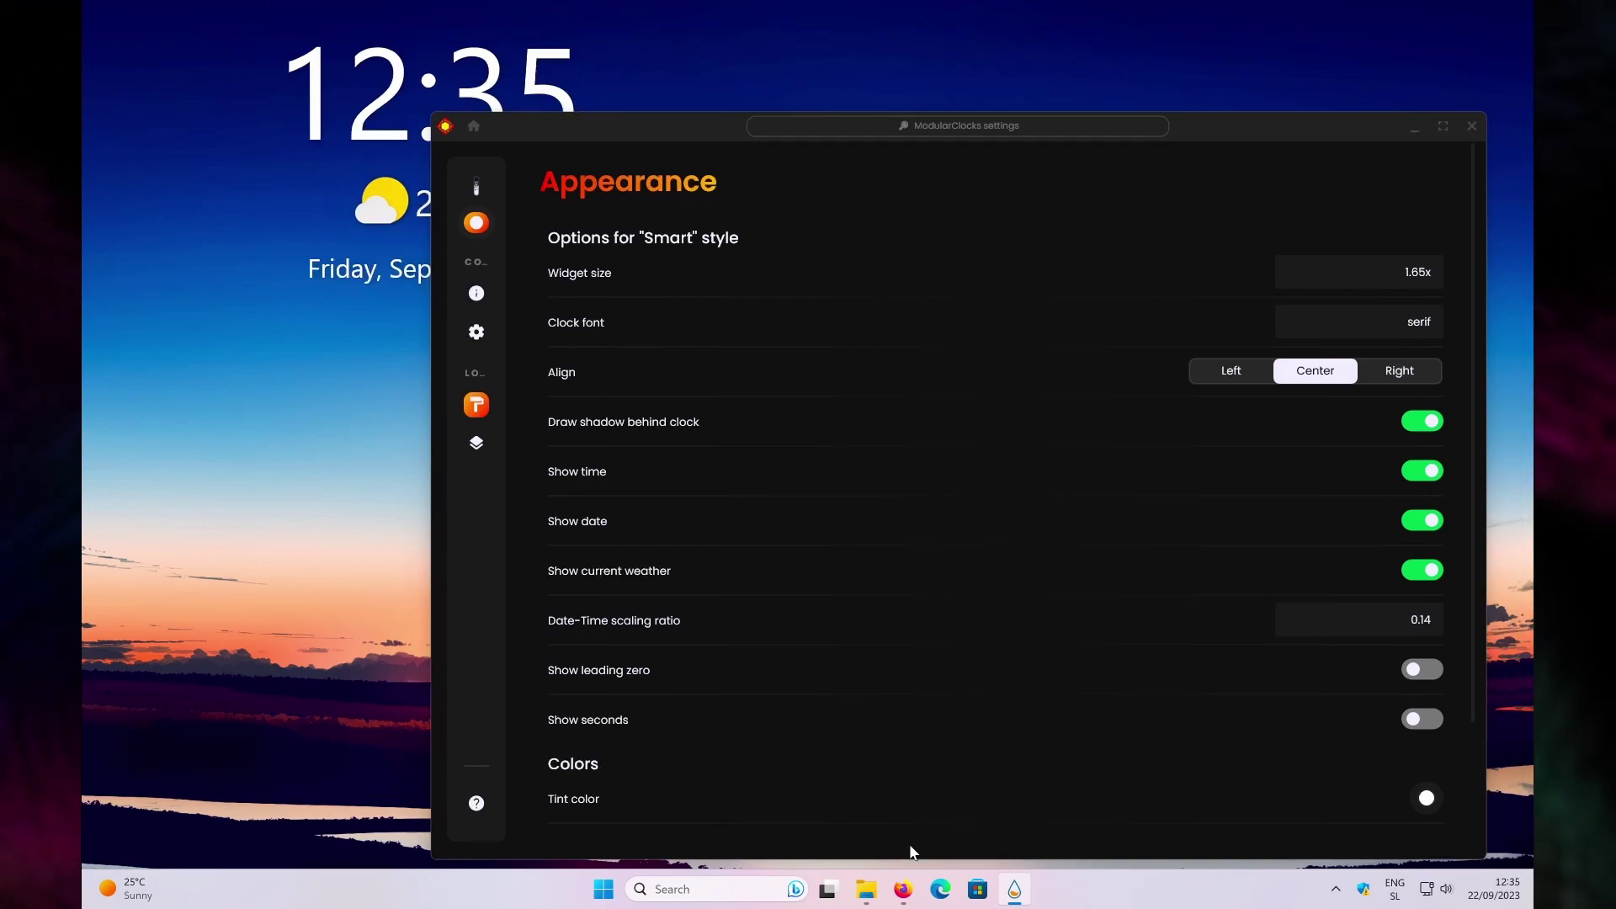
Search 'osake font for windos', download osake.zip from dafont, and show it in Downloads.
left_click(903, 889)
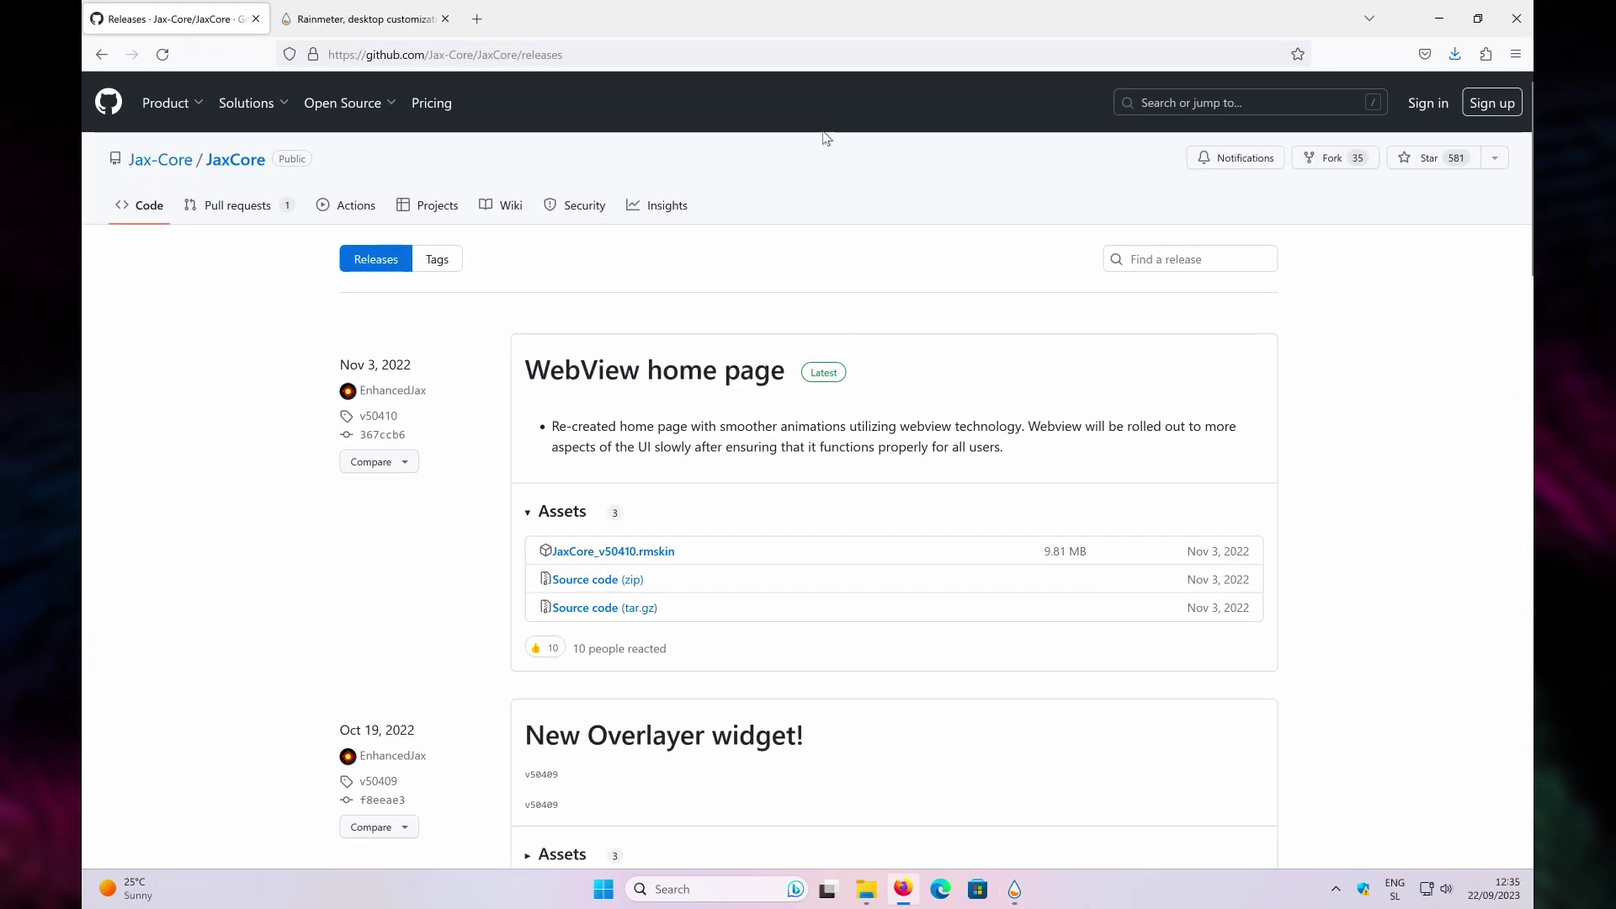
key("ctrl+t")
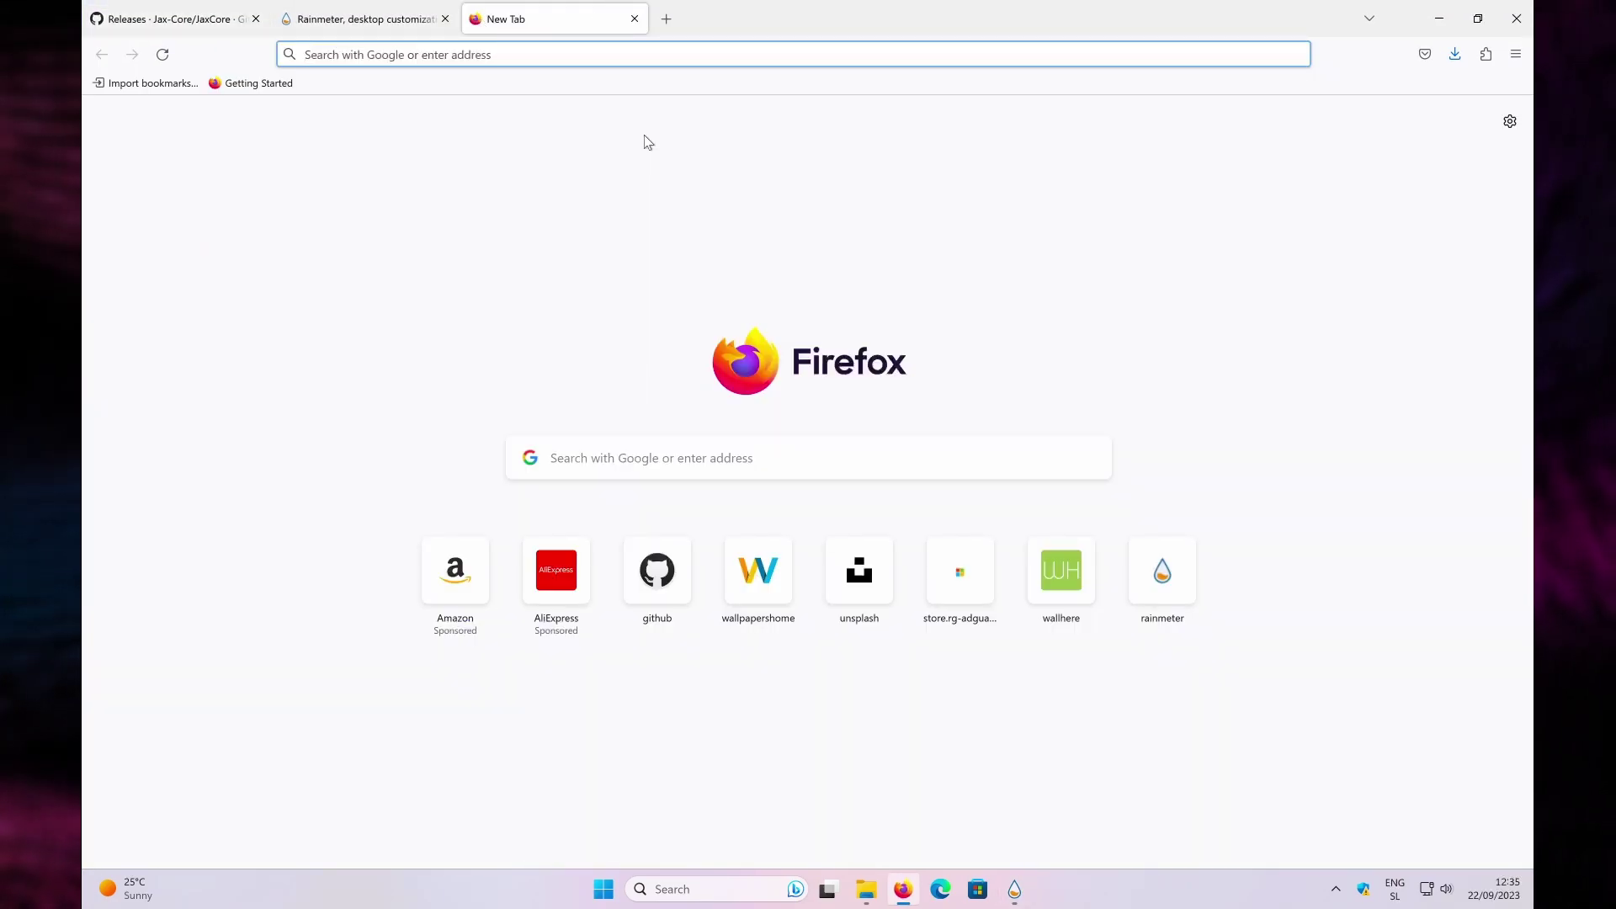
type("osake font for windos")
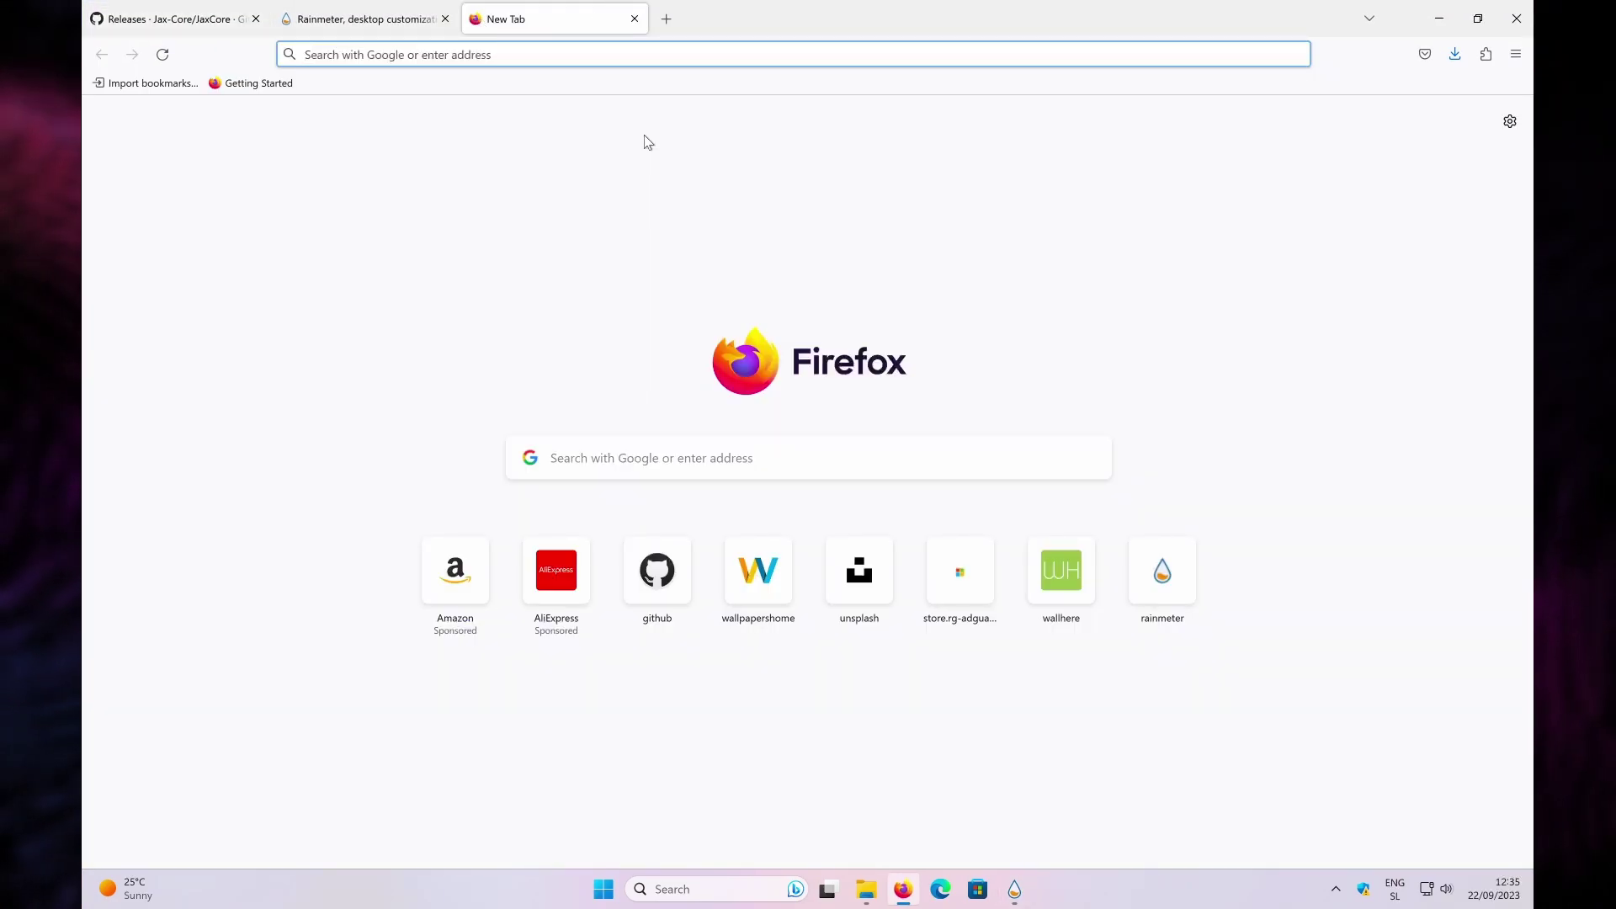
key("Return")
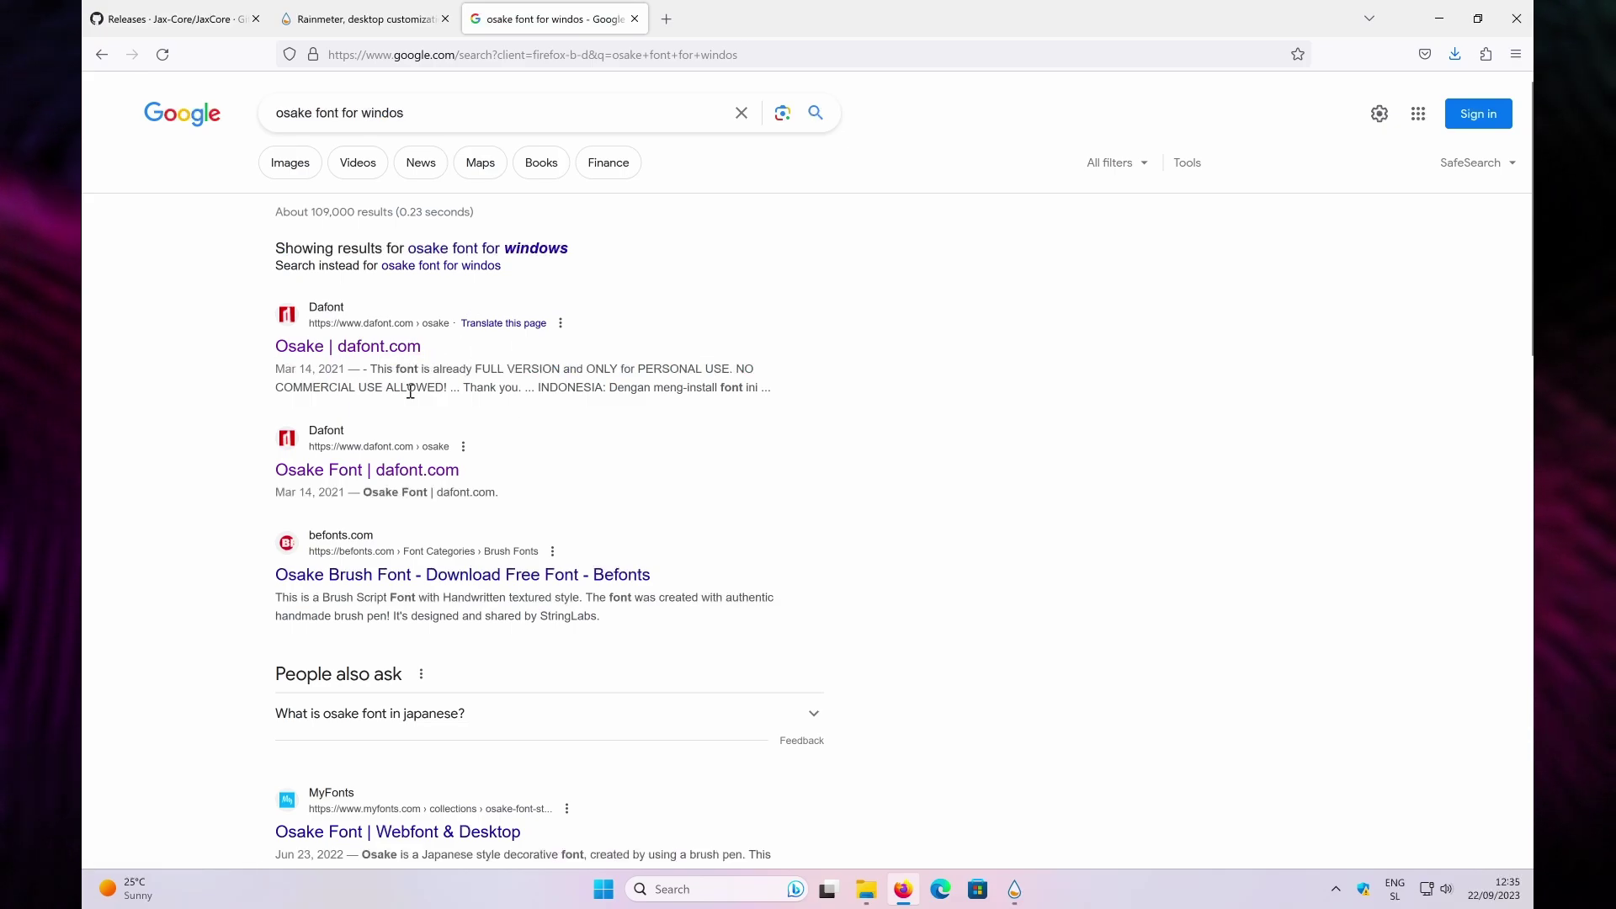
left_click(407, 352)
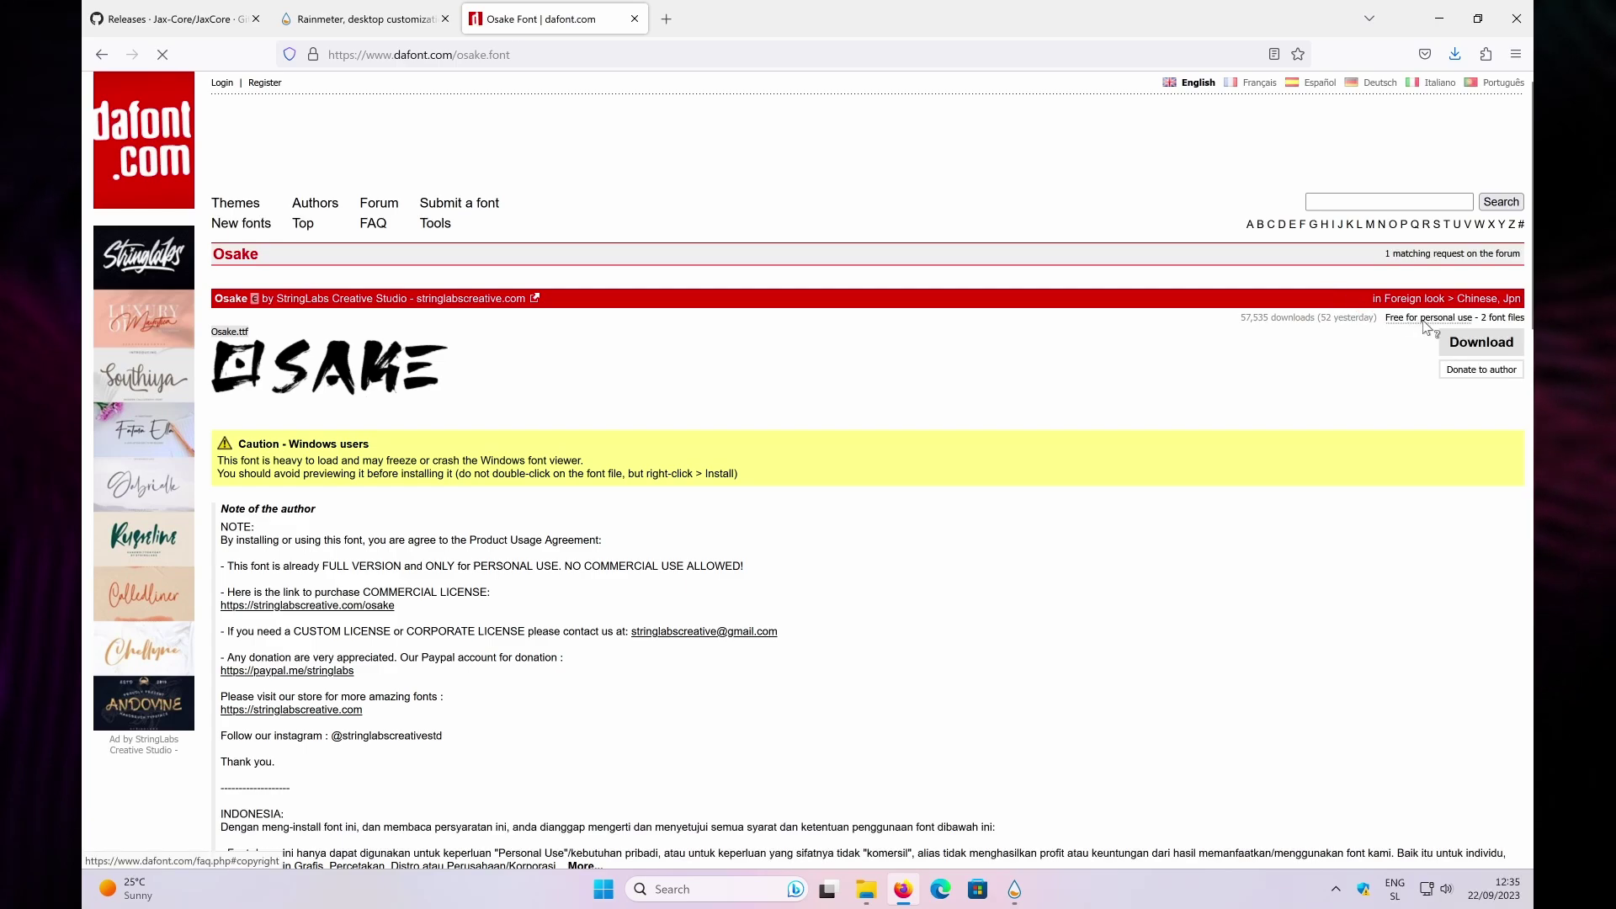
left_click(1473, 348)
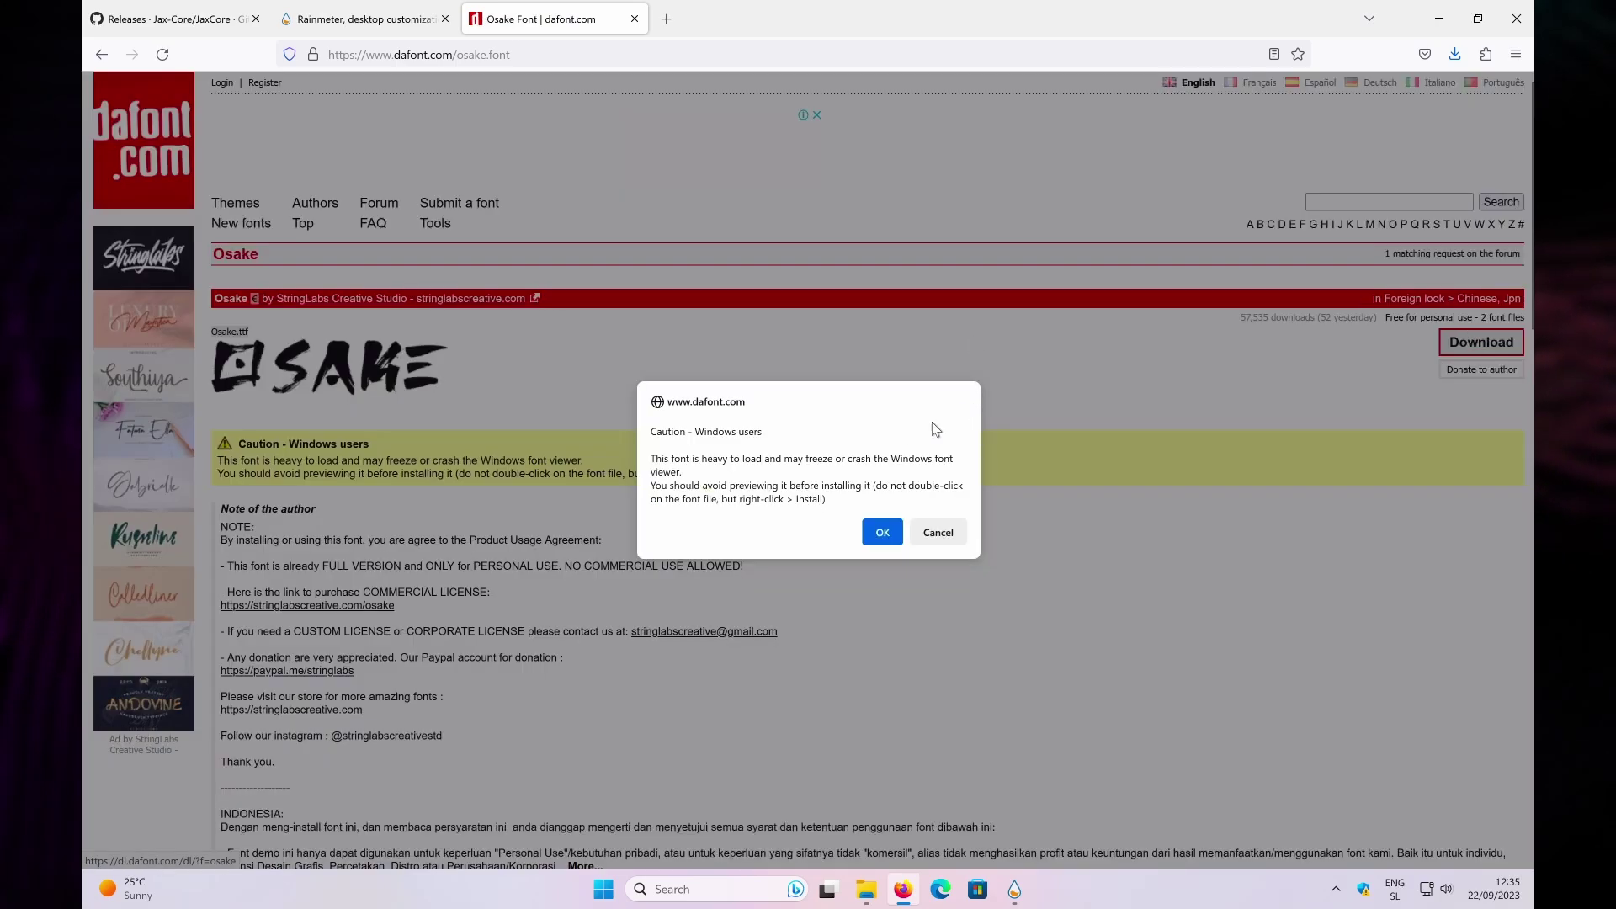
left_click(883, 533)
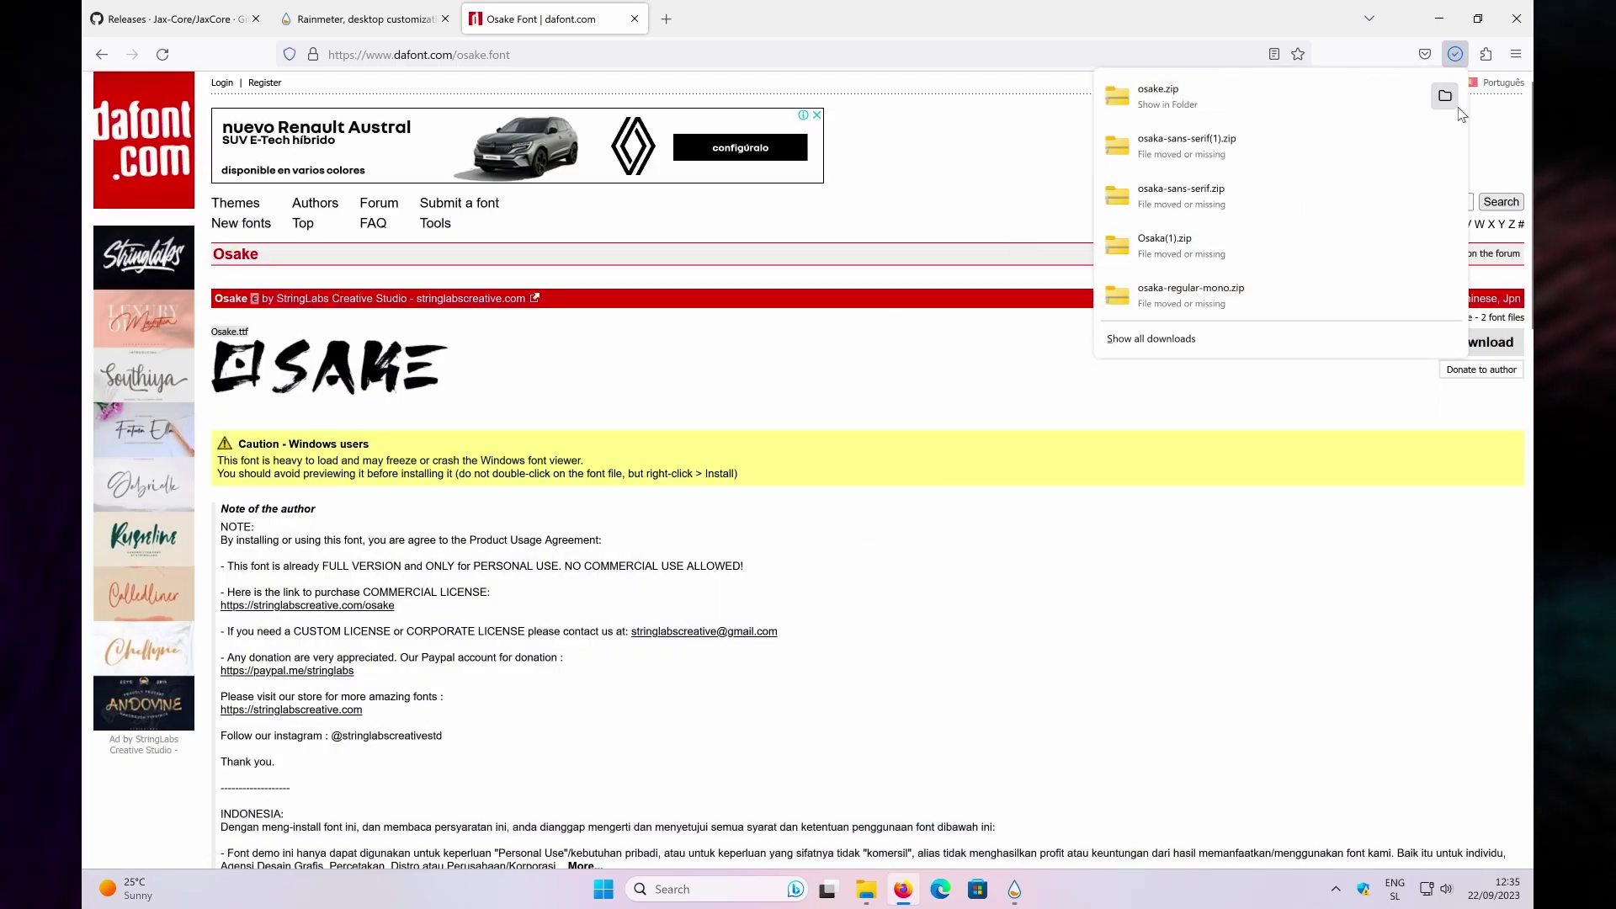
left_click(1444, 96)
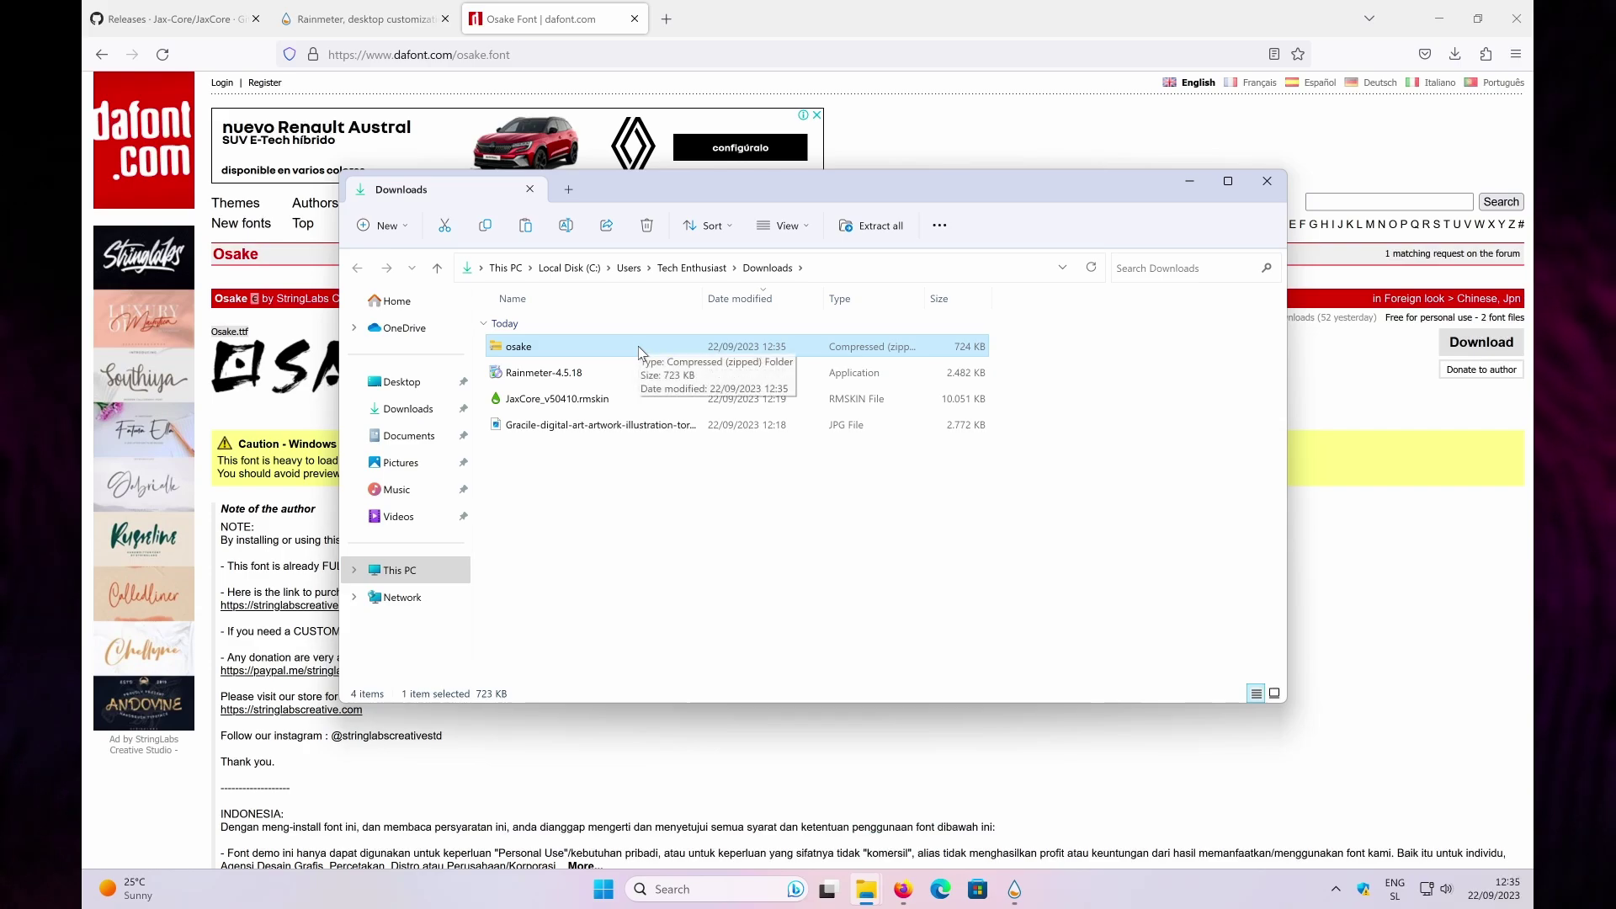
Extract osake.zip into the osake folder and install the Osake OpenType font.
left_click(870, 225)
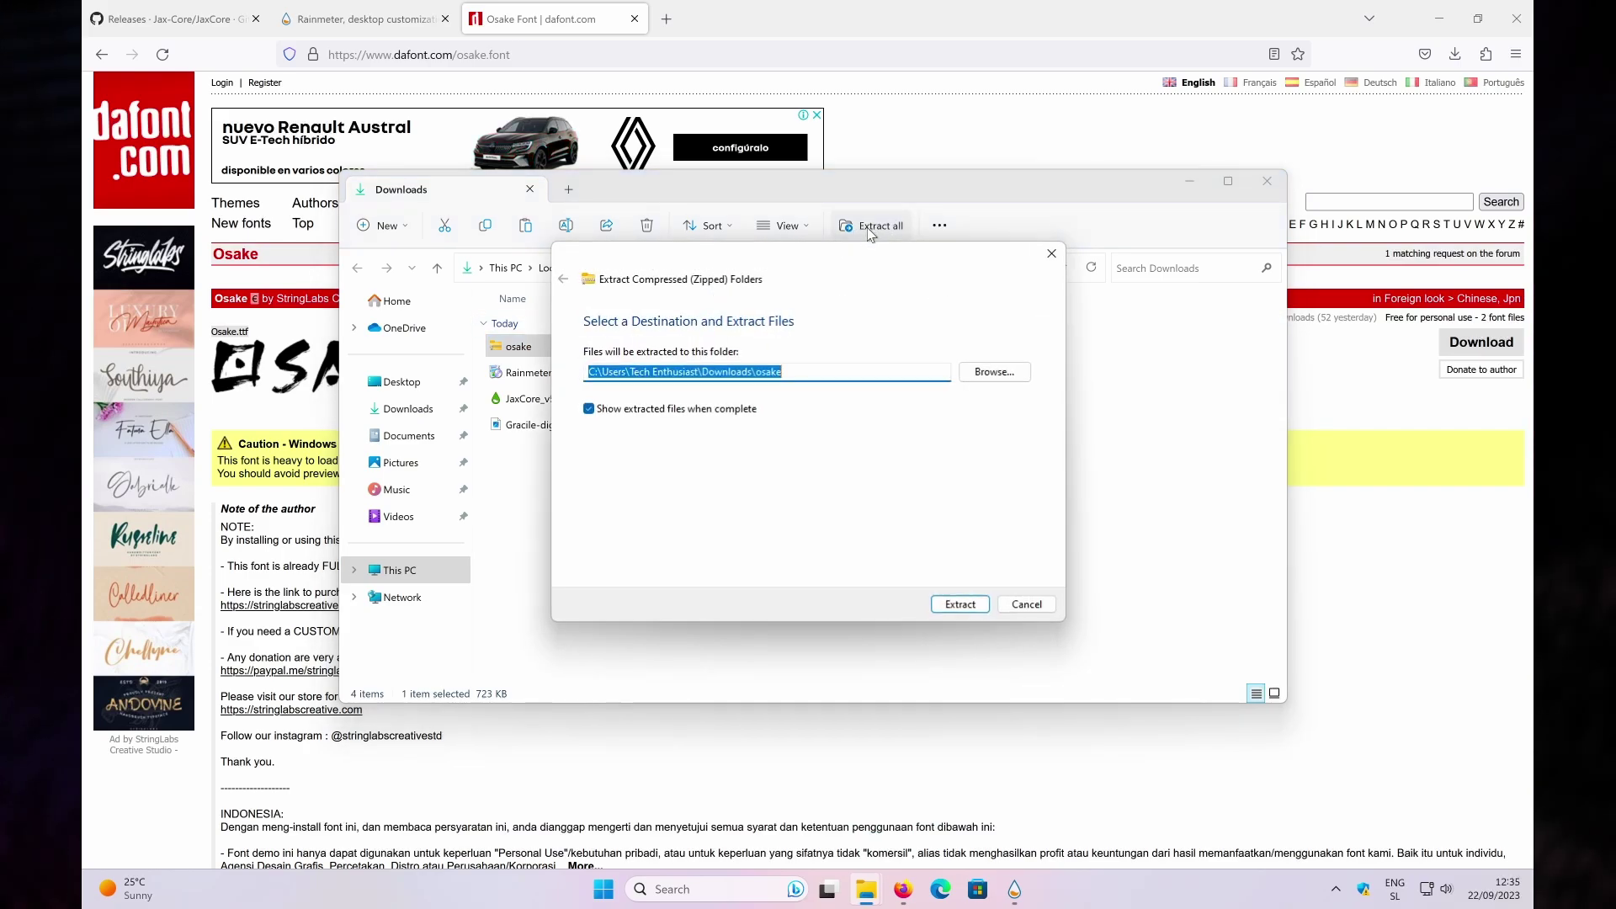
left_click(956, 606)
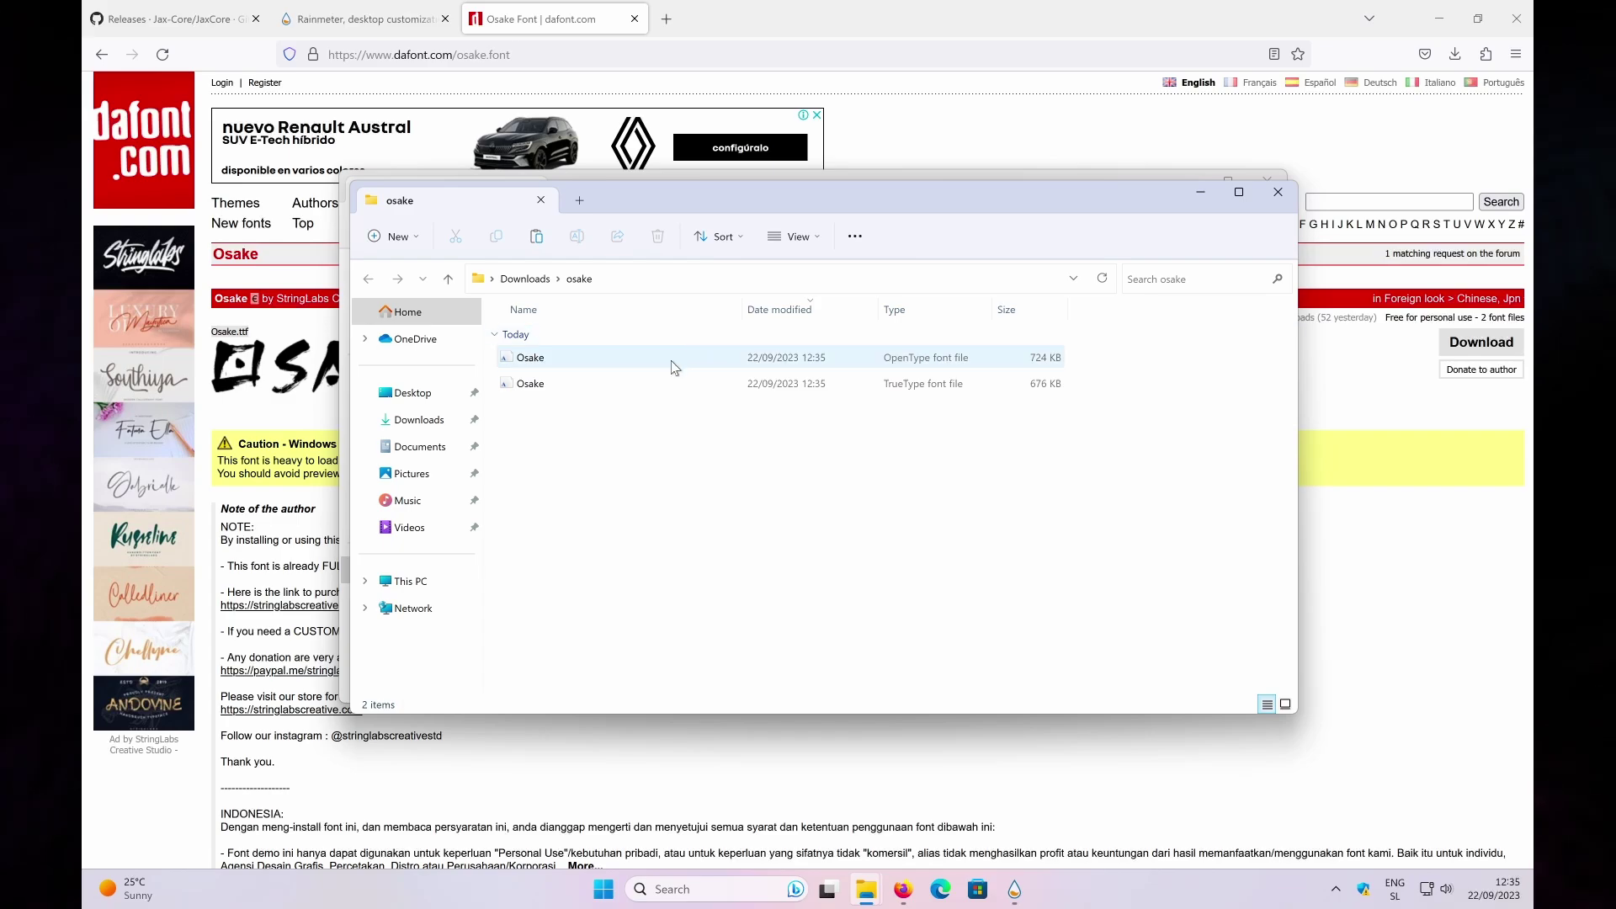
left_click(677, 365)
right_click(639, 362)
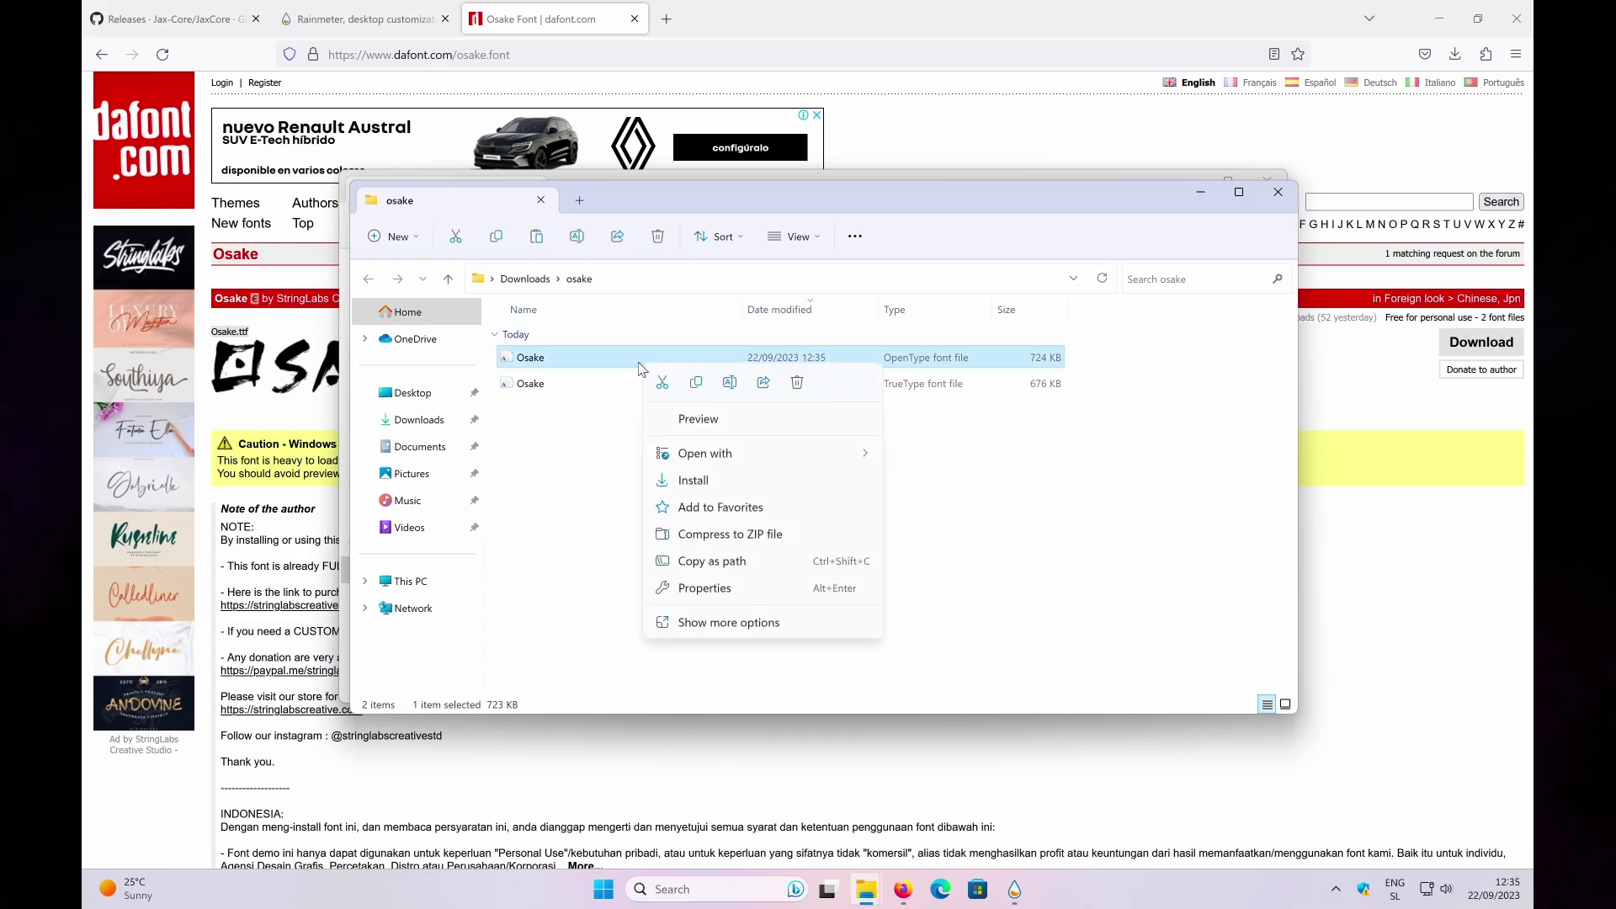
left_click(711, 484)
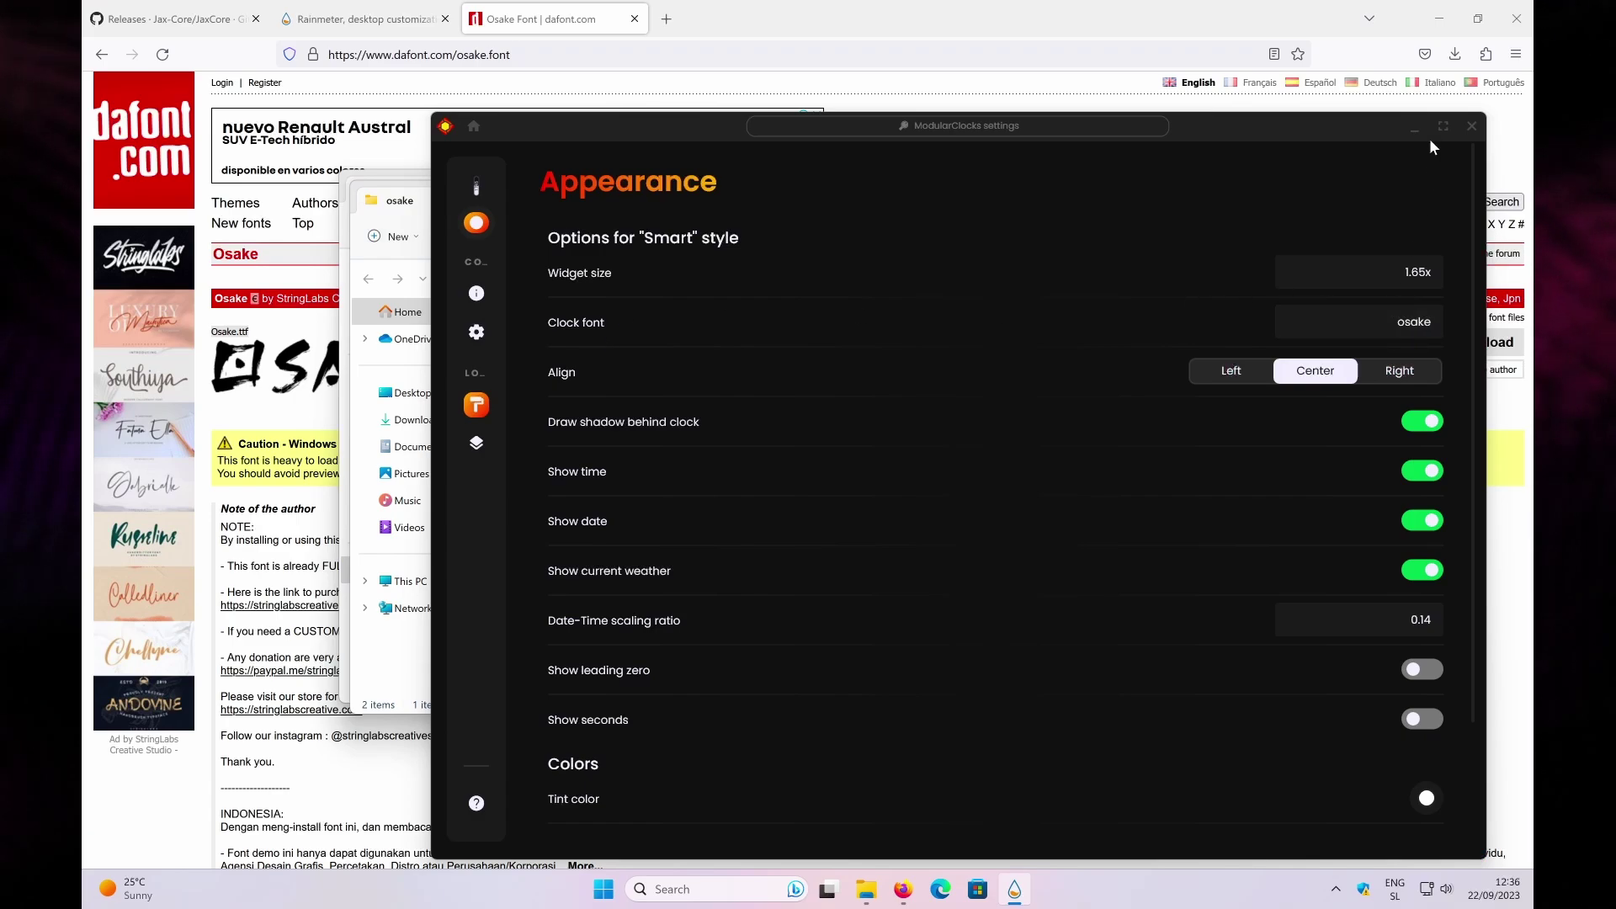
Center the clock, weather and date widget horizontally at the top and reopen its ModularClocks settings.
left_click(1436, 19)
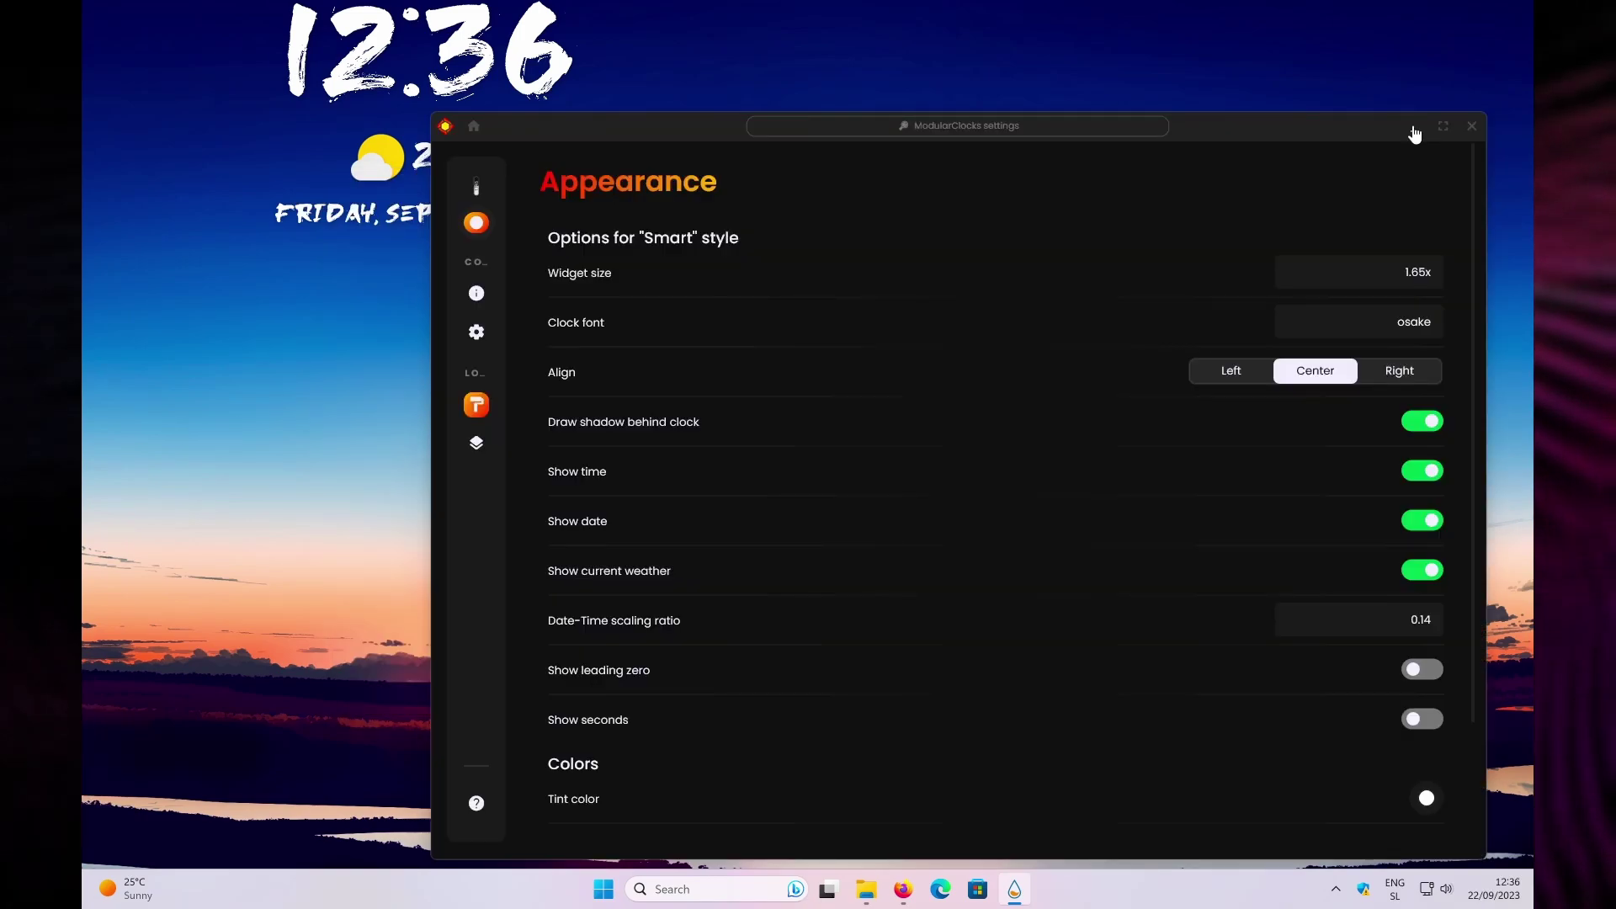
left_click(1414, 130)
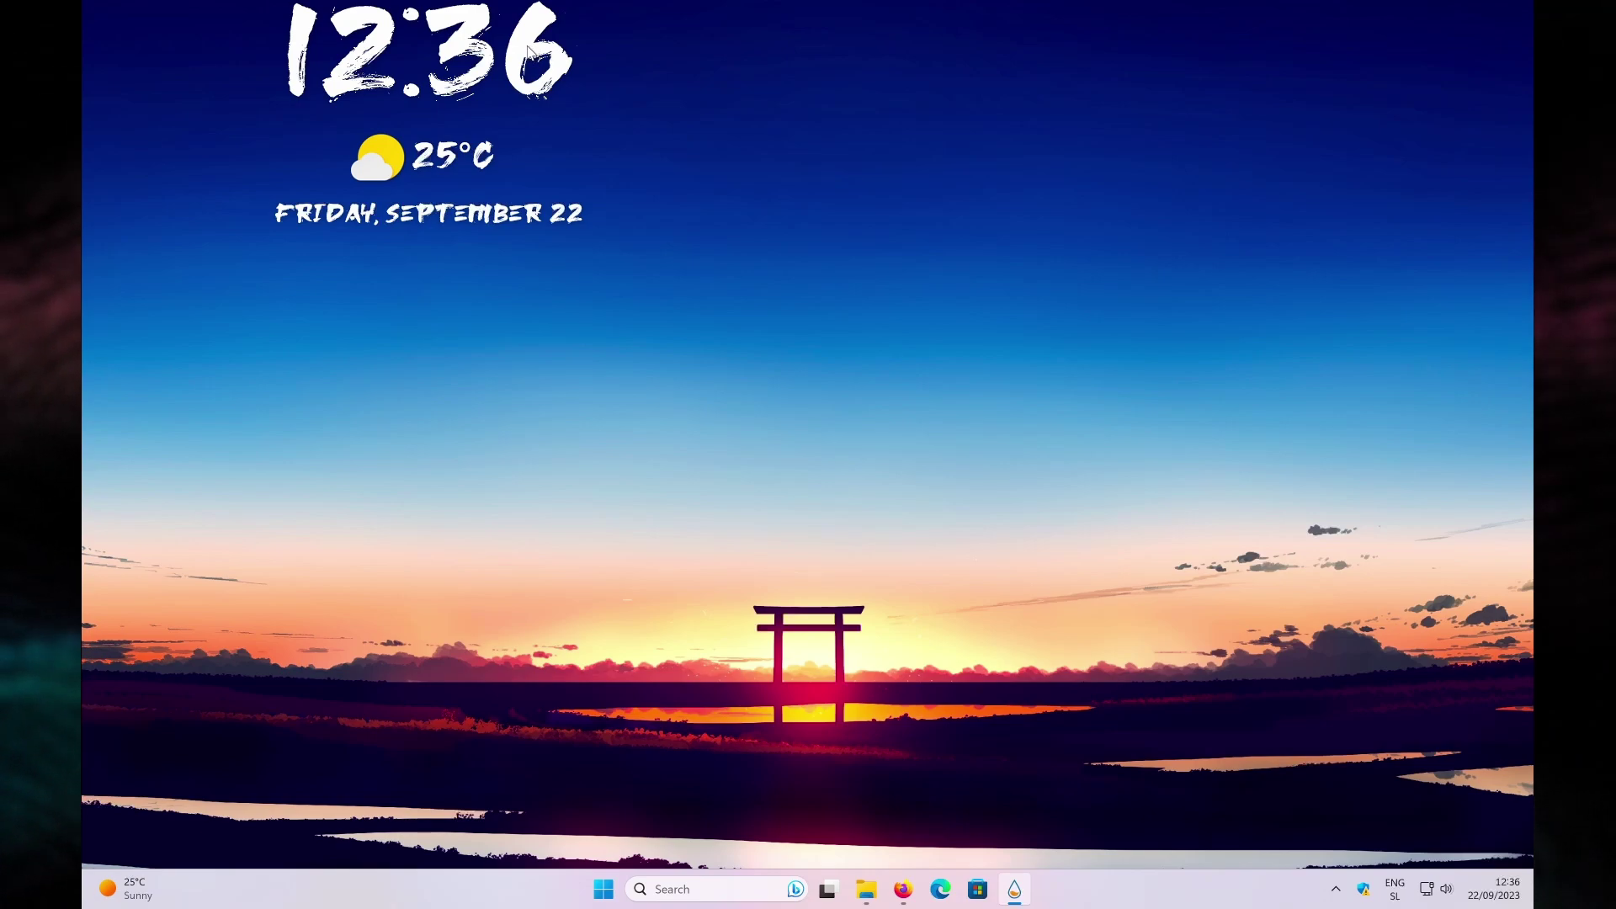
left_click_drag(532, 50, 623, 157)
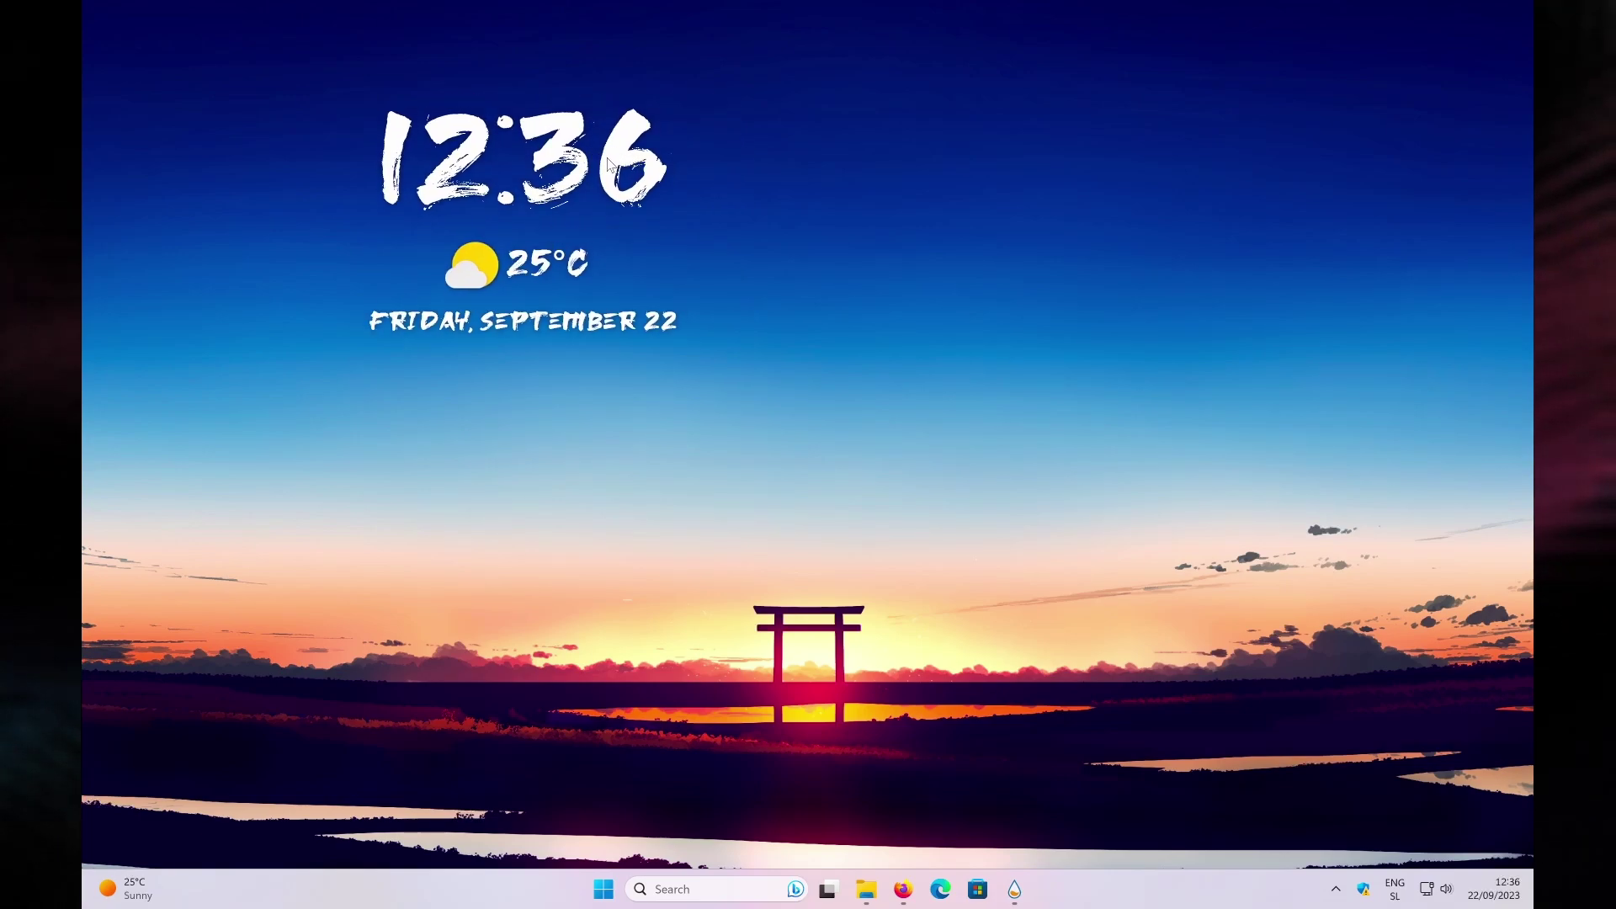
right_click(619, 158)
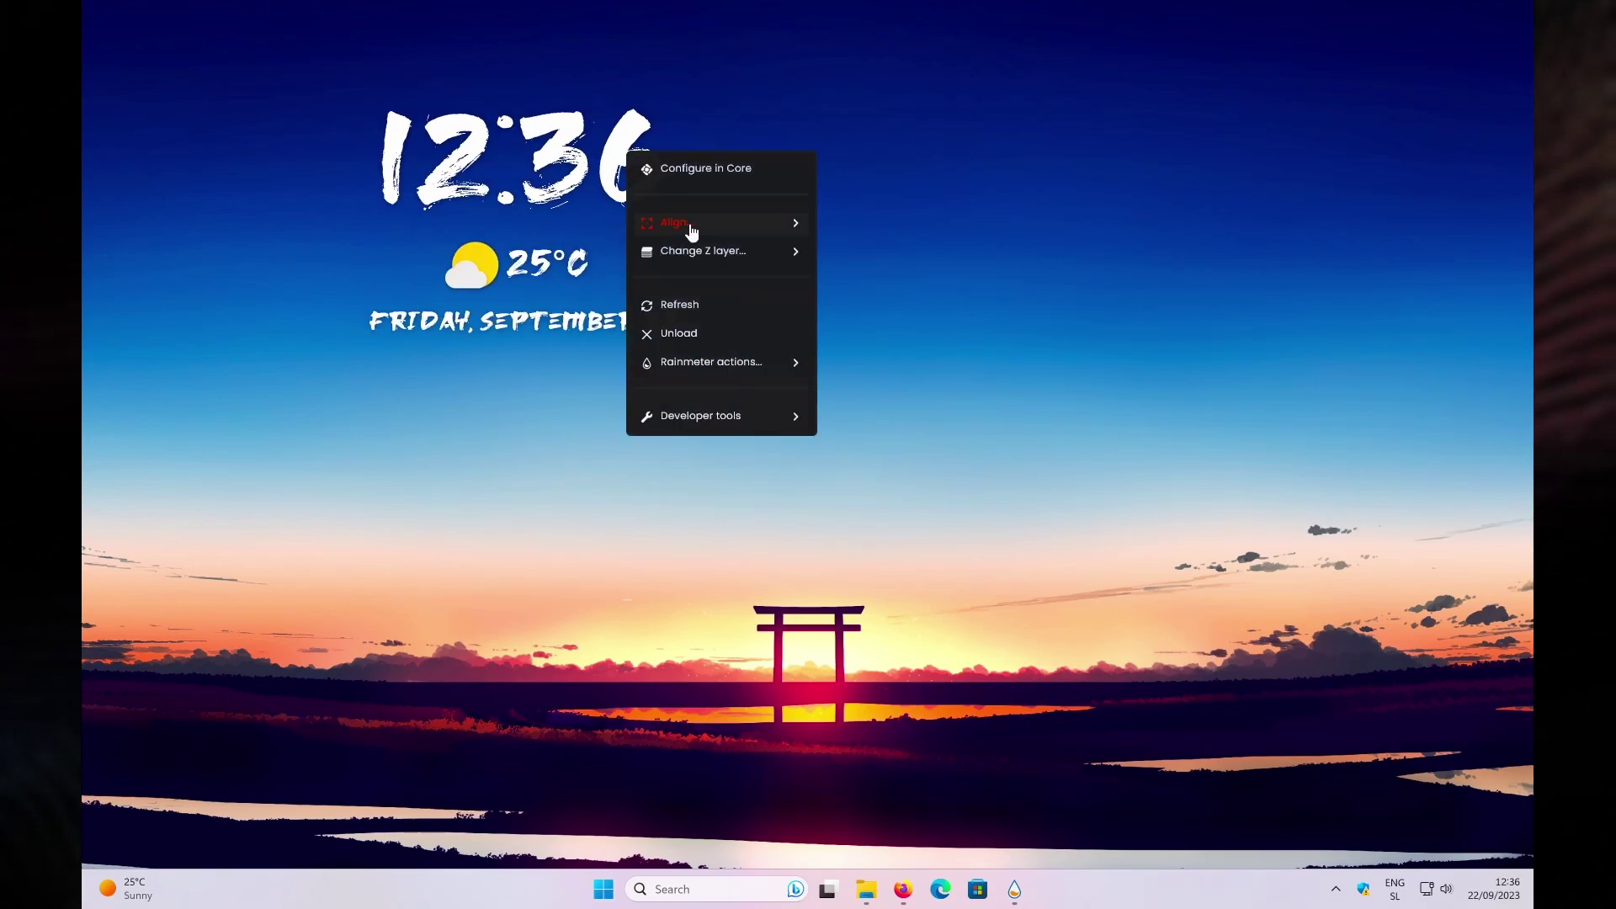
mouse_move(714, 229)
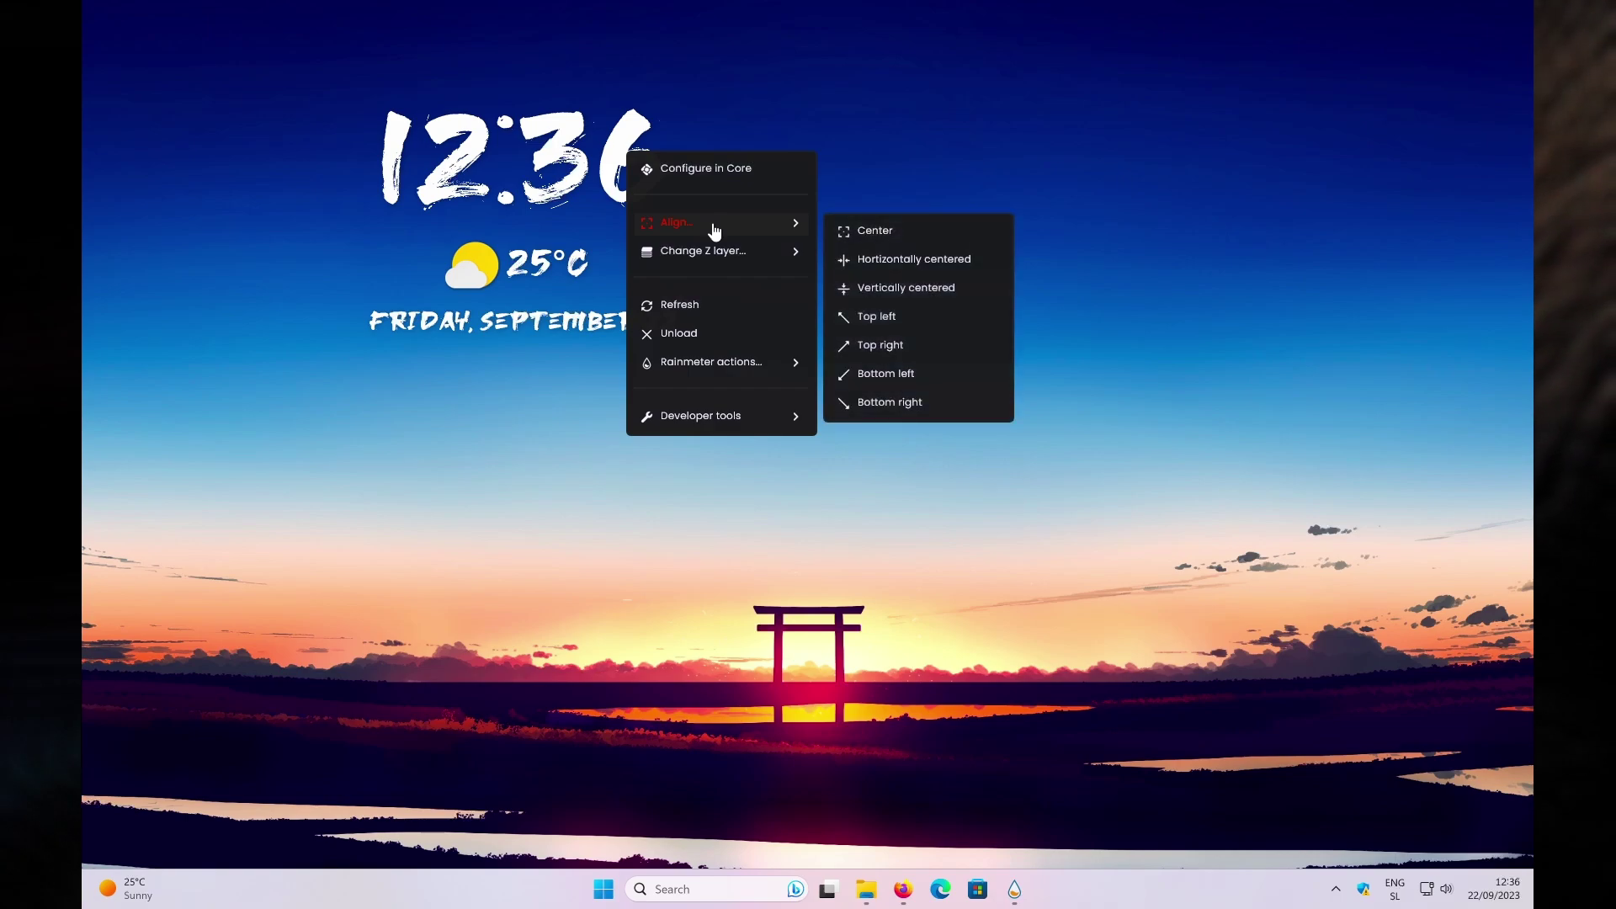
left_click(947, 263)
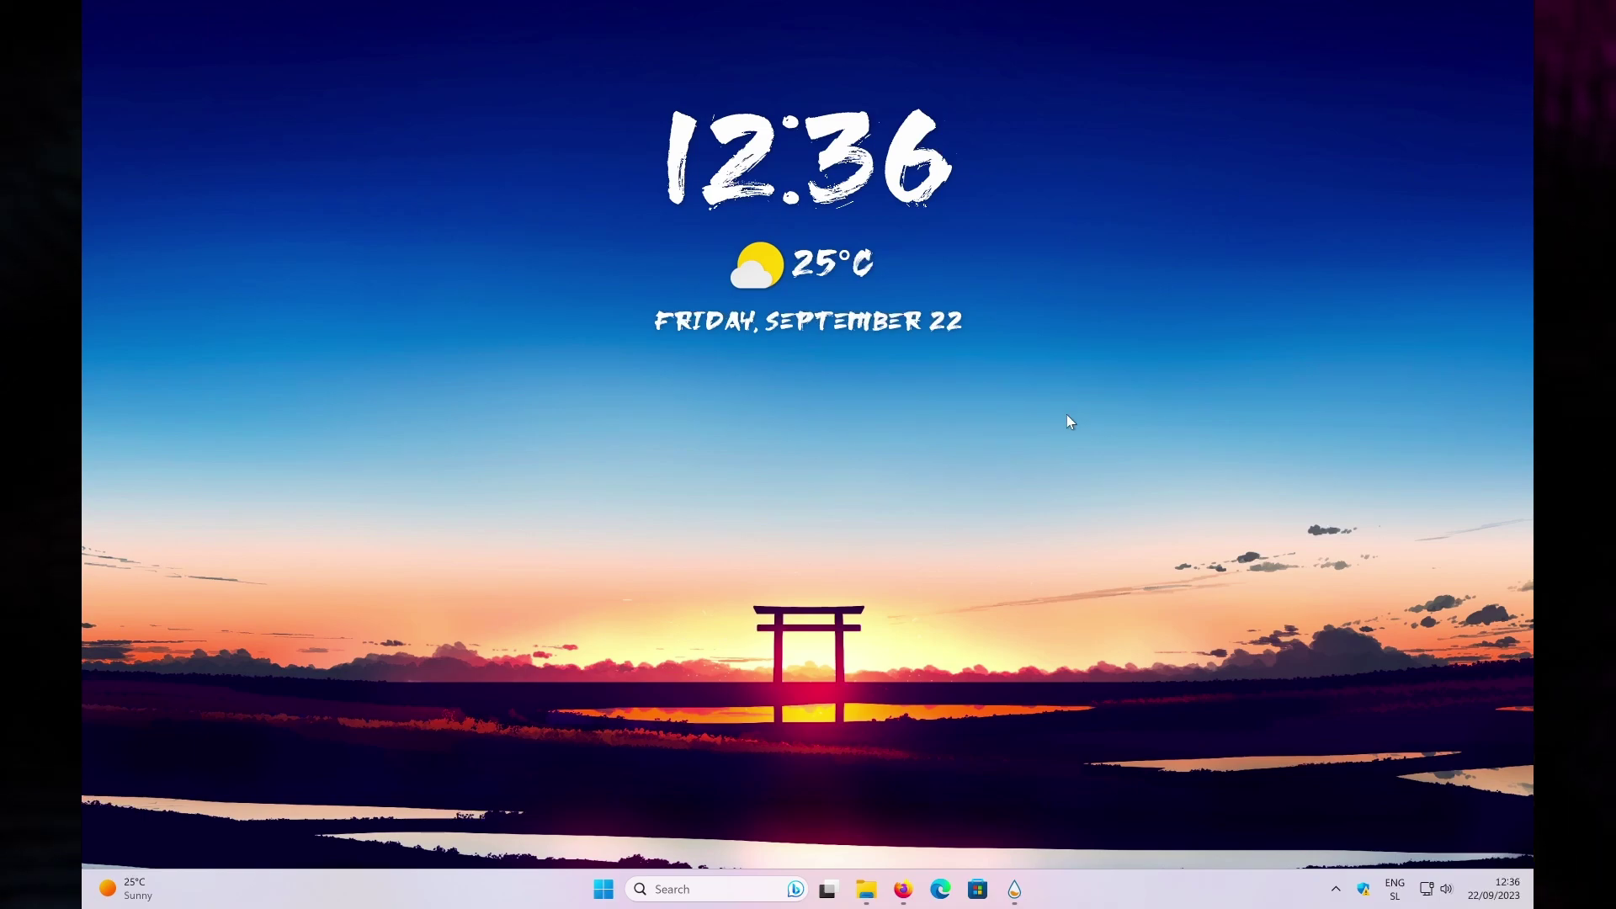
left_click(1014, 889)
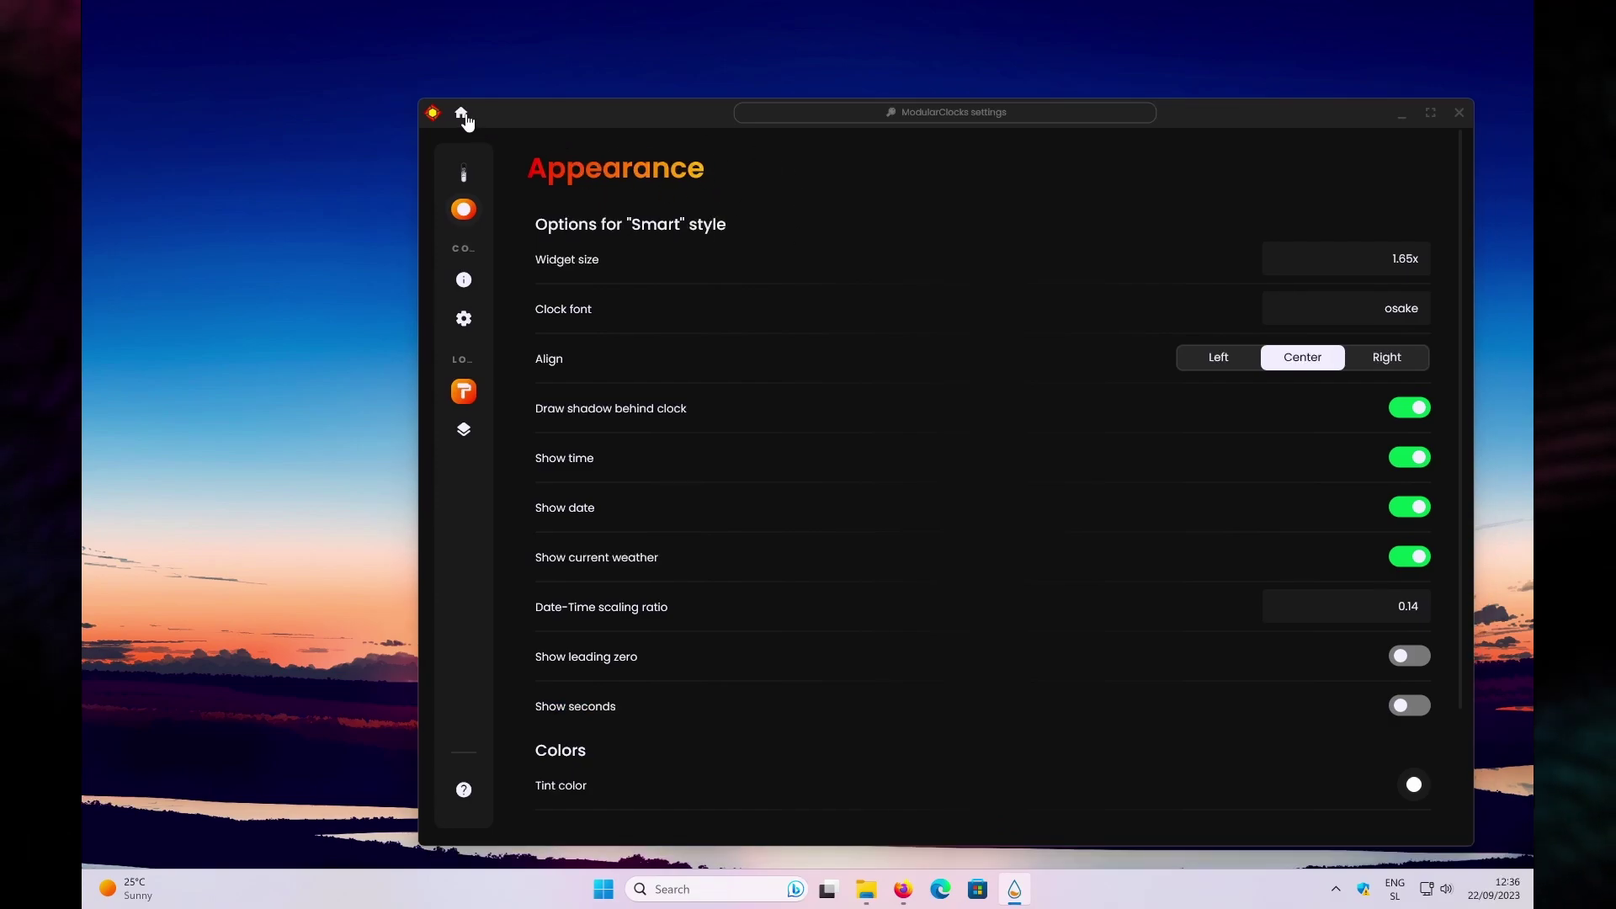
Install ModularPlayers from the JaxCore library, activate it, and open its General page.
left_click(461, 114)
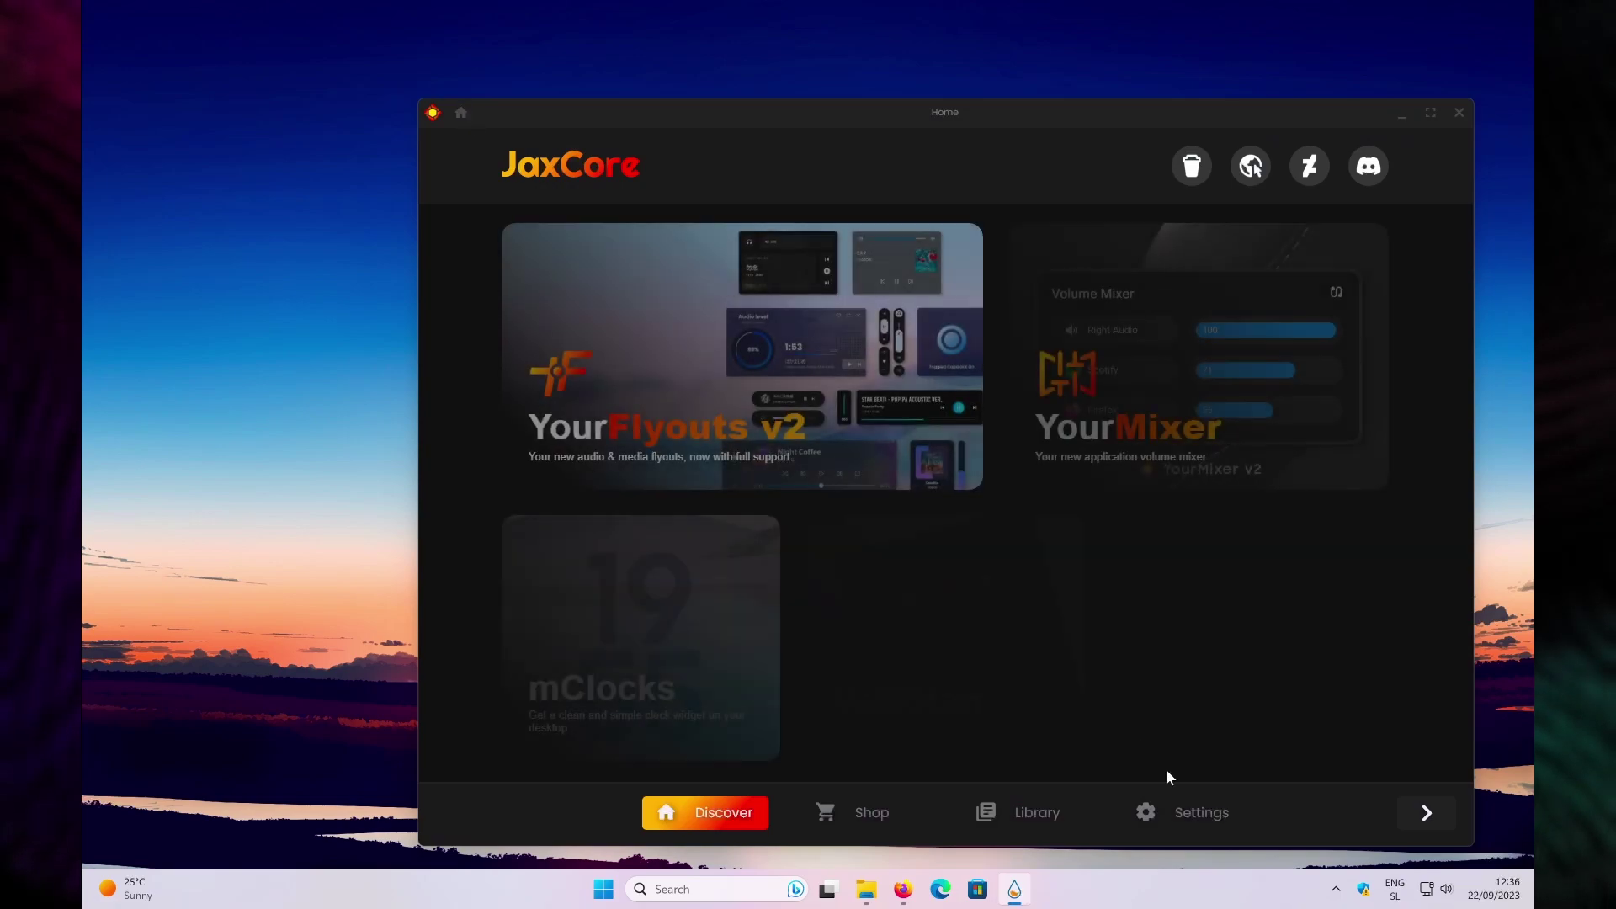
left_click(1050, 816)
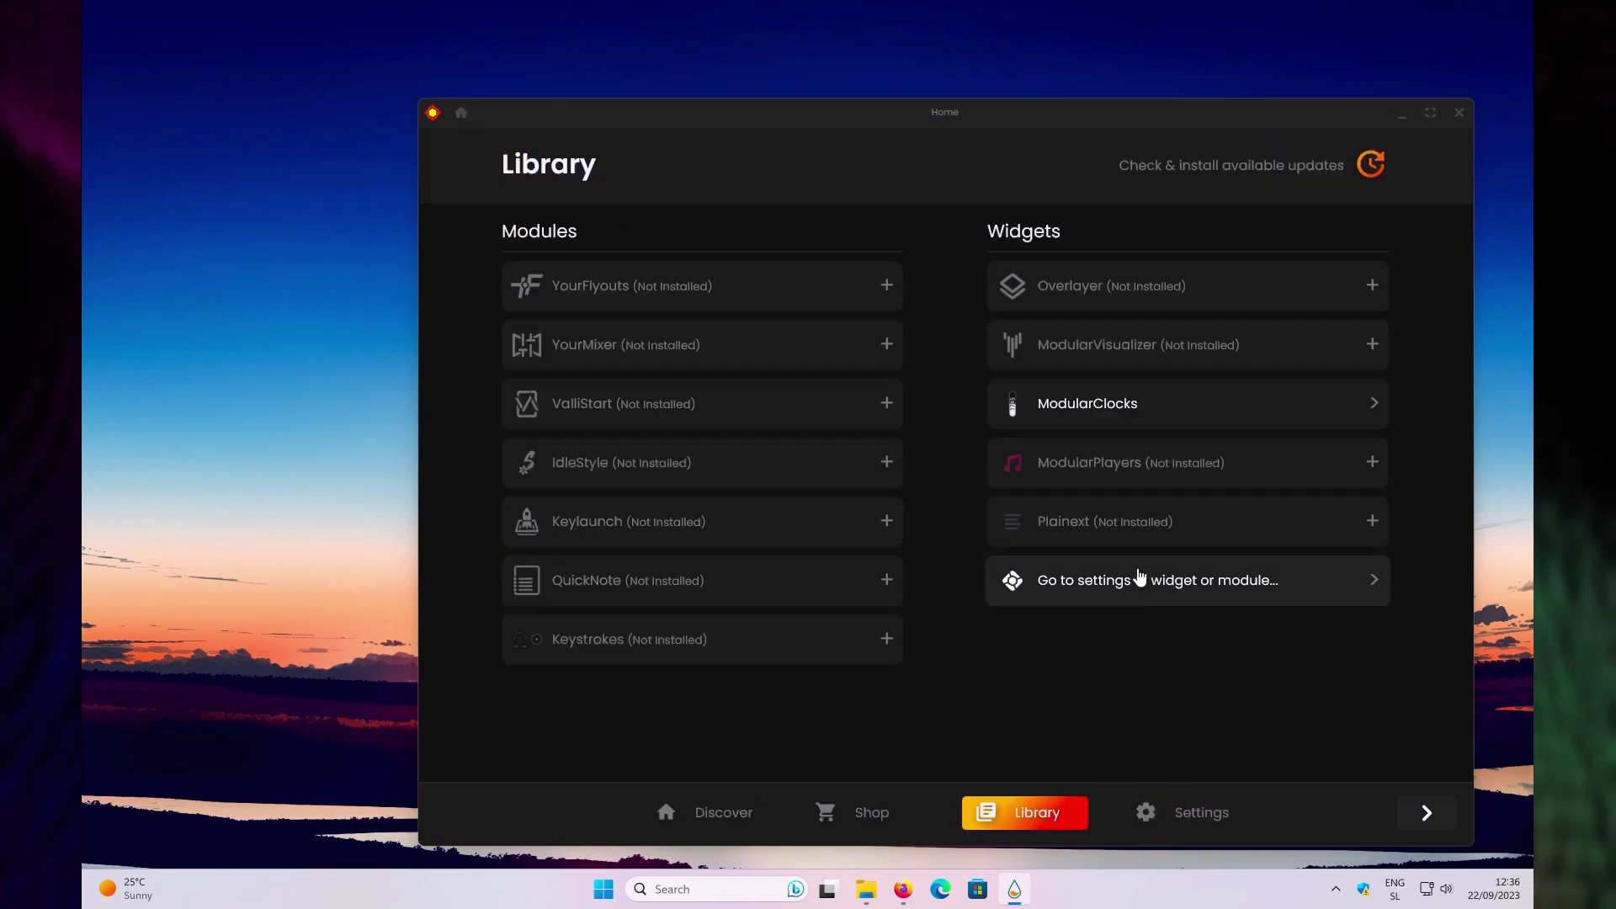
left_click(1146, 469)
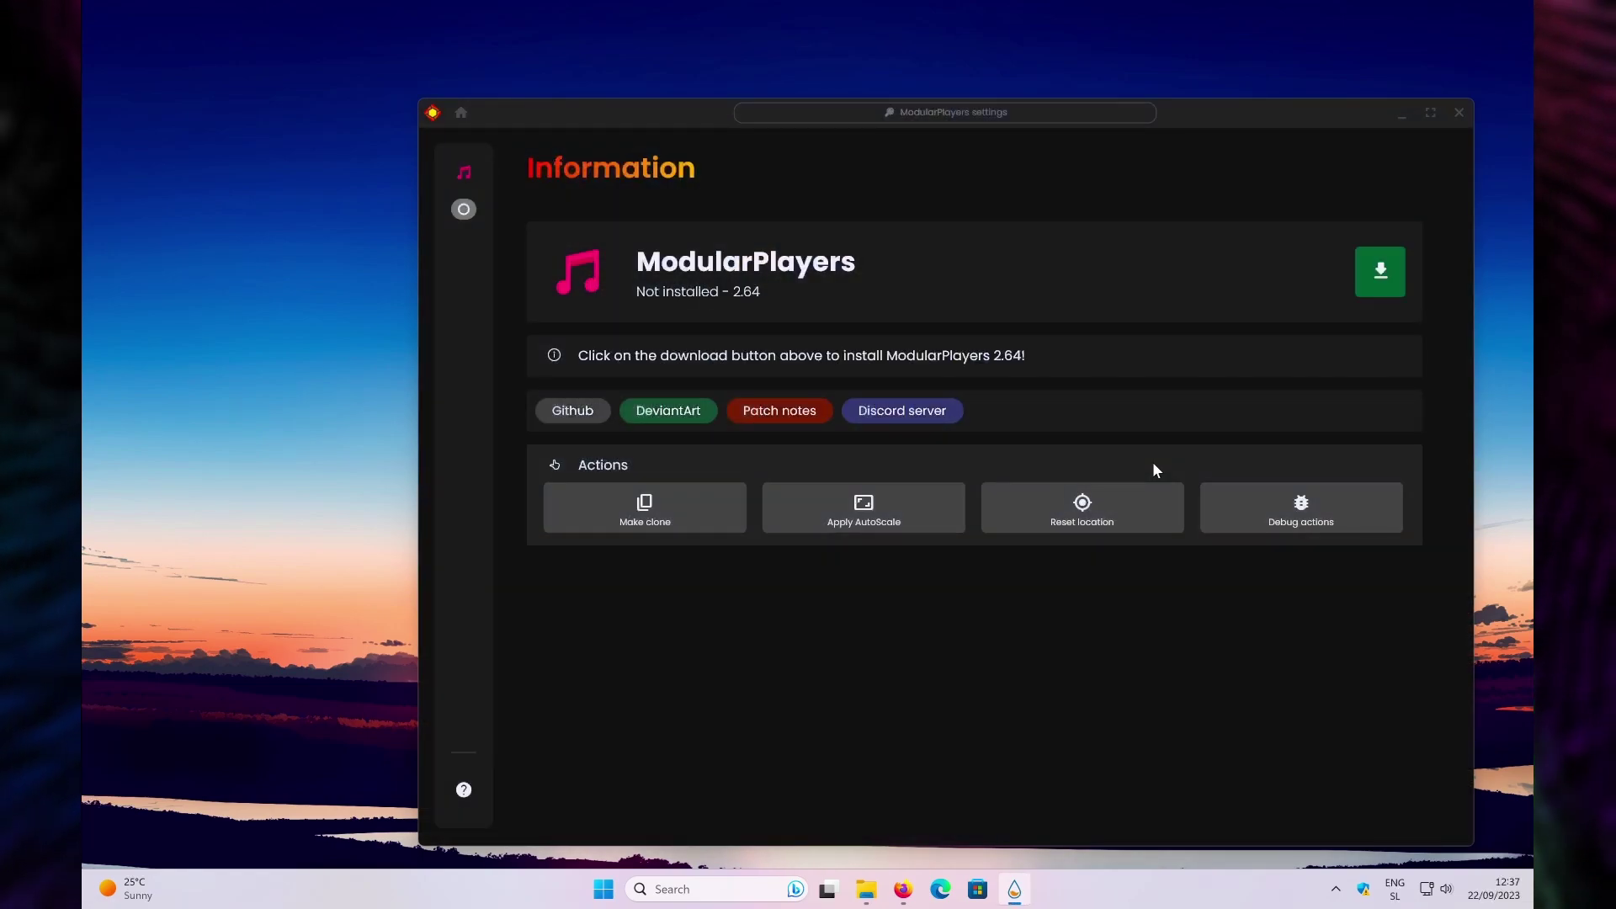
left_click(1369, 265)
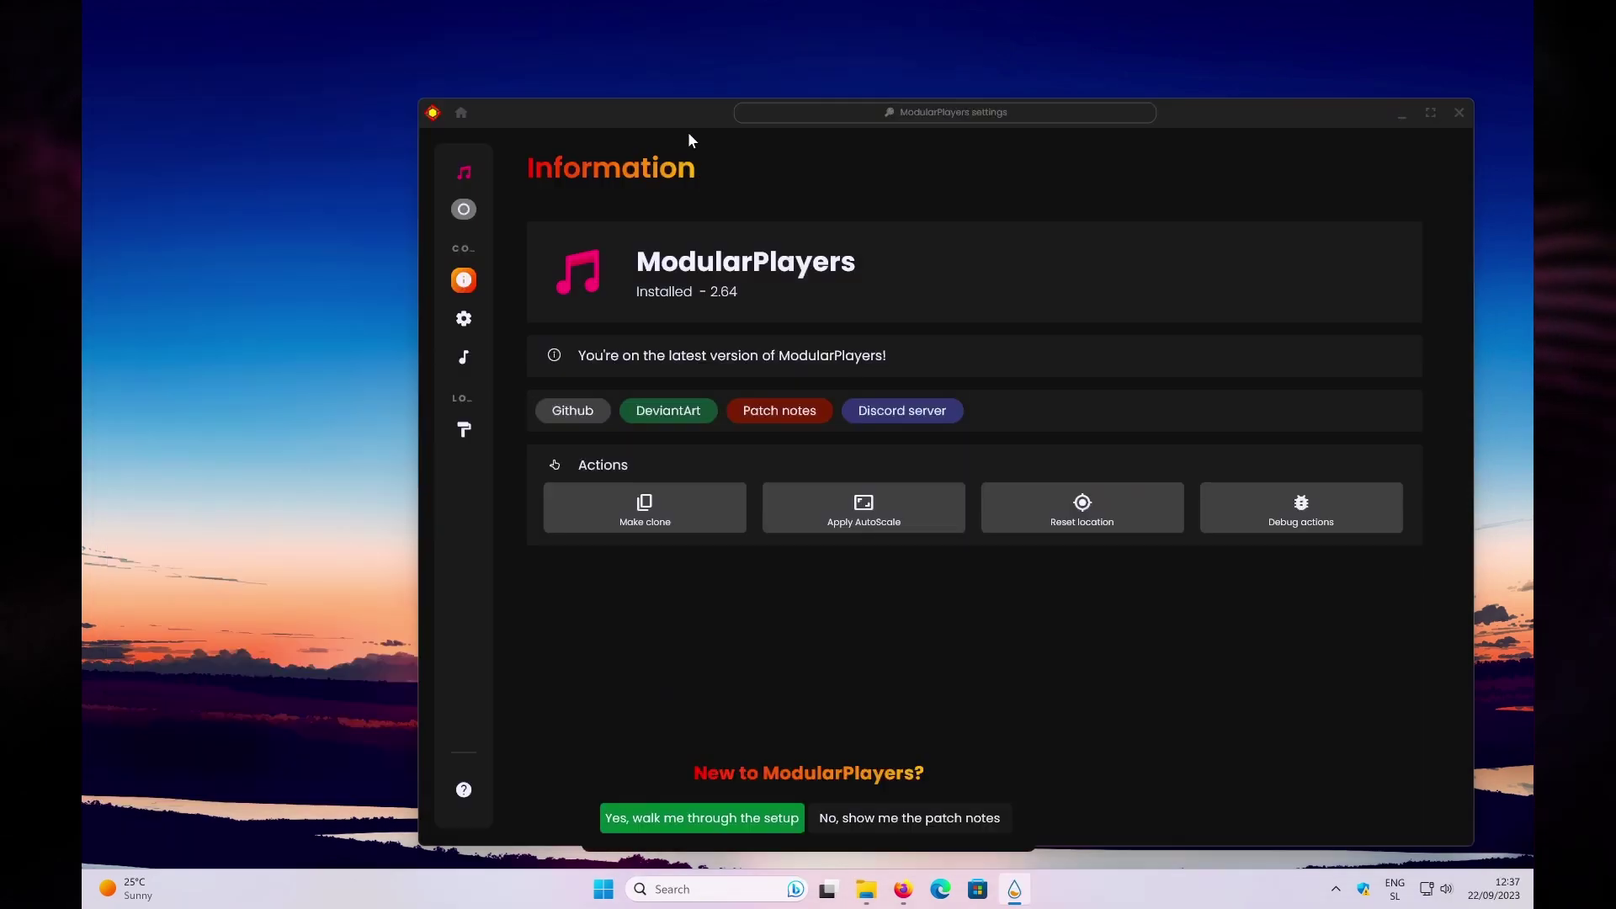
mouse_move(495, 211)
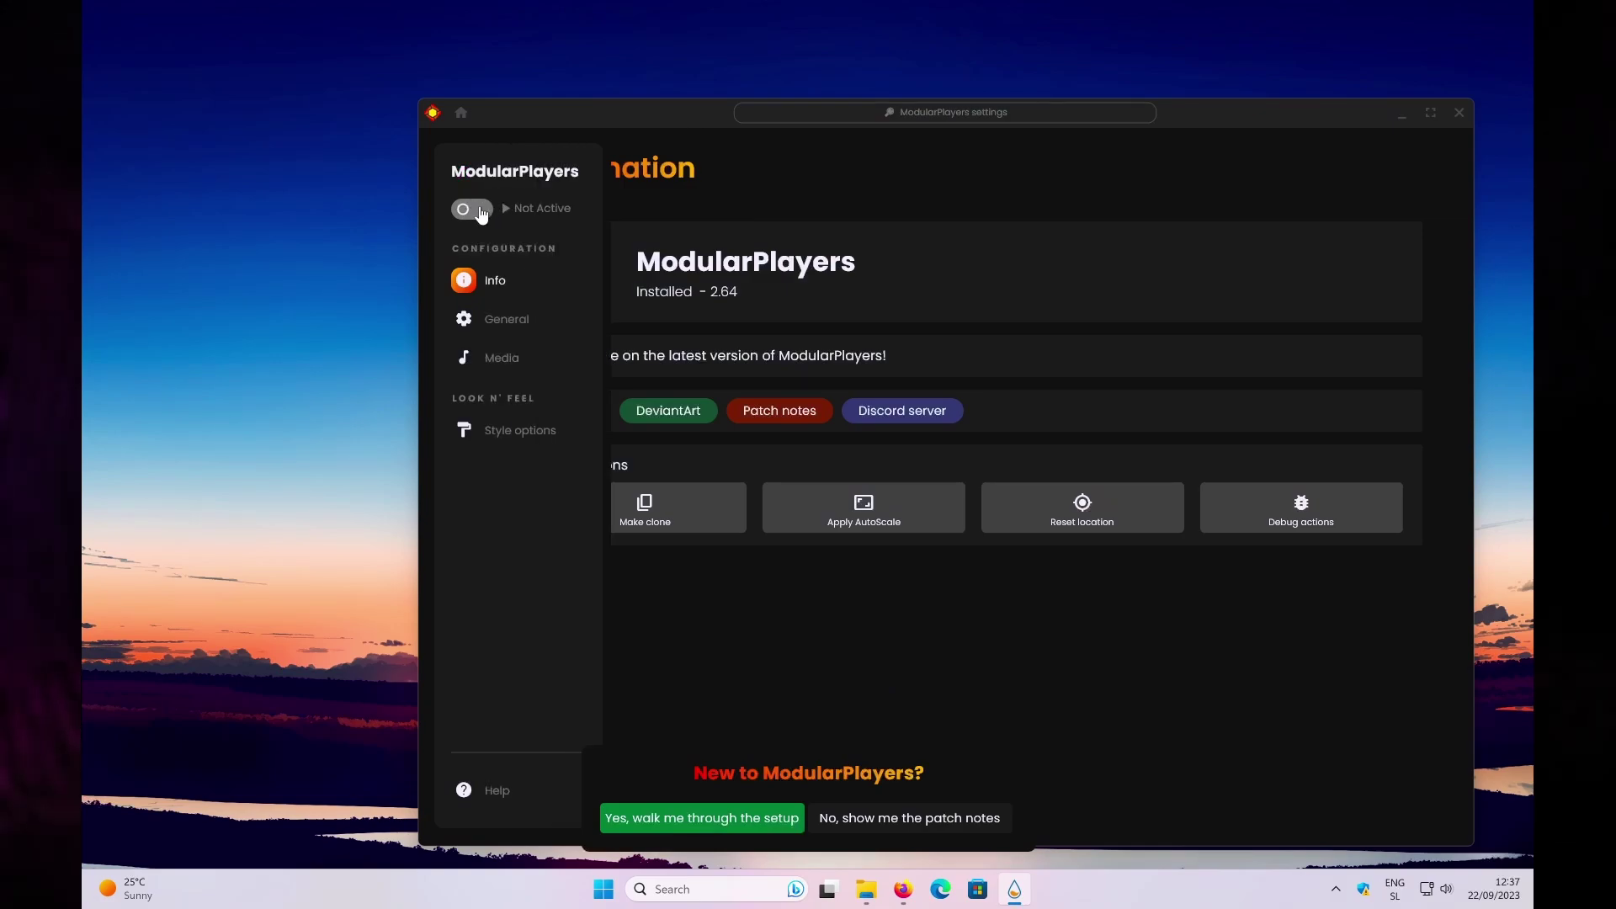
left_click(473, 210)
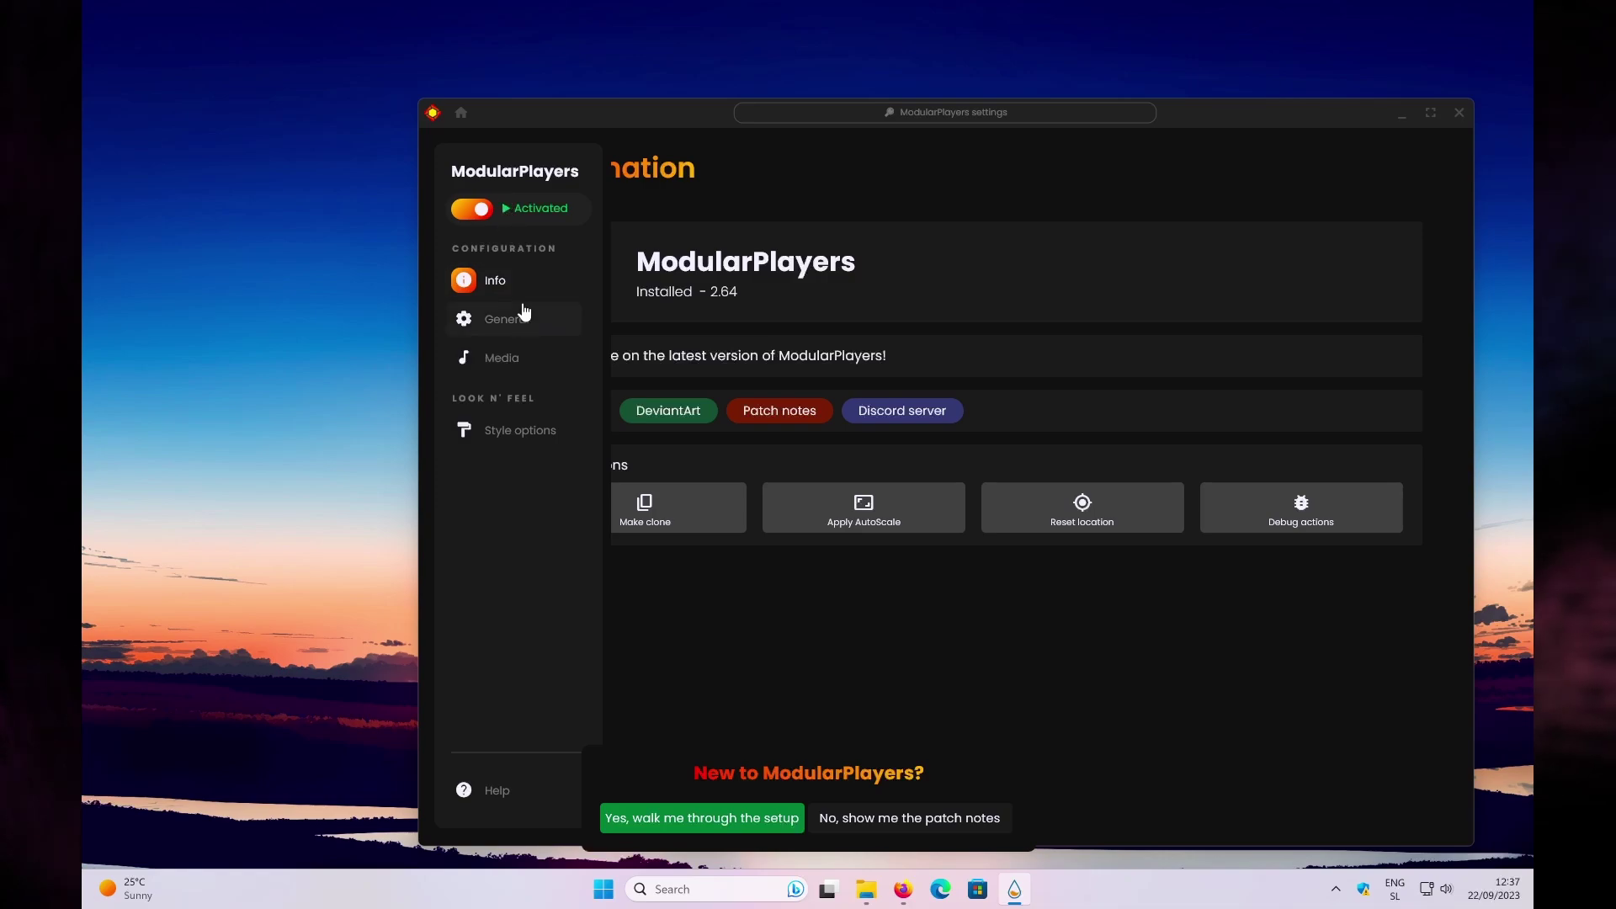
left_click(522, 325)
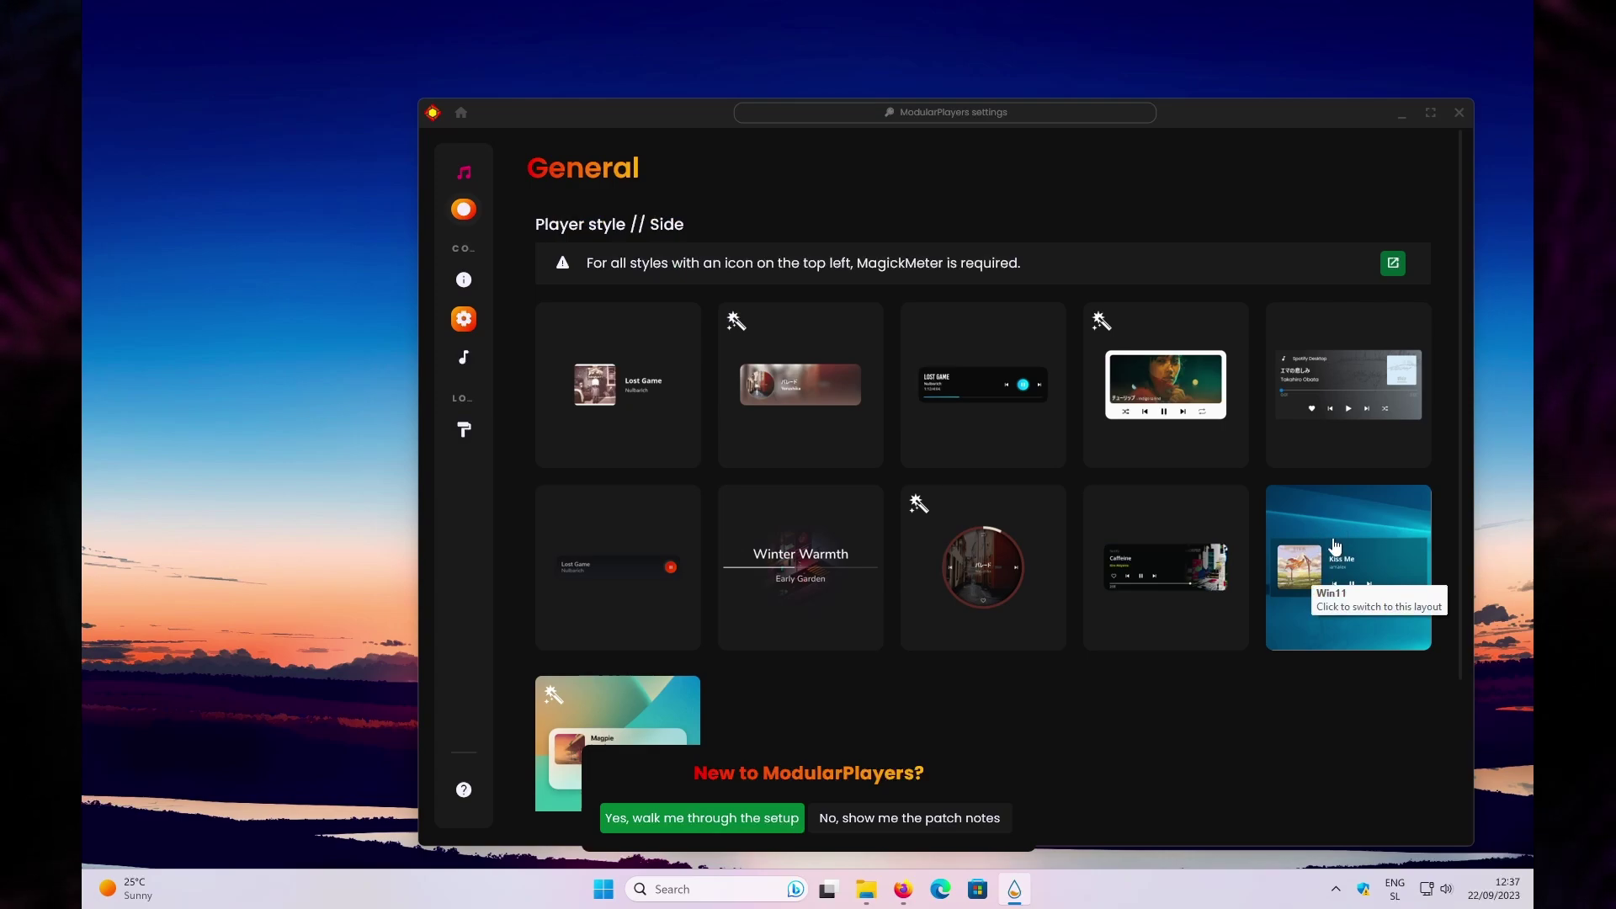
Choose the Win11 player style and set the widget scale to 0.65.
left_click(1335, 546)
mouse_move(471, 362)
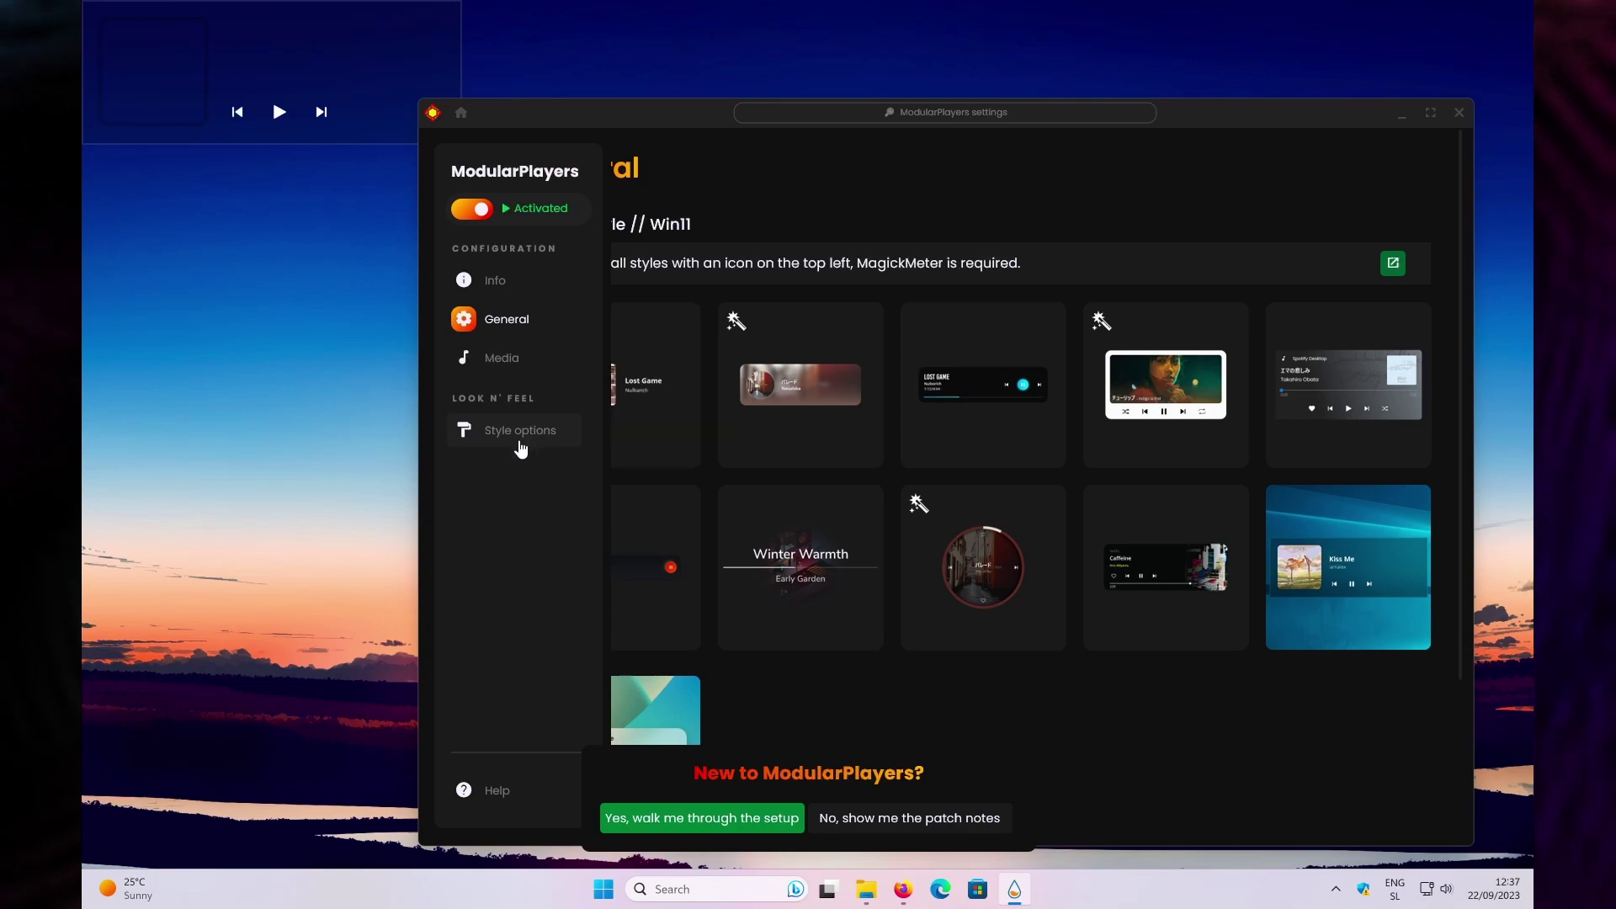
left_click(528, 434)
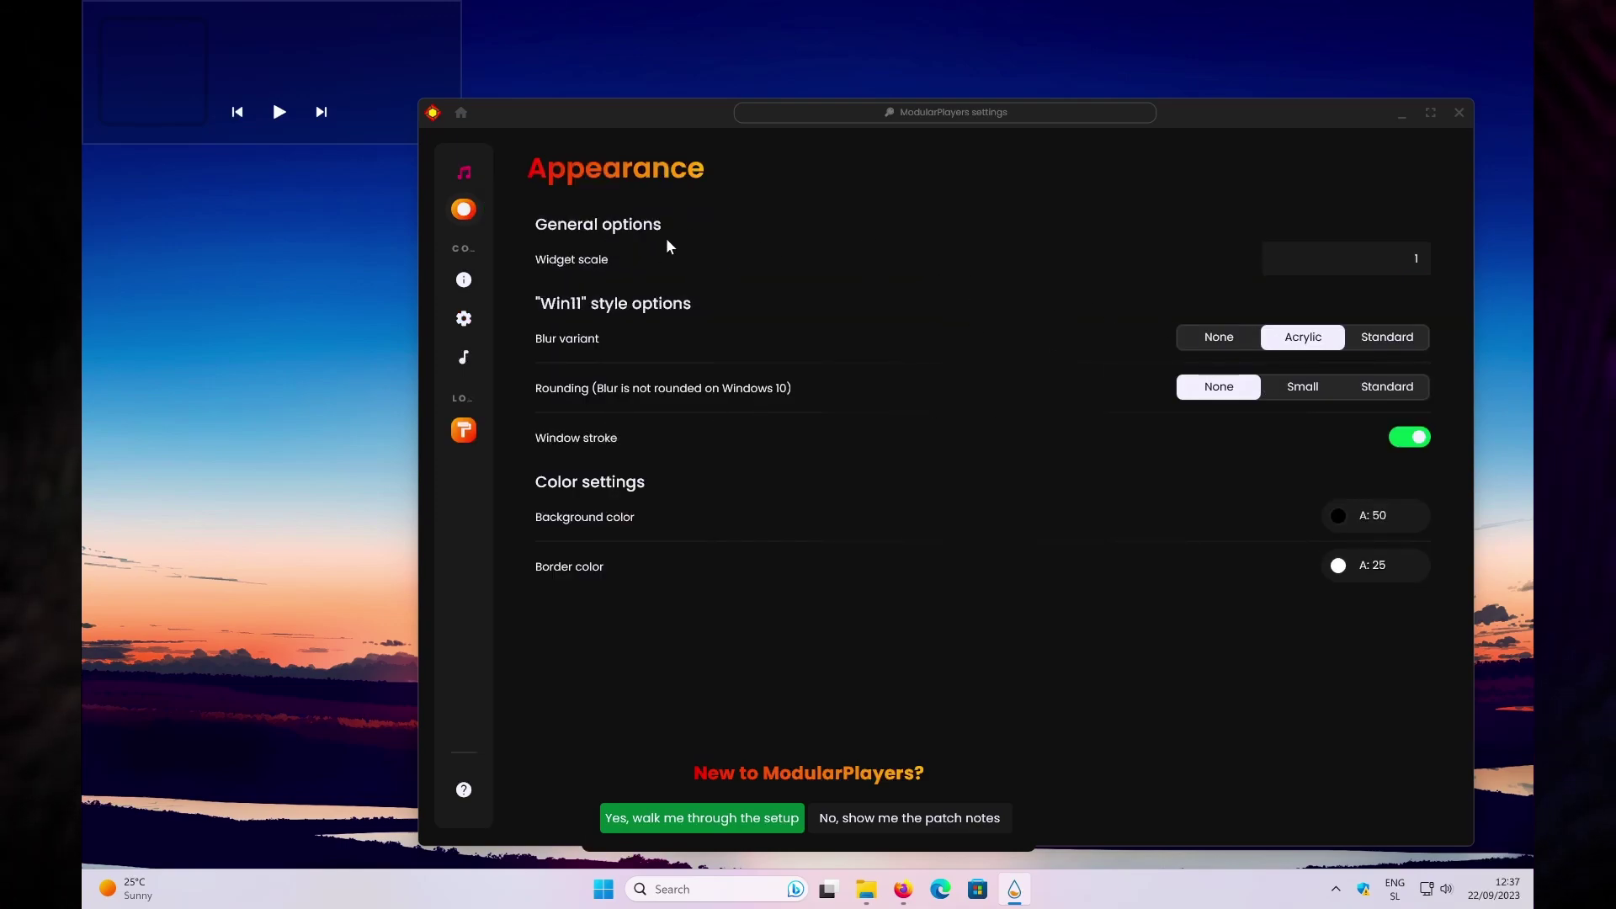
double_click(1414, 257)
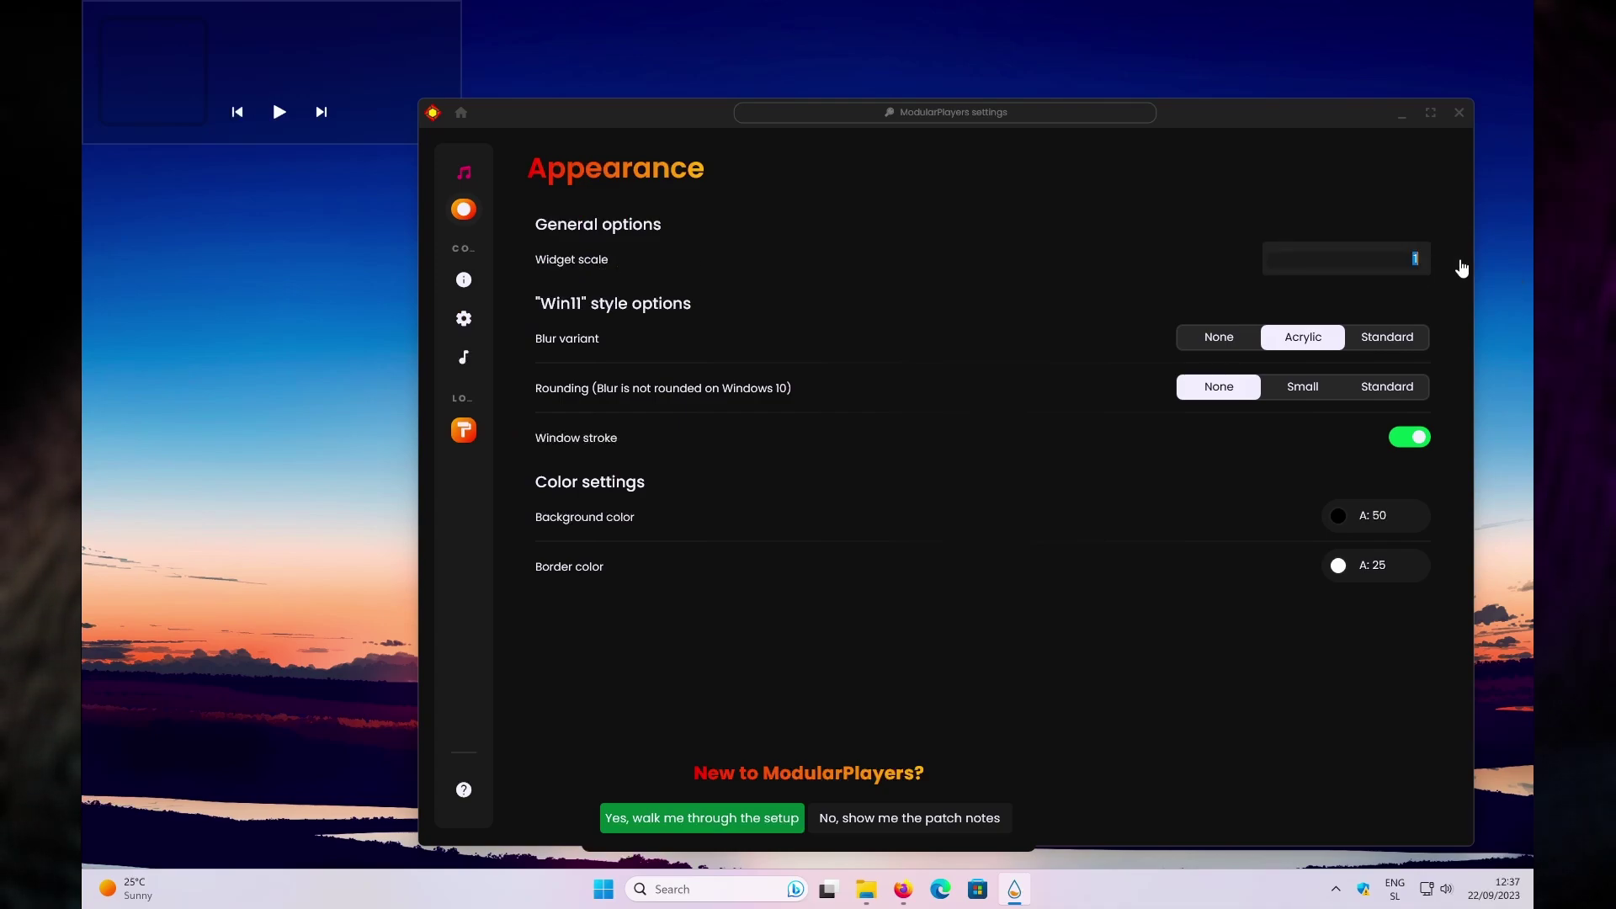
type("0.65")
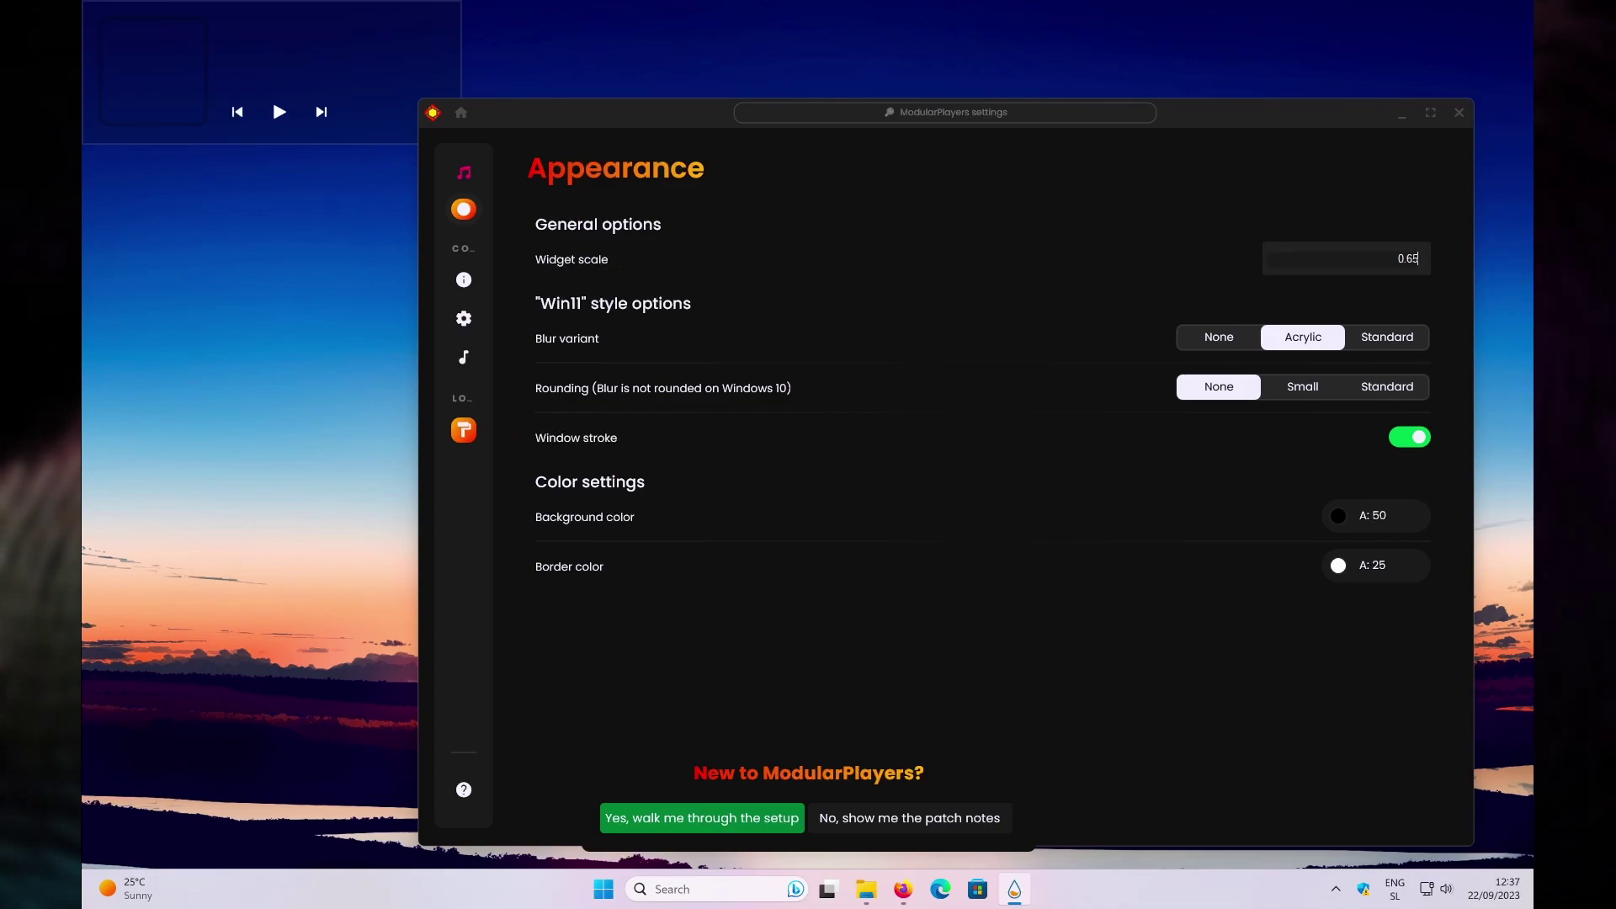
left_click(1463, 266)
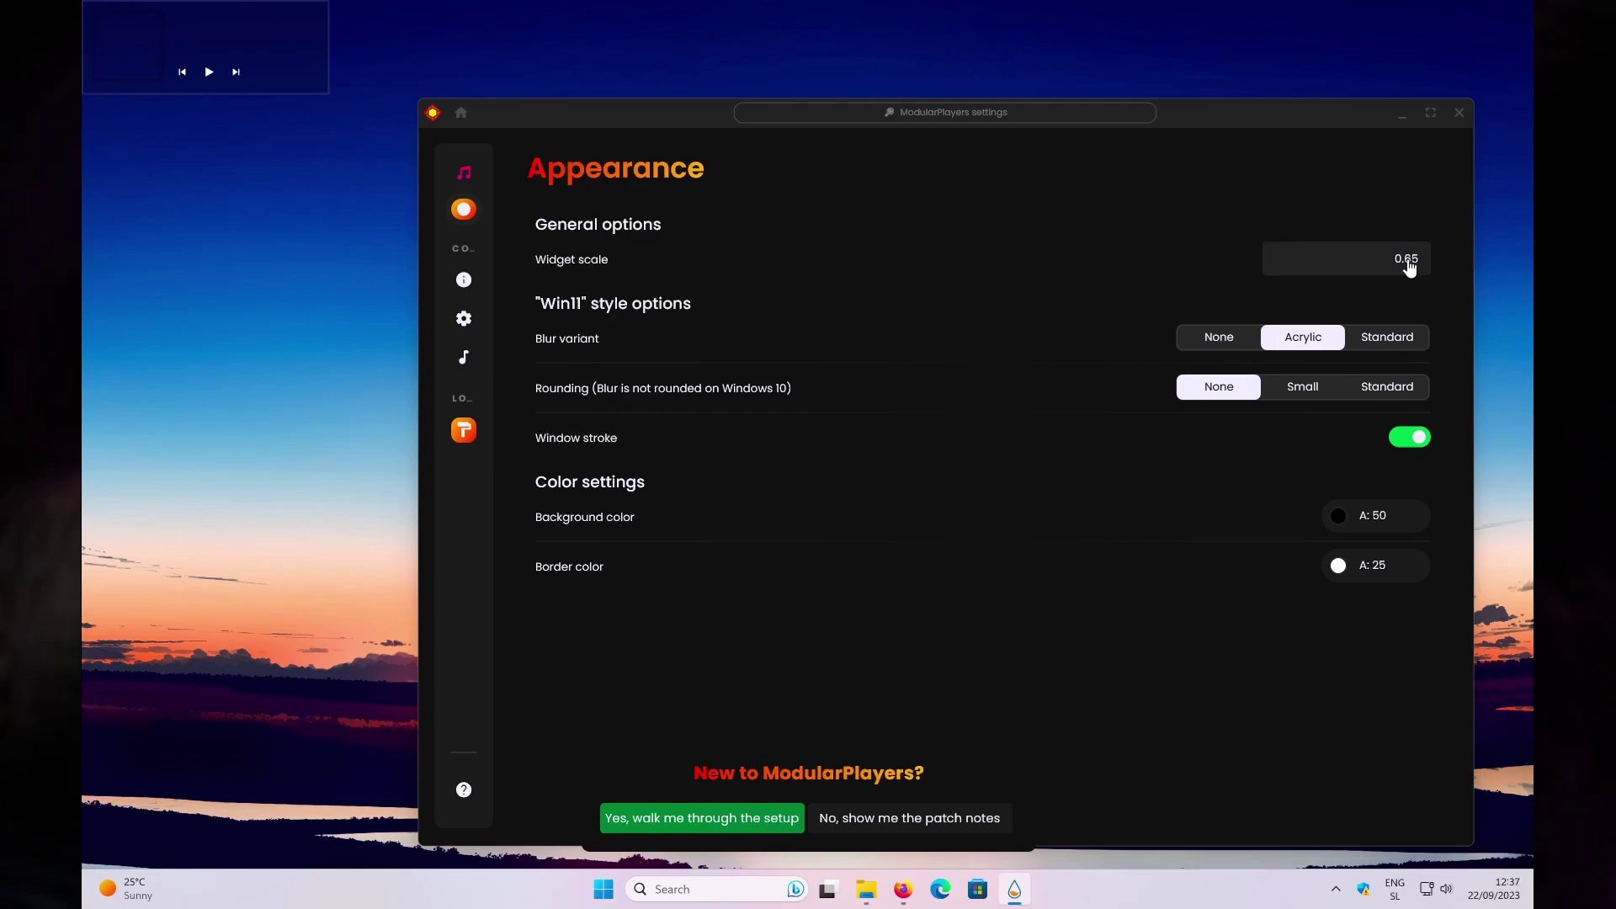
Give the player Standard rounding and a white 255,255,255 background.
left_click(1389, 400)
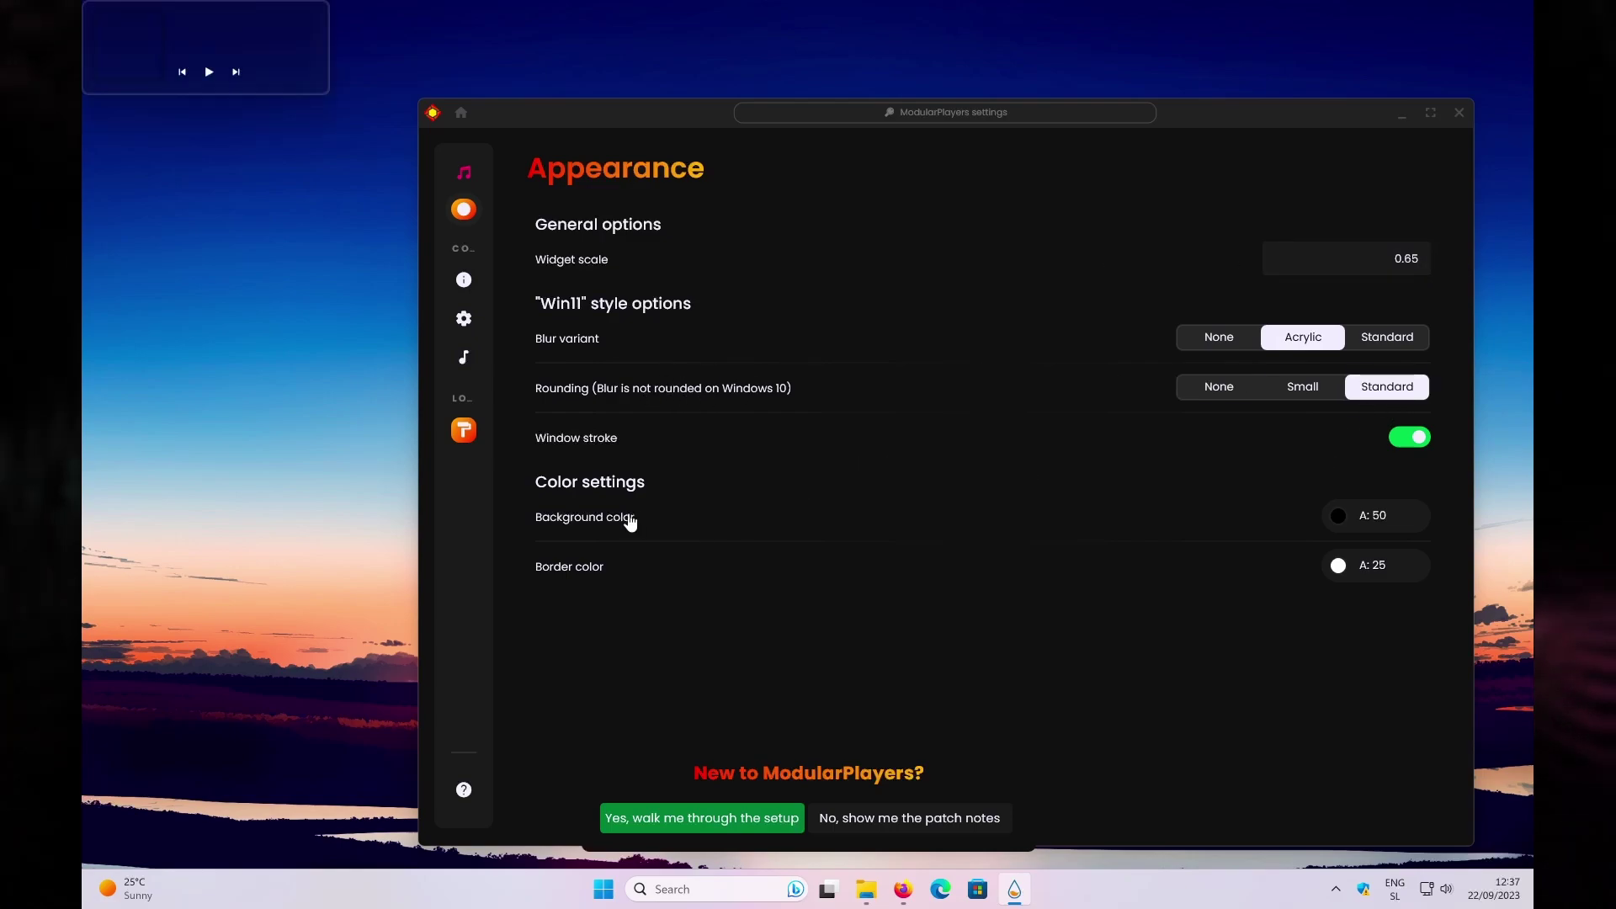
left_click(1377, 509)
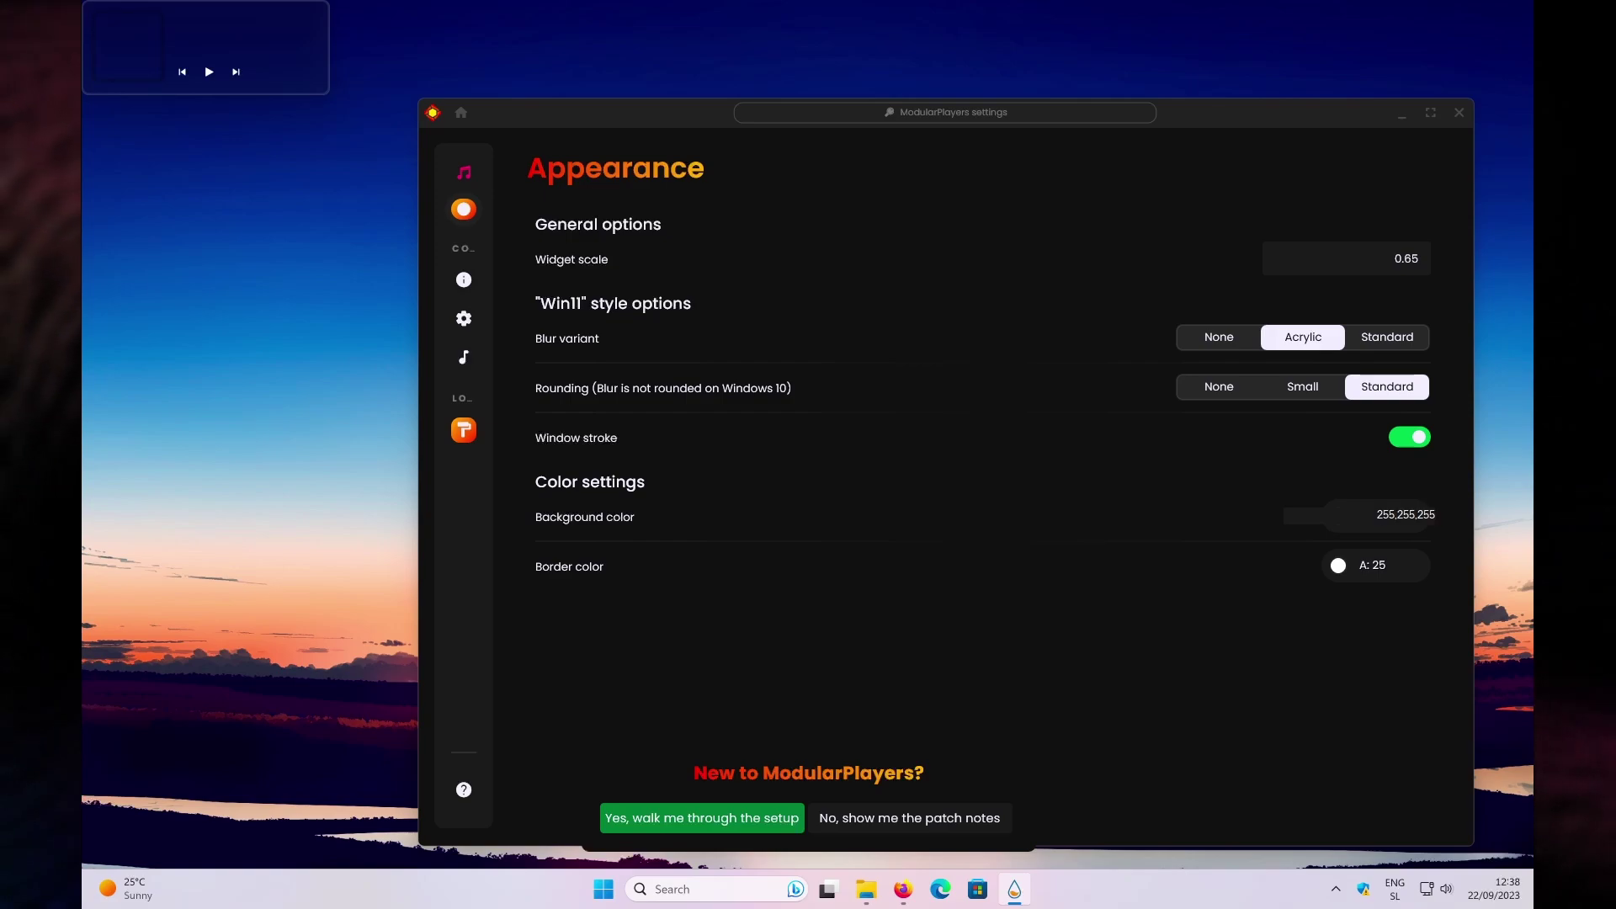
type("255,255,255")
key("Return")
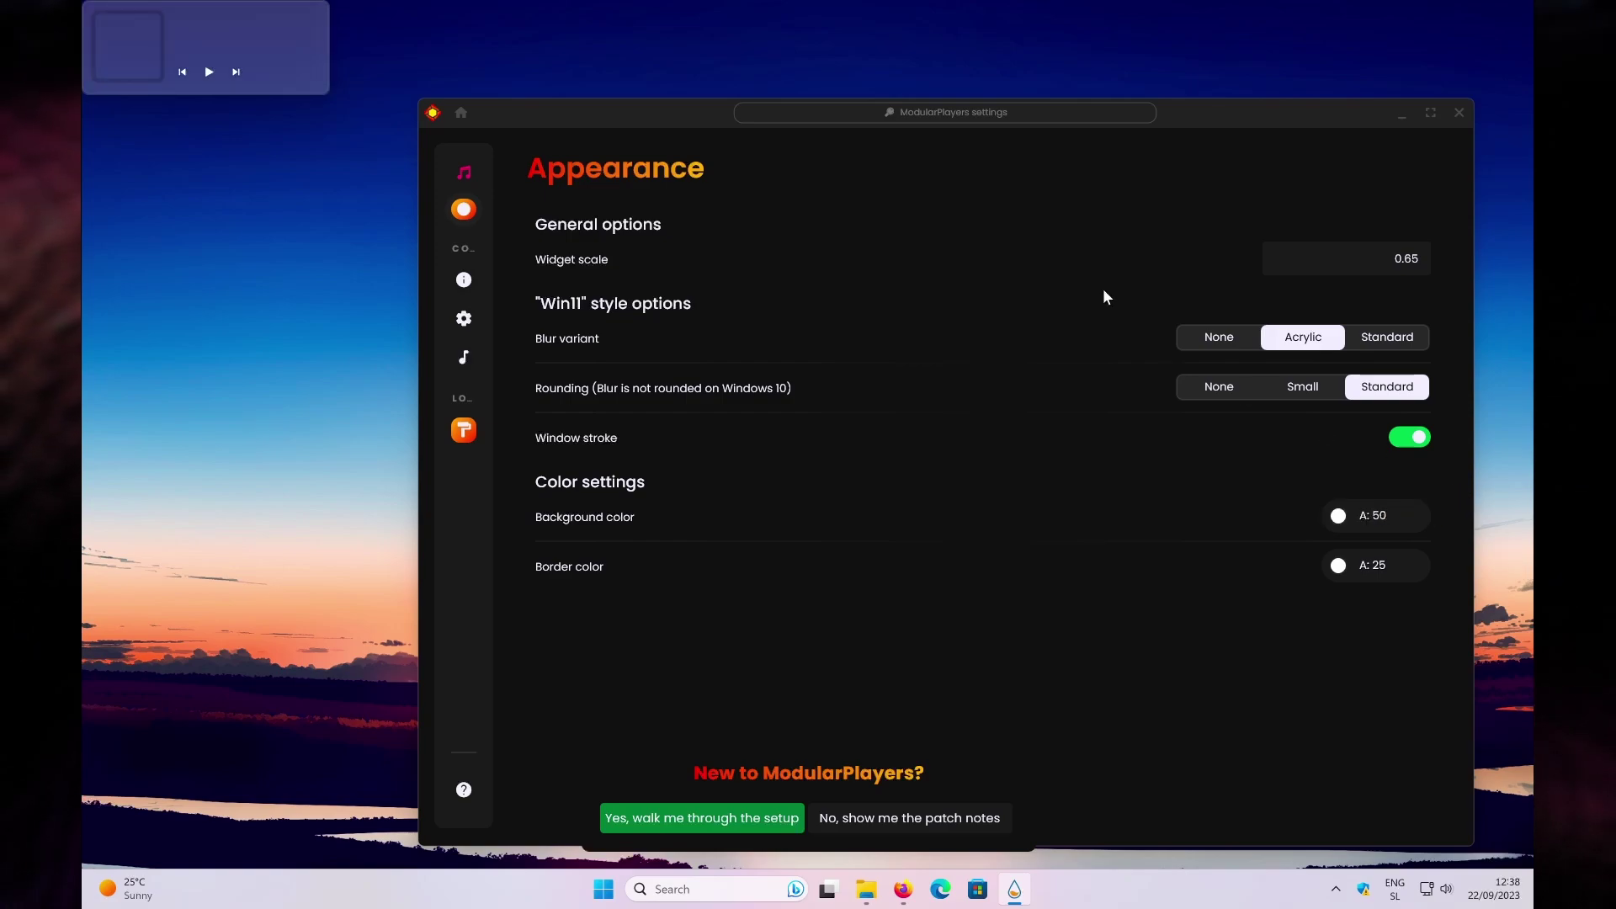
key("alt+F4")
Center the media widget horizontally just below the date and close the ModularPlayers setup and settings windows.
right_click(304, 39)
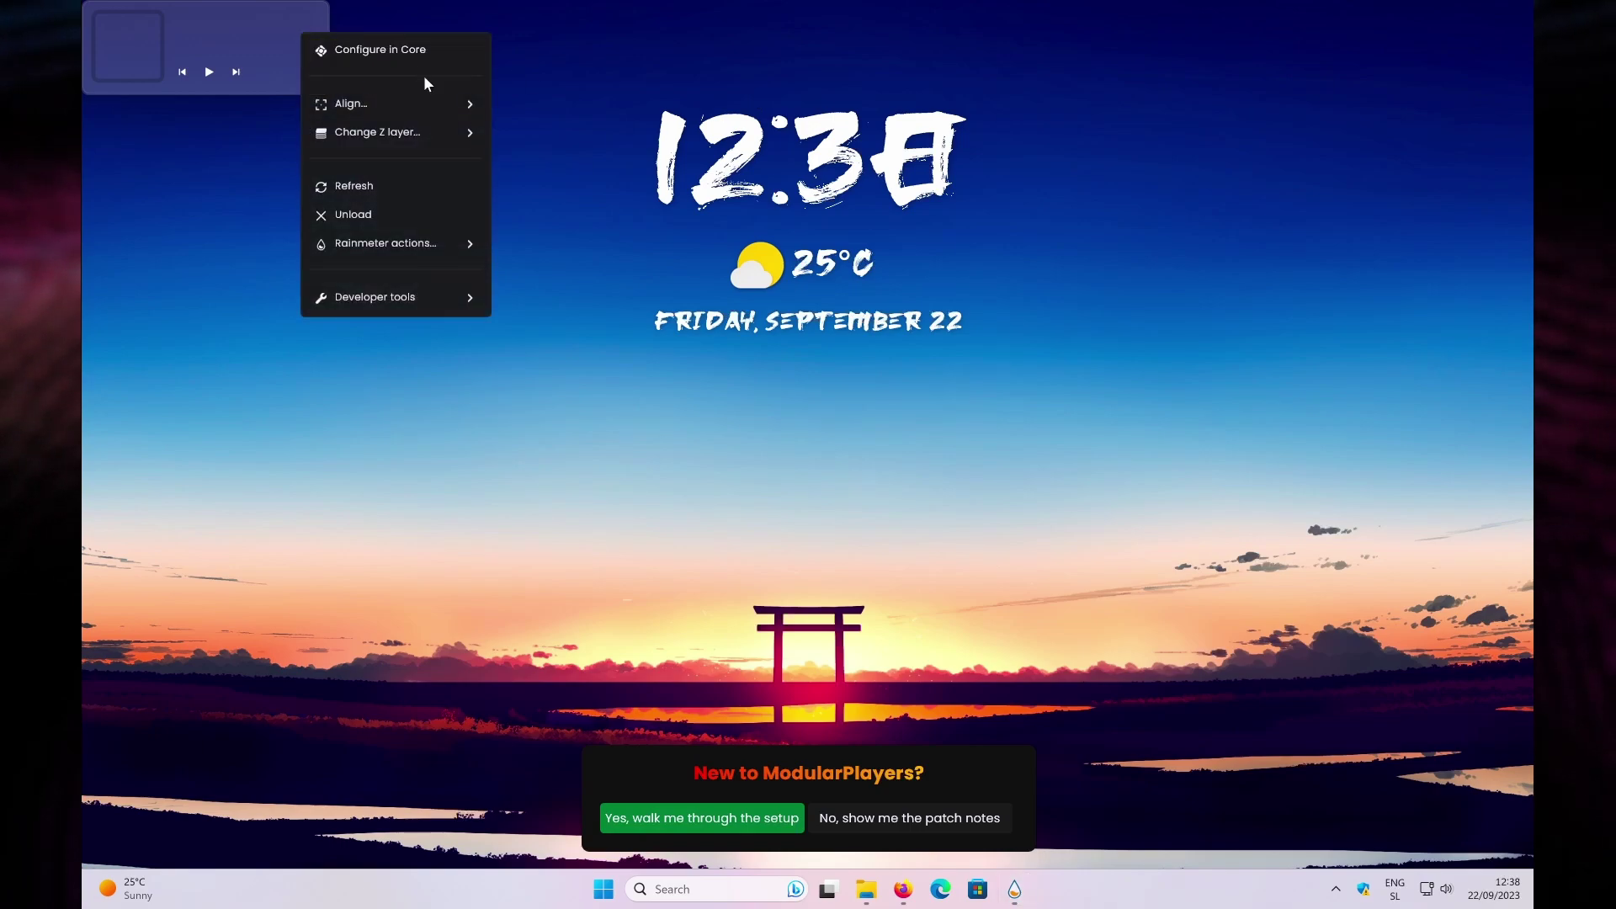
mouse_move(409, 112)
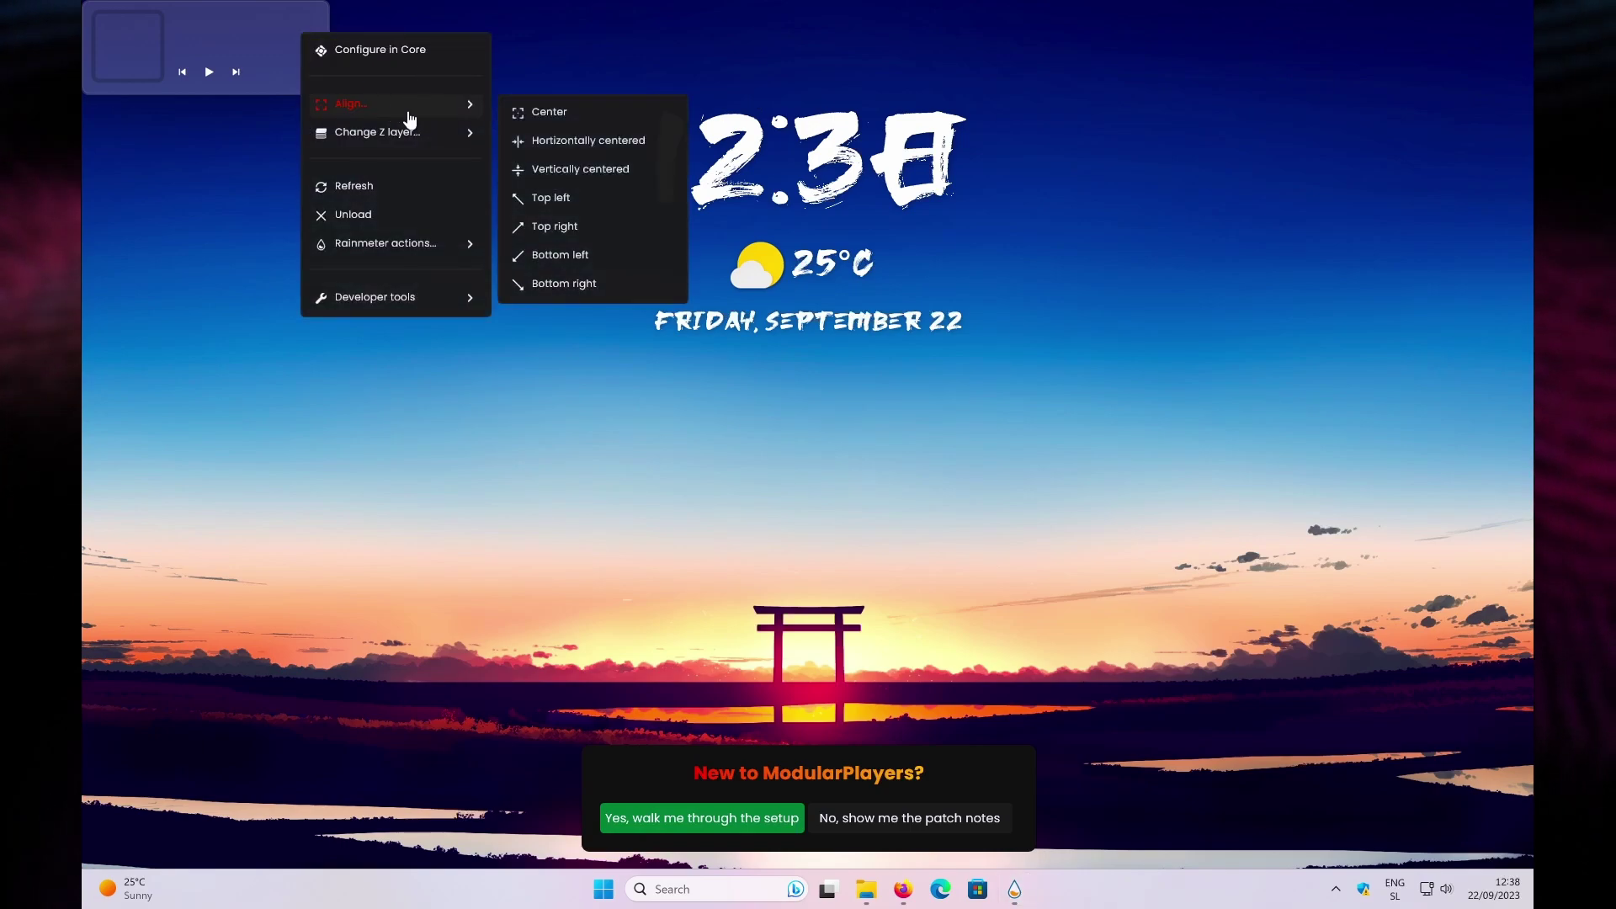
left_click(559, 144)
left_click_drag(860, 41, 850, 386)
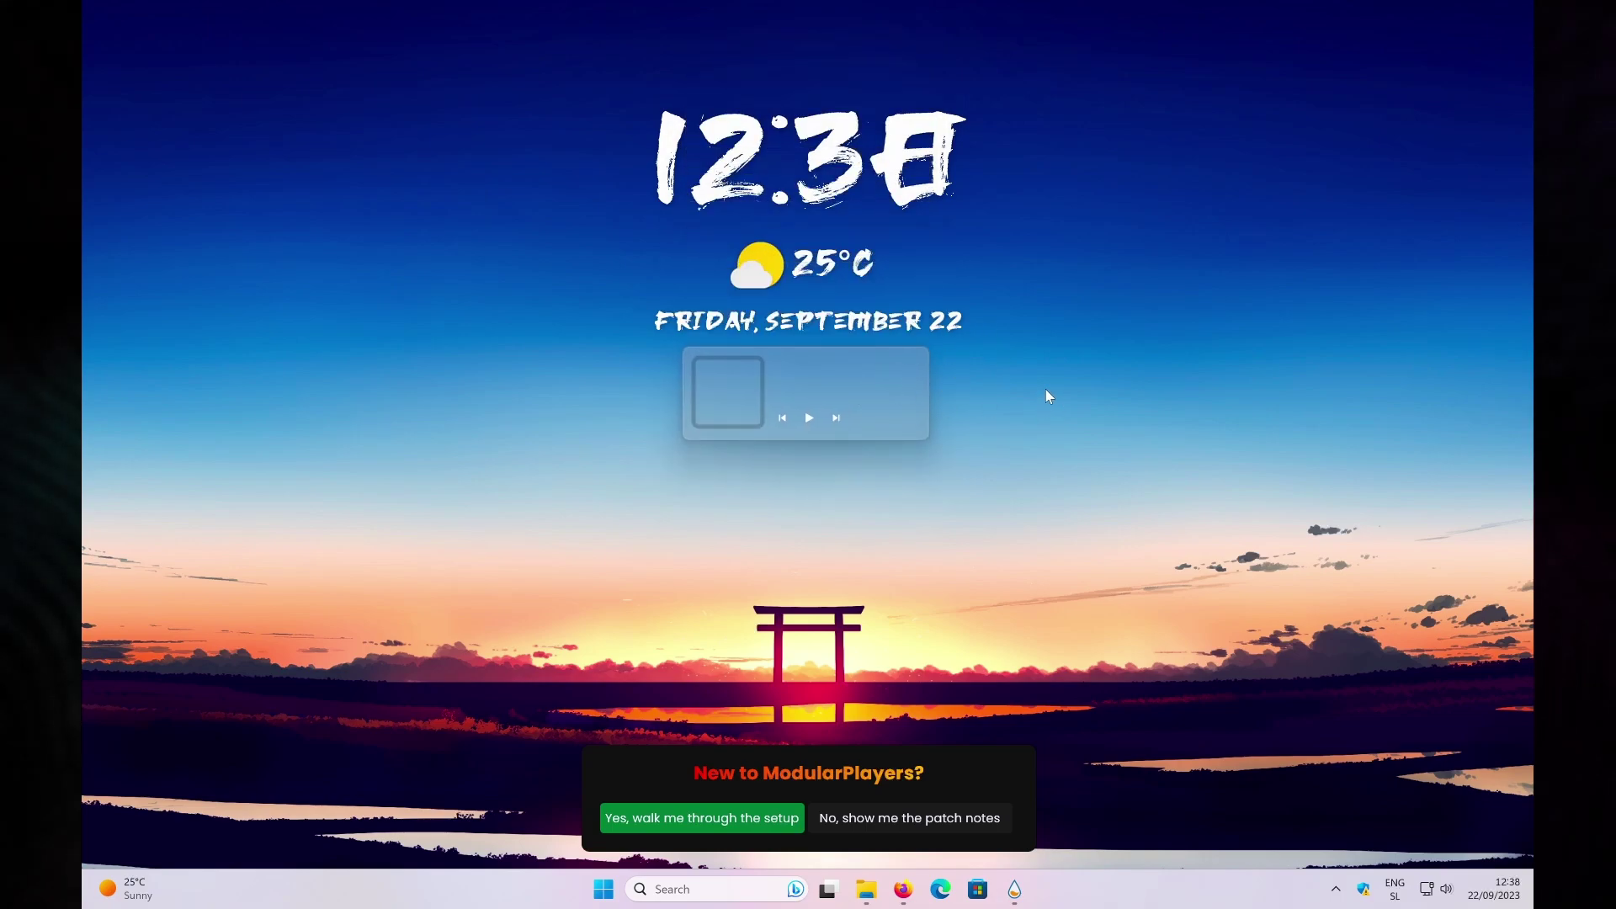
left_click(701, 821)
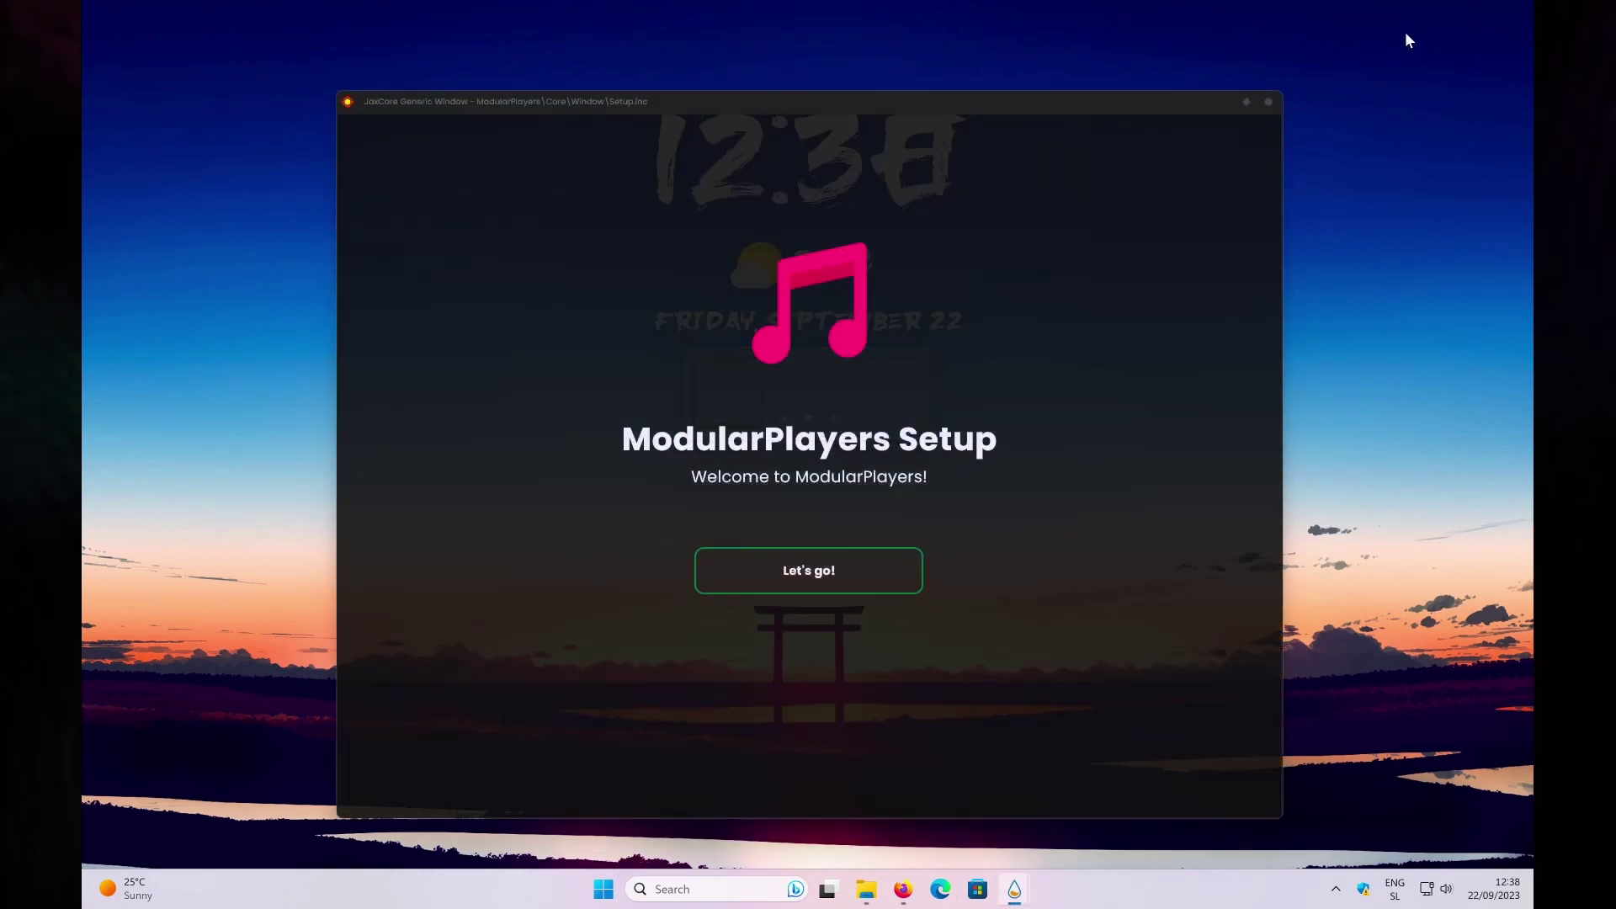
left_click(1269, 104)
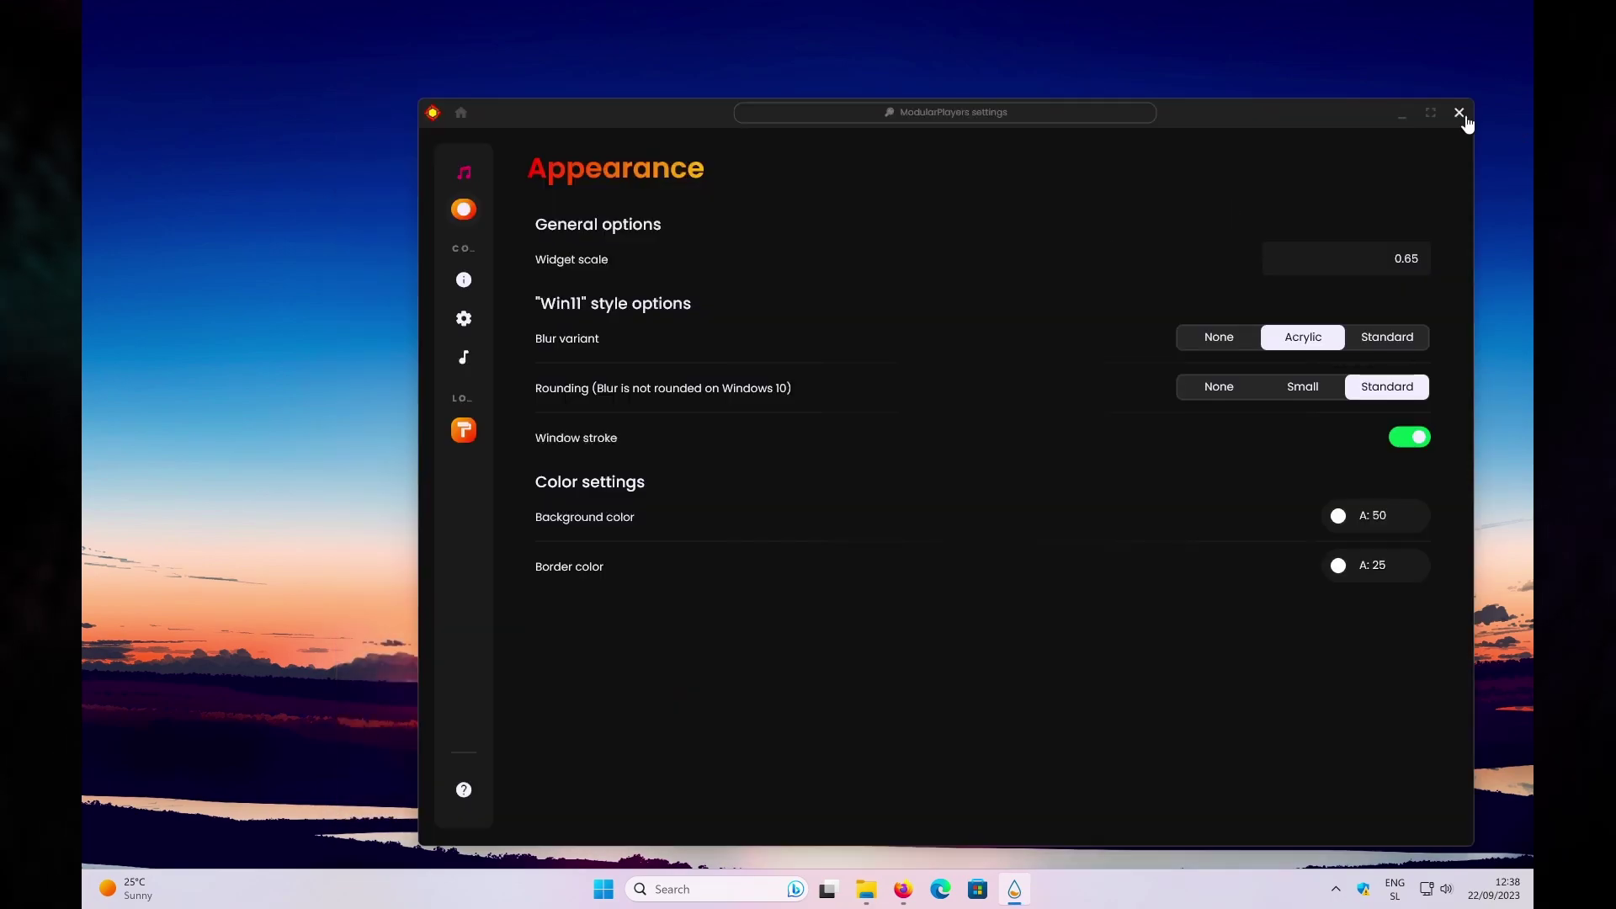
left_click(1460, 114)
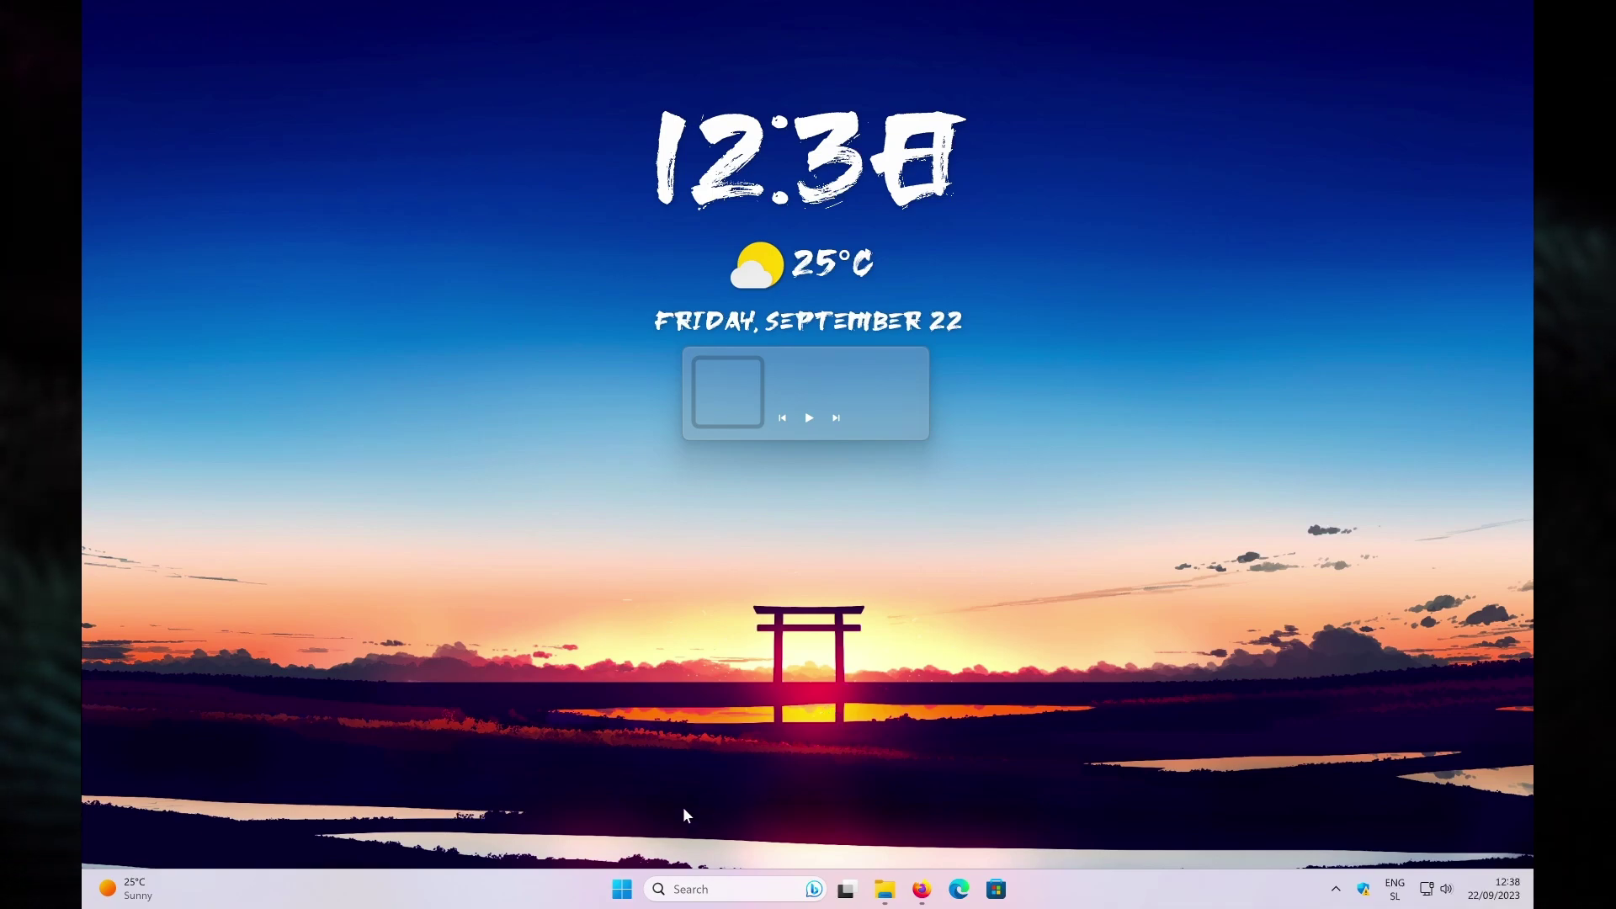
Set Windows colour mode to Dark under Personalization > Colors and close Settings.
left_click(622, 889)
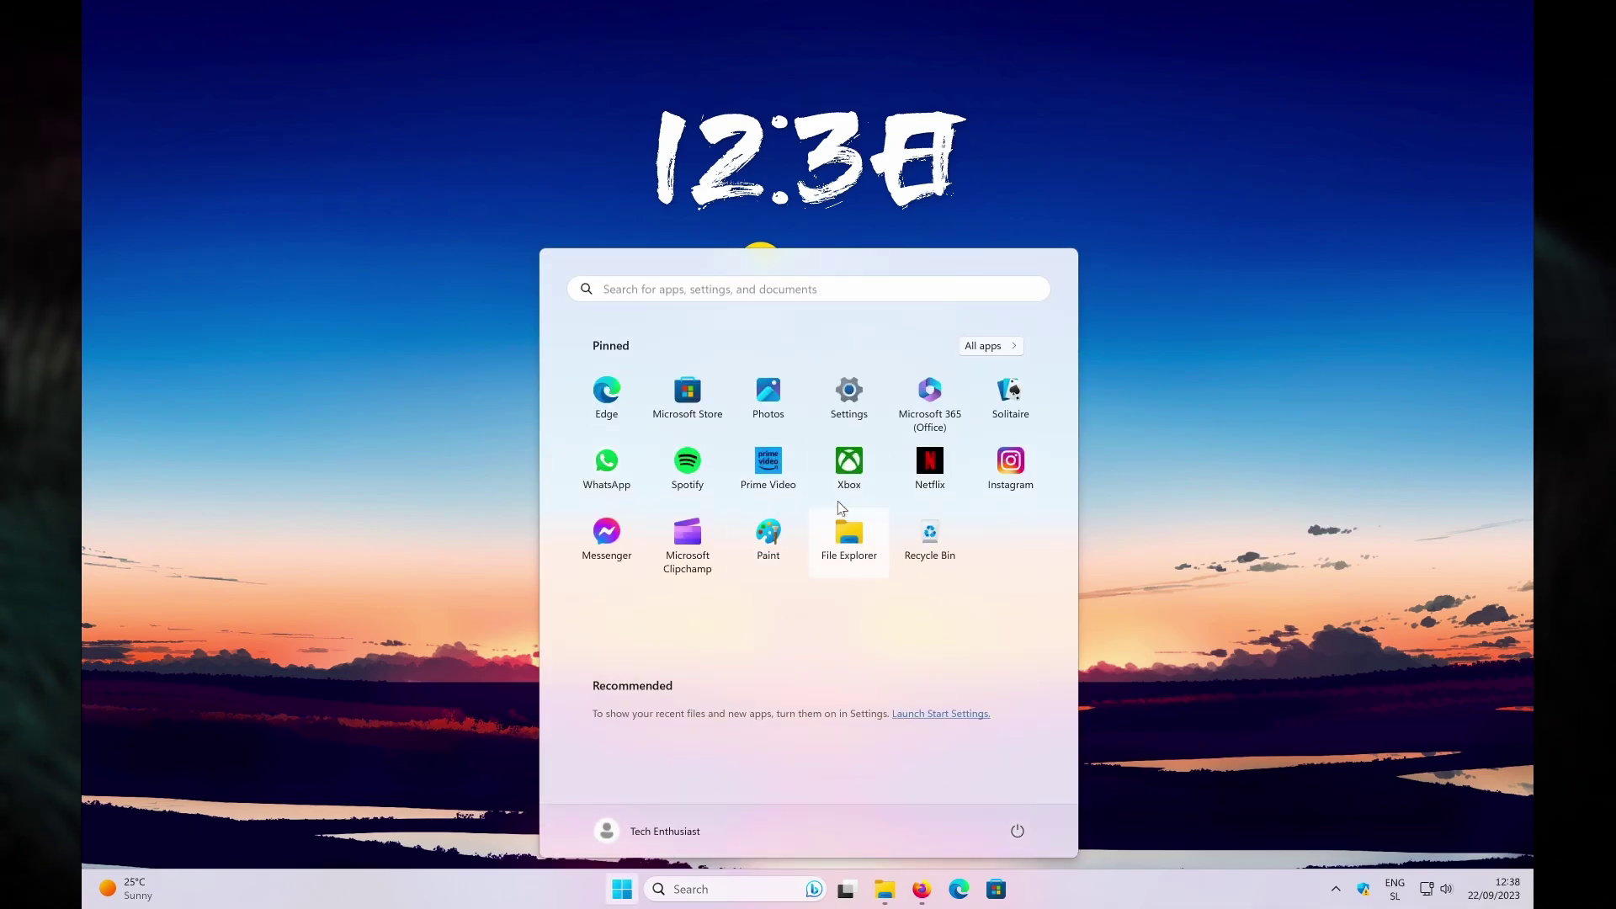
left_click(849, 390)
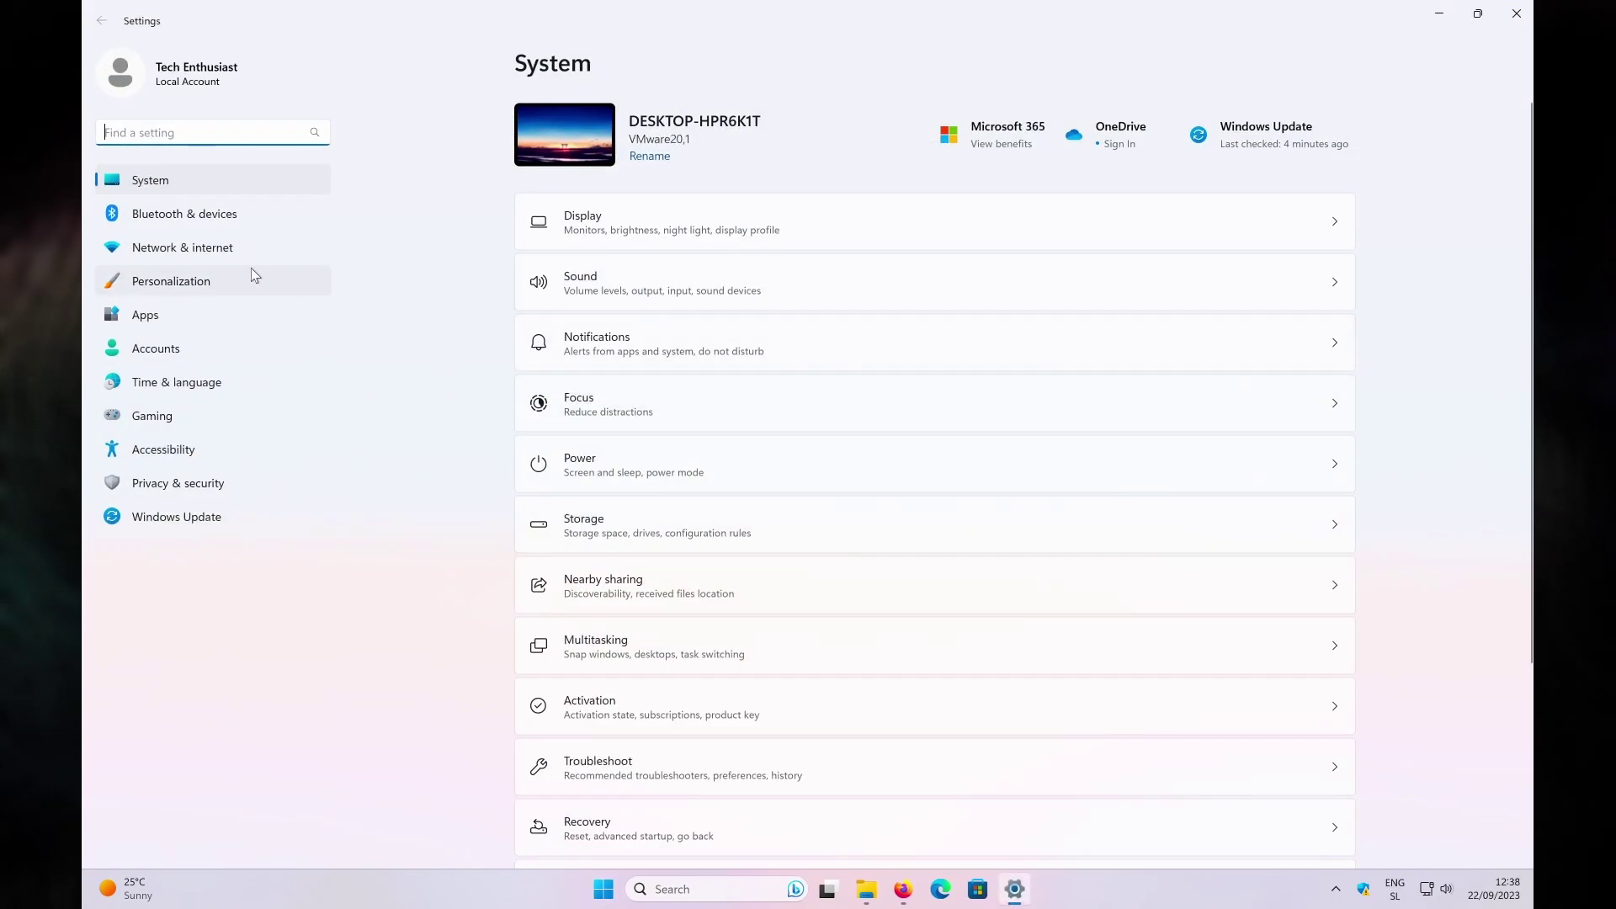
left_click(251, 274)
left_click(709, 387)
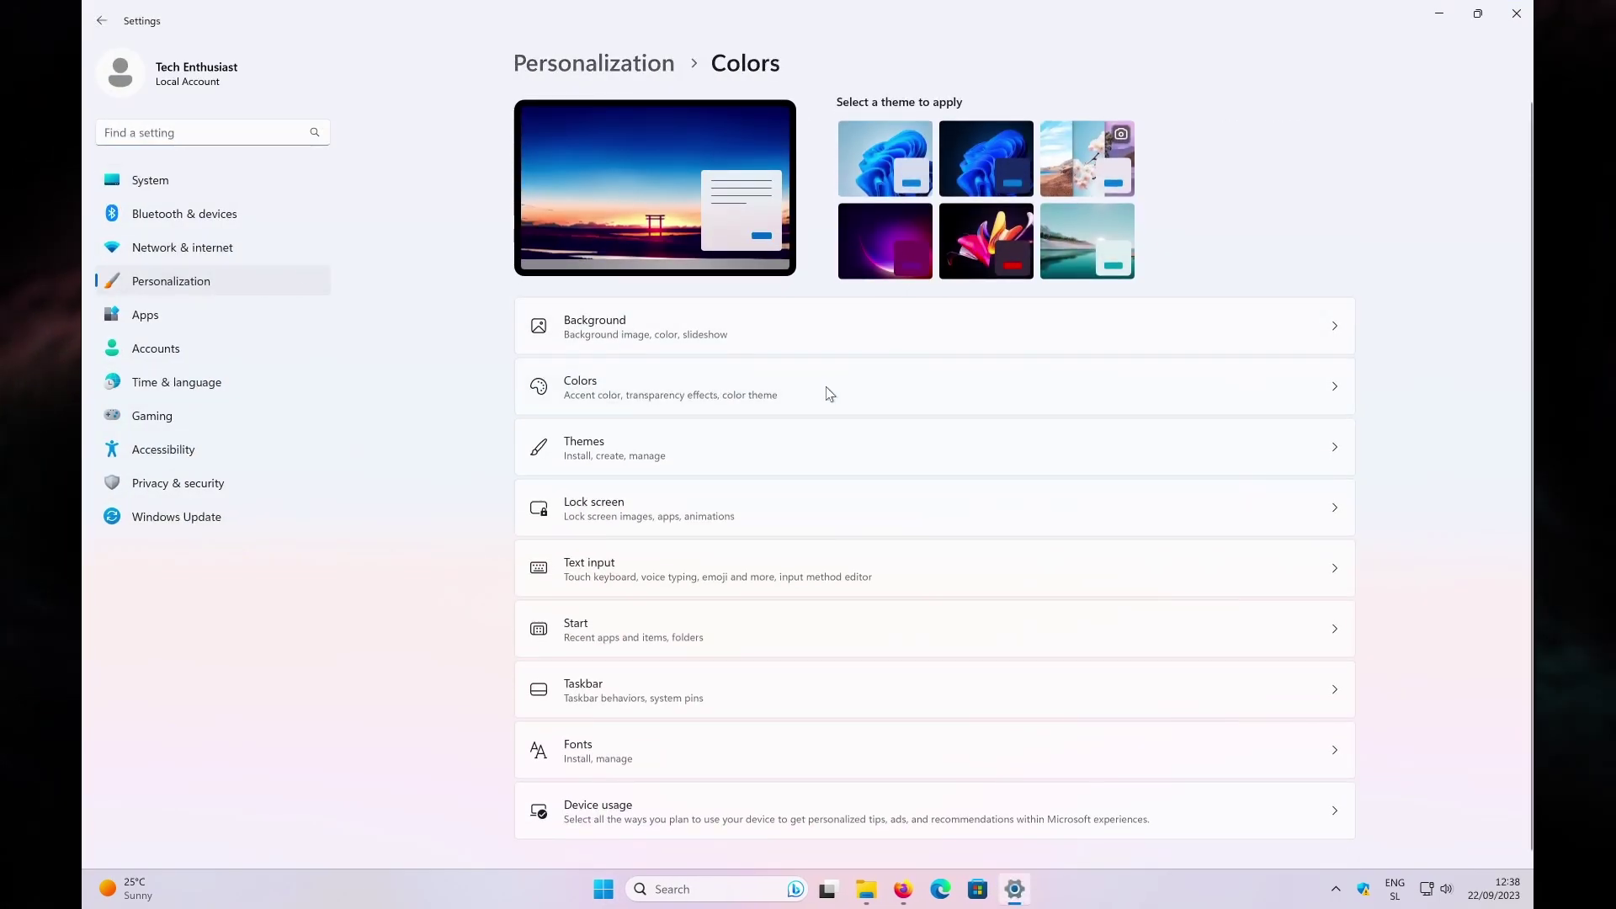
left_click(1248, 313)
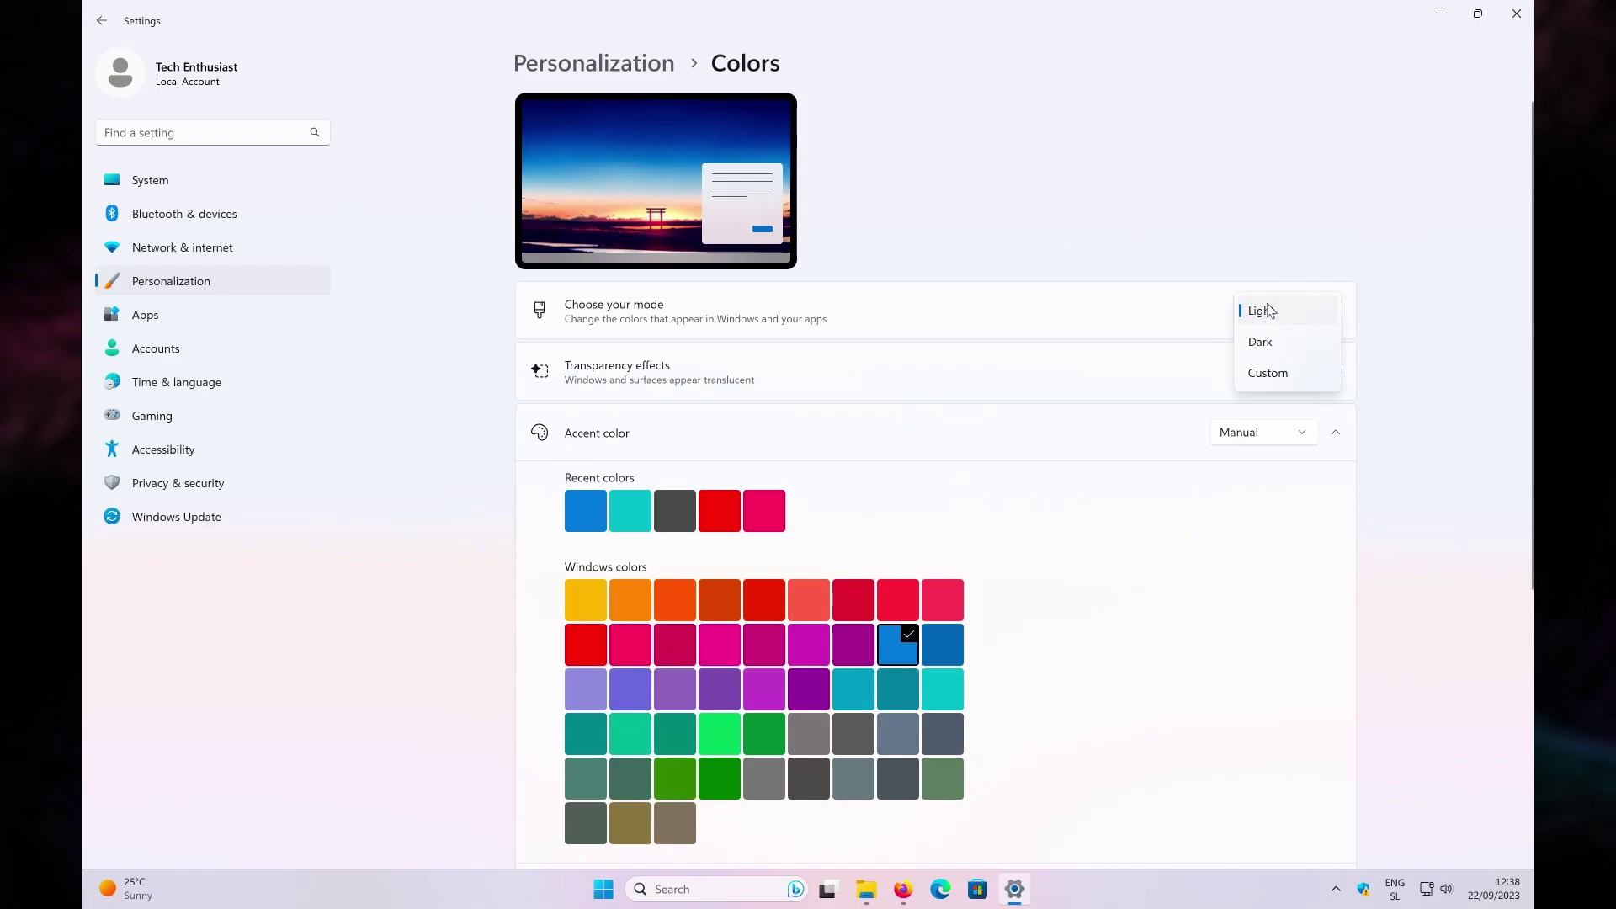
left_click(1262, 343)
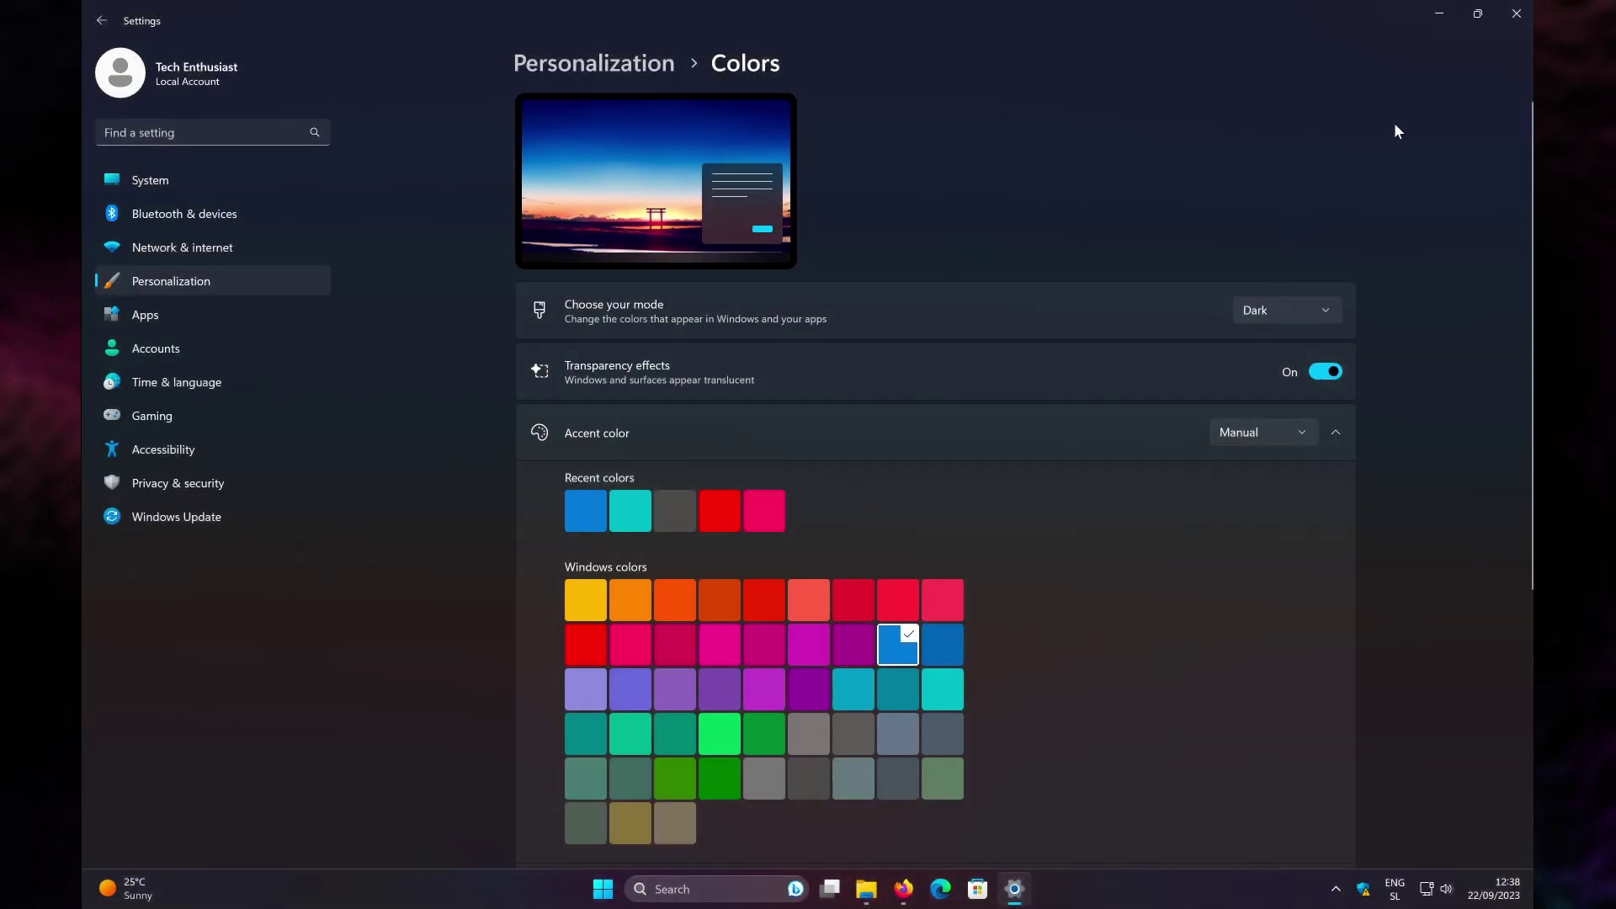
left_click(1516, 13)
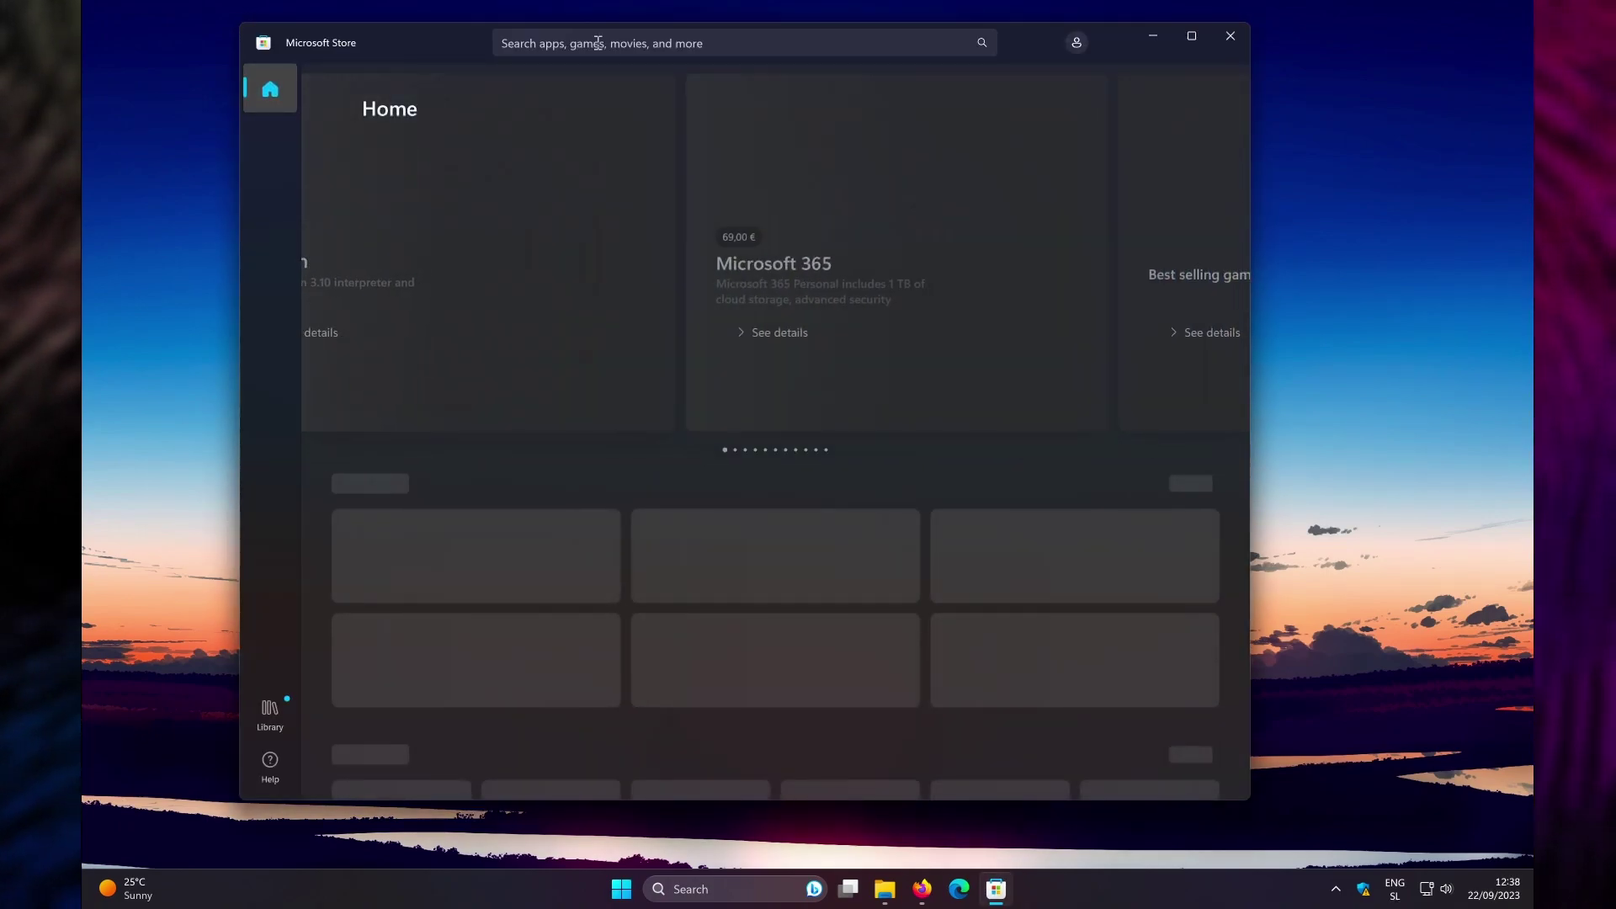
Search the Store for 'translucent tb' and install TranslucentTB.
left_click(598, 42)
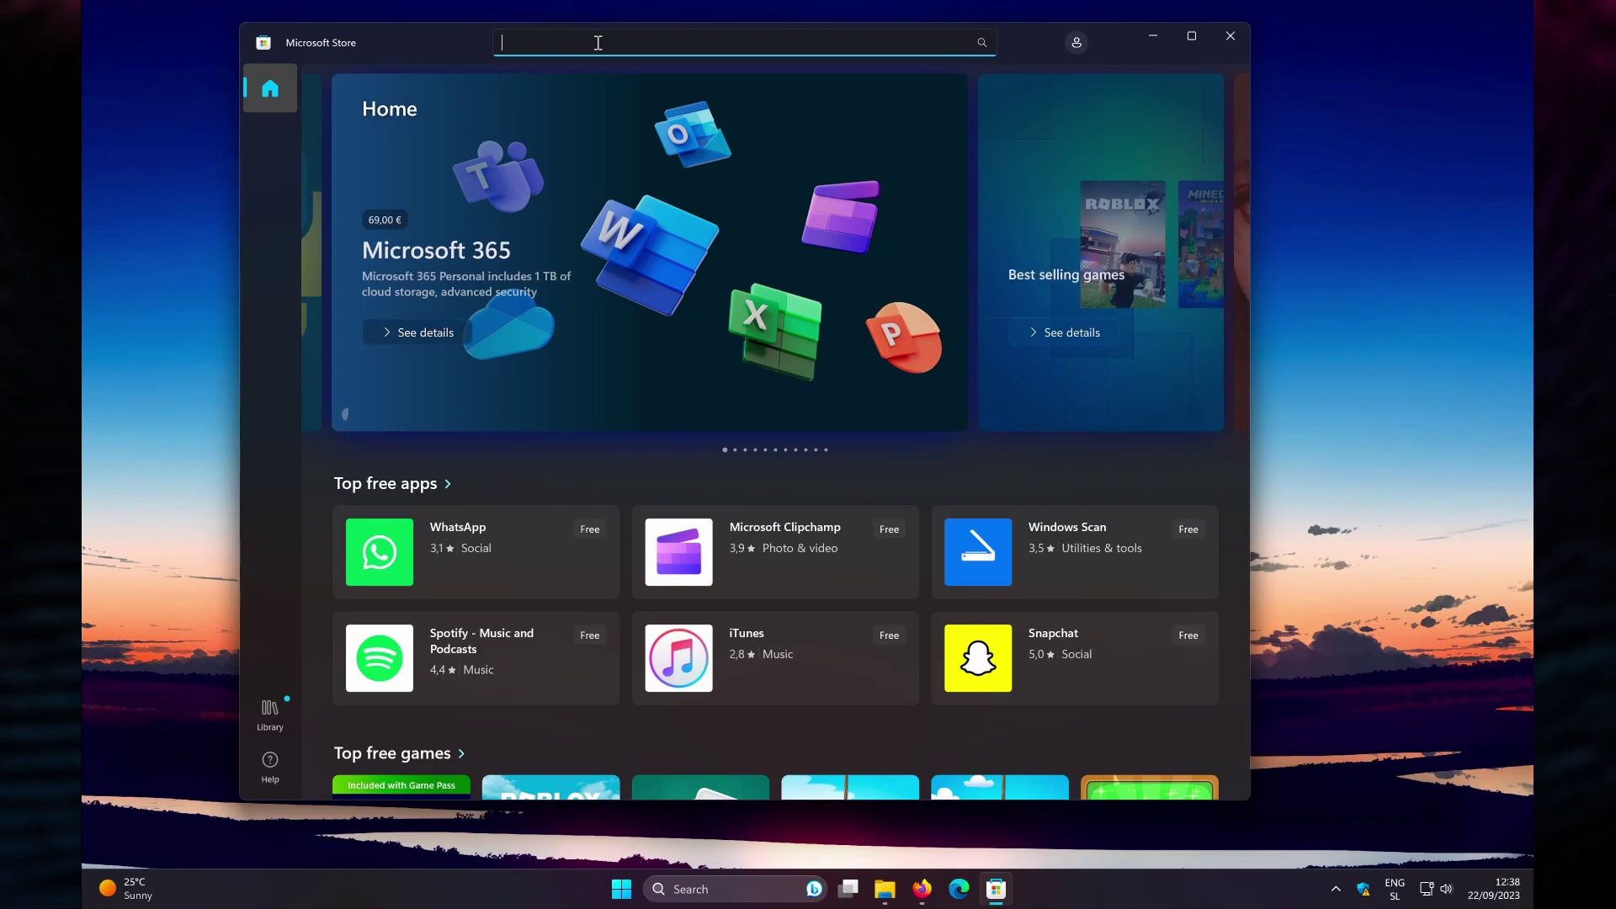
type("translucent tb")
left_click(617, 69)
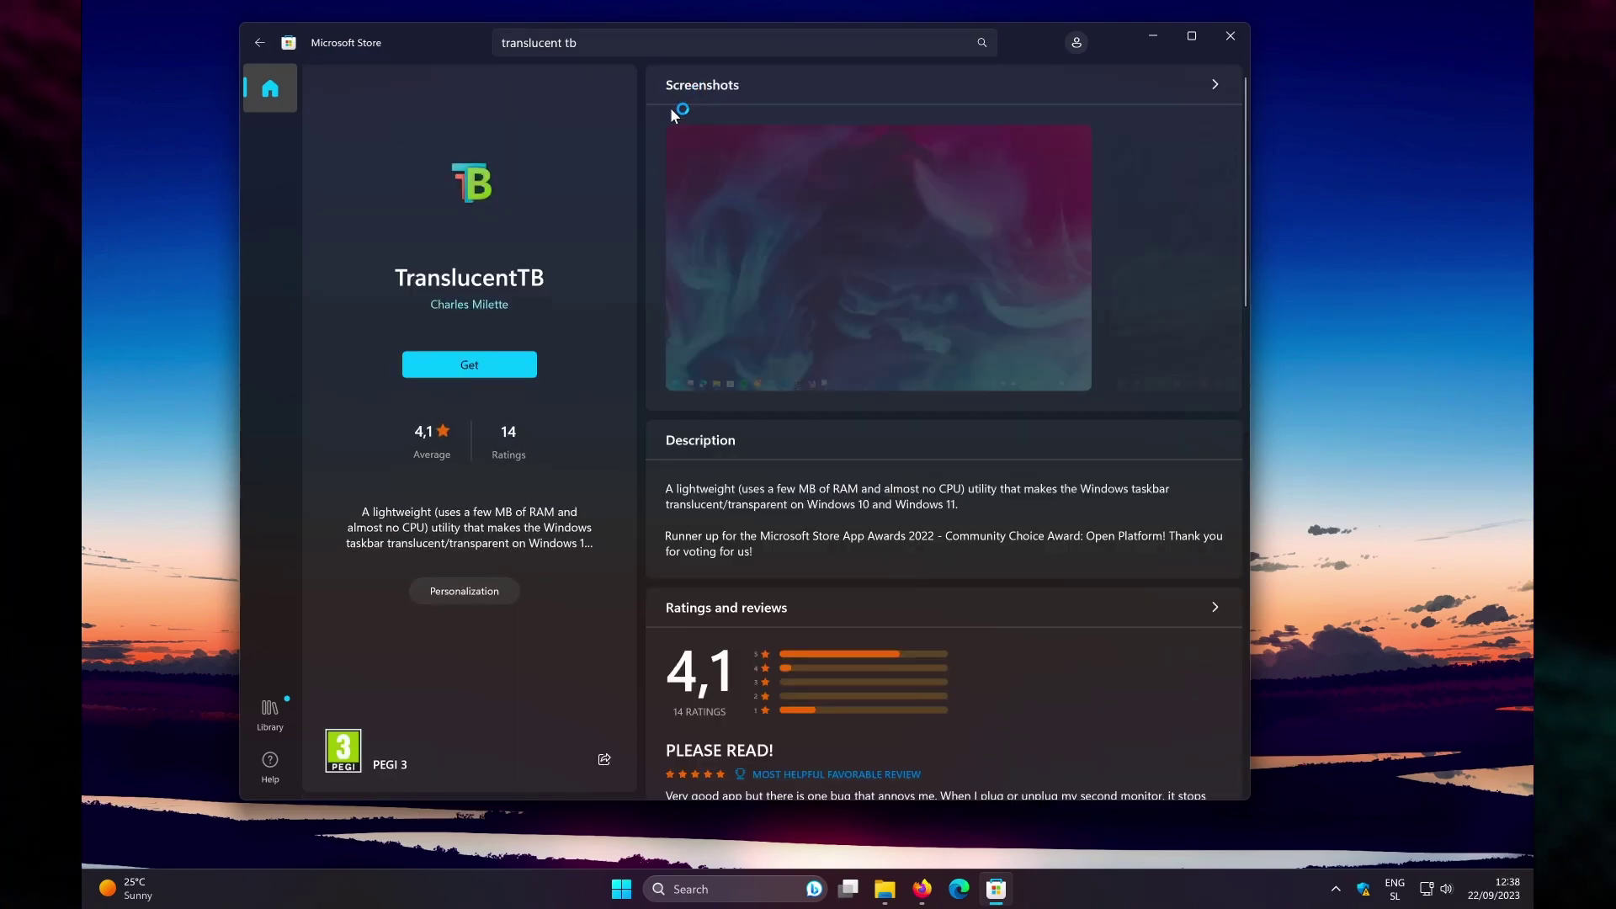
left_click(518, 364)
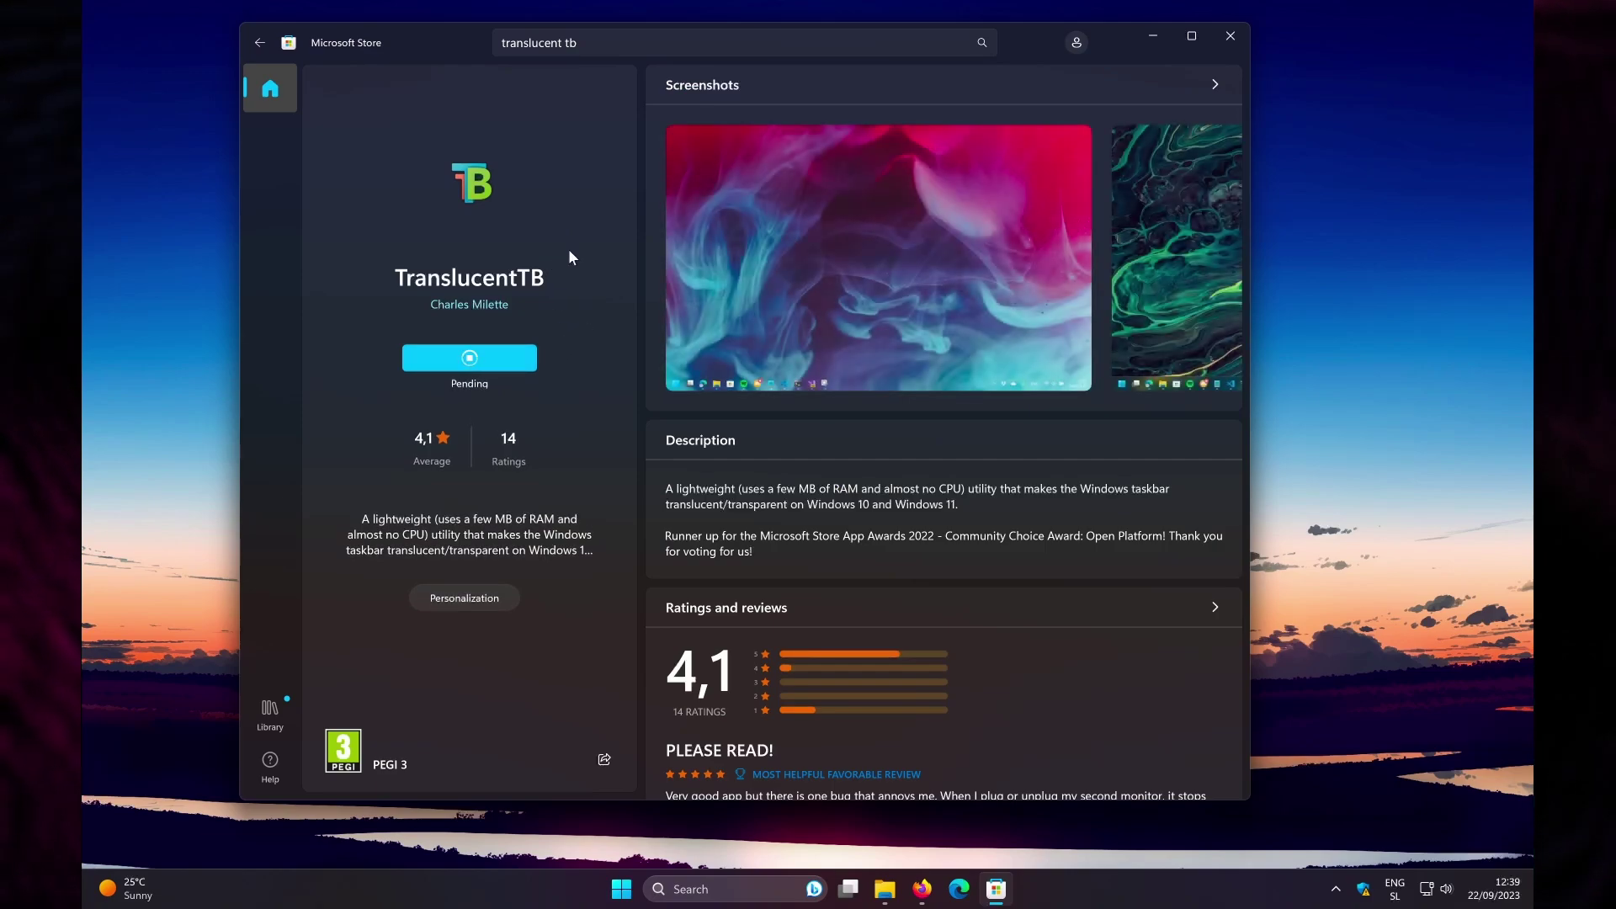
Search the Store for 'rounded tb' and start installing RoundedTB.
left_click(939, 39)
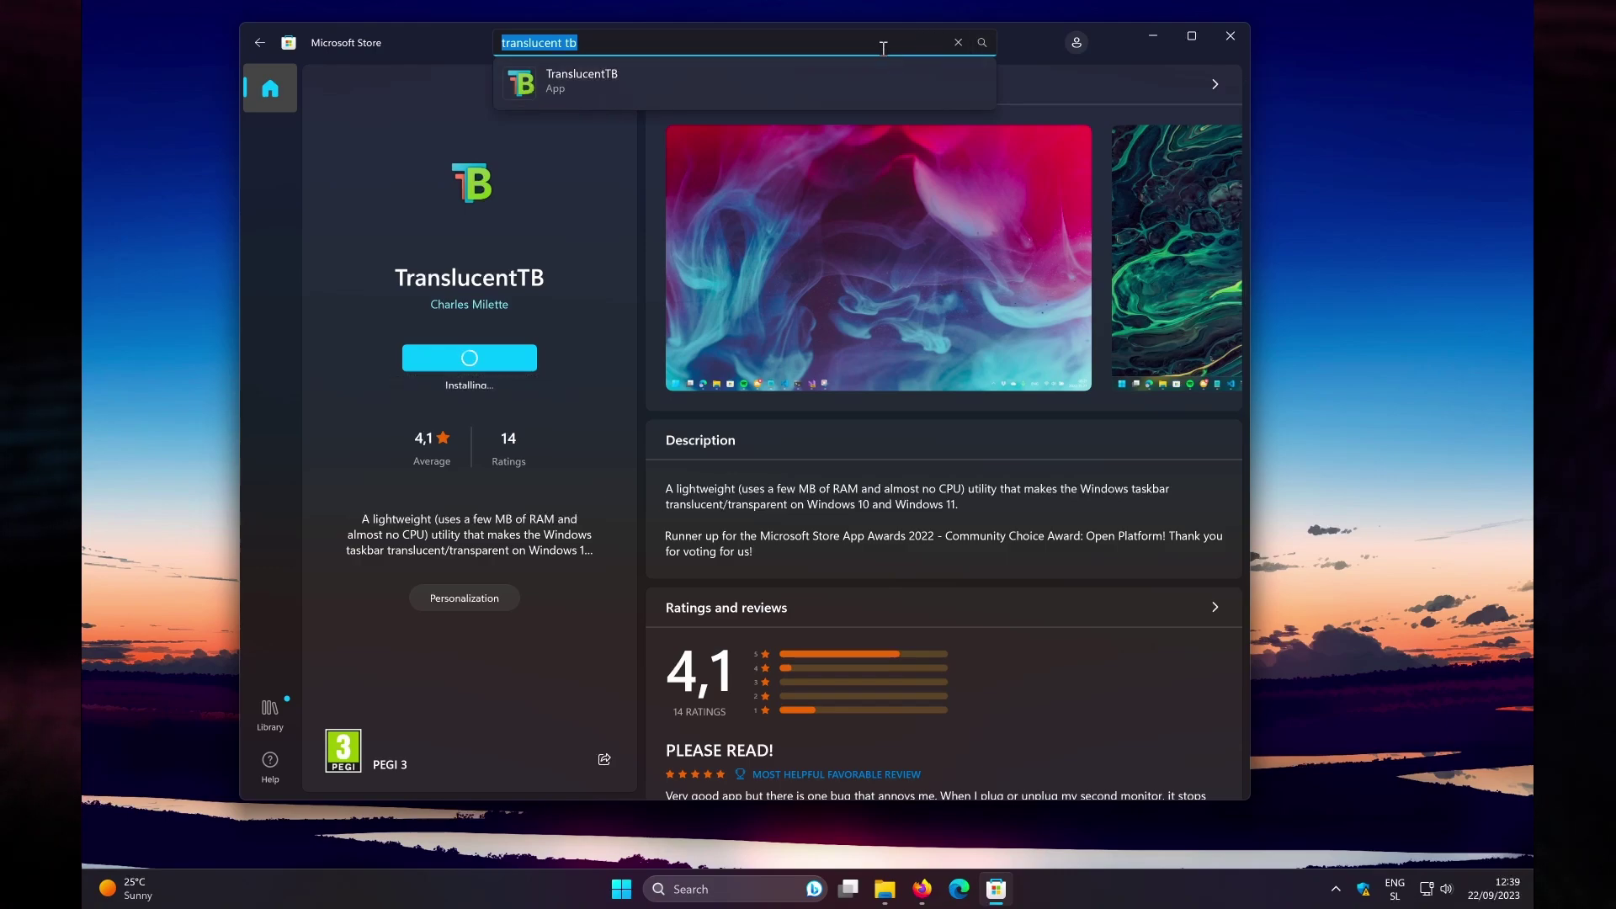
type("rounded tb")
key("Return")
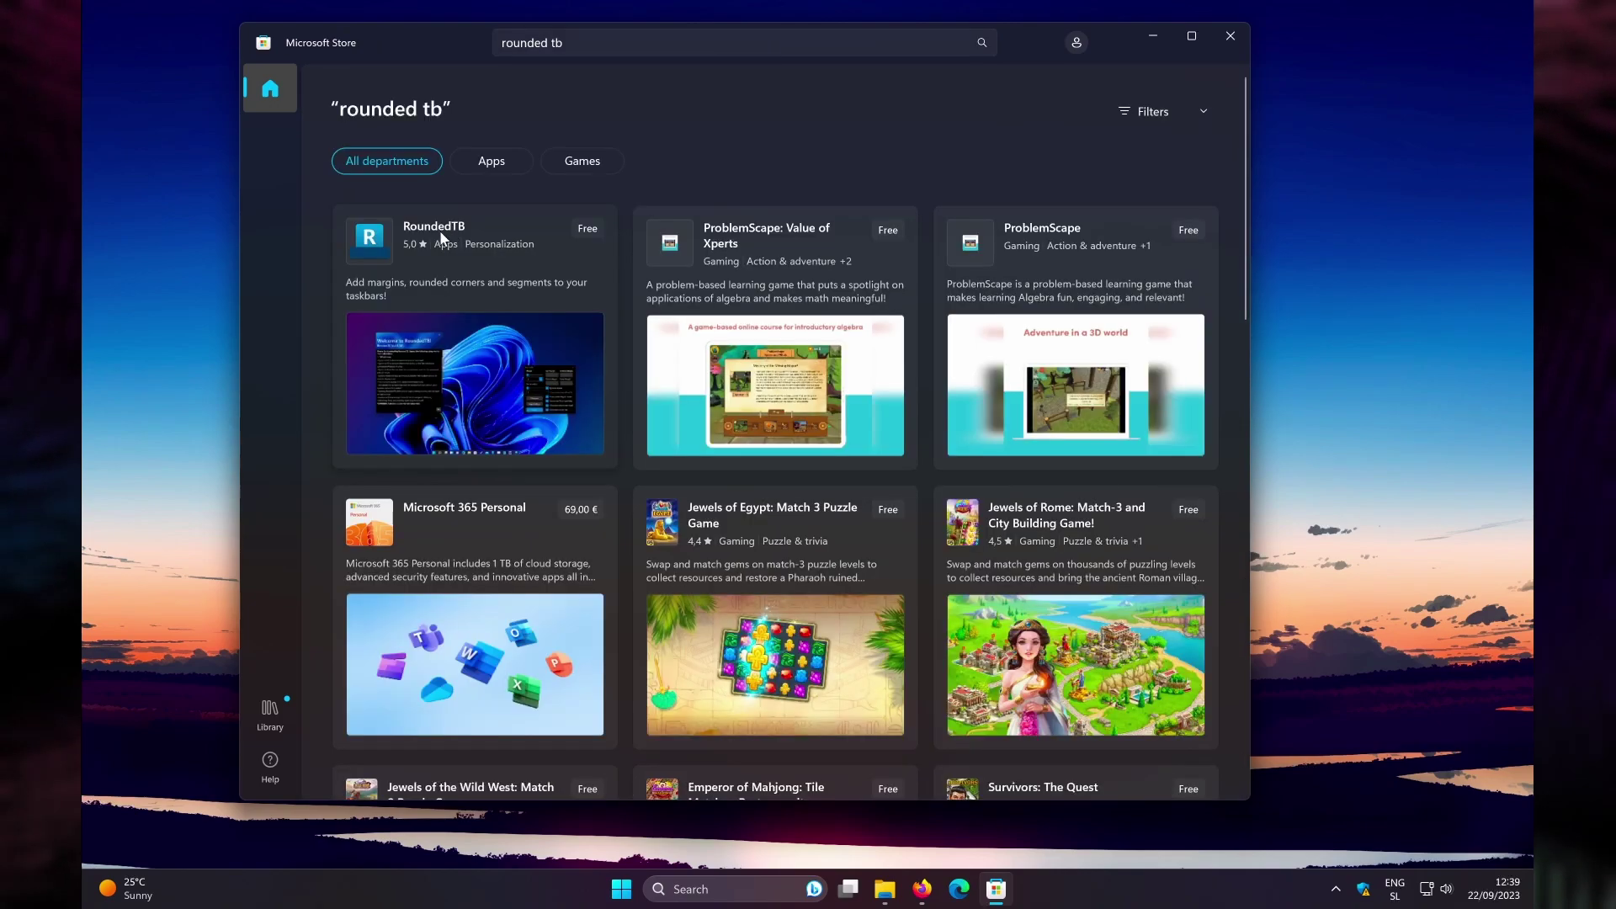
left_click(441, 238)
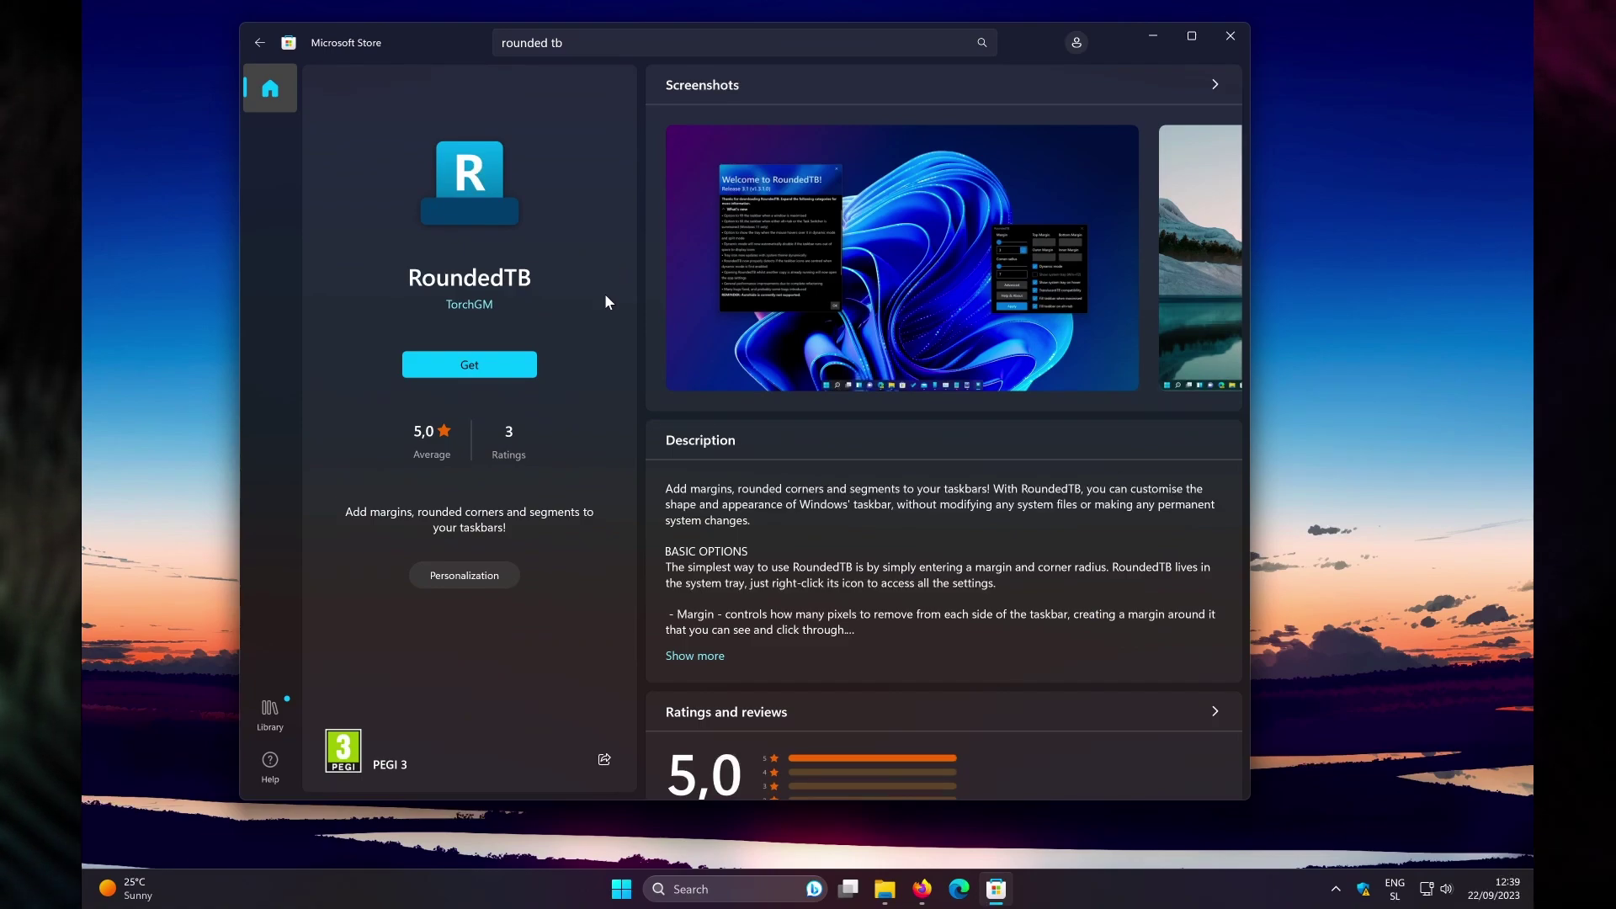
left_click(515, 369)
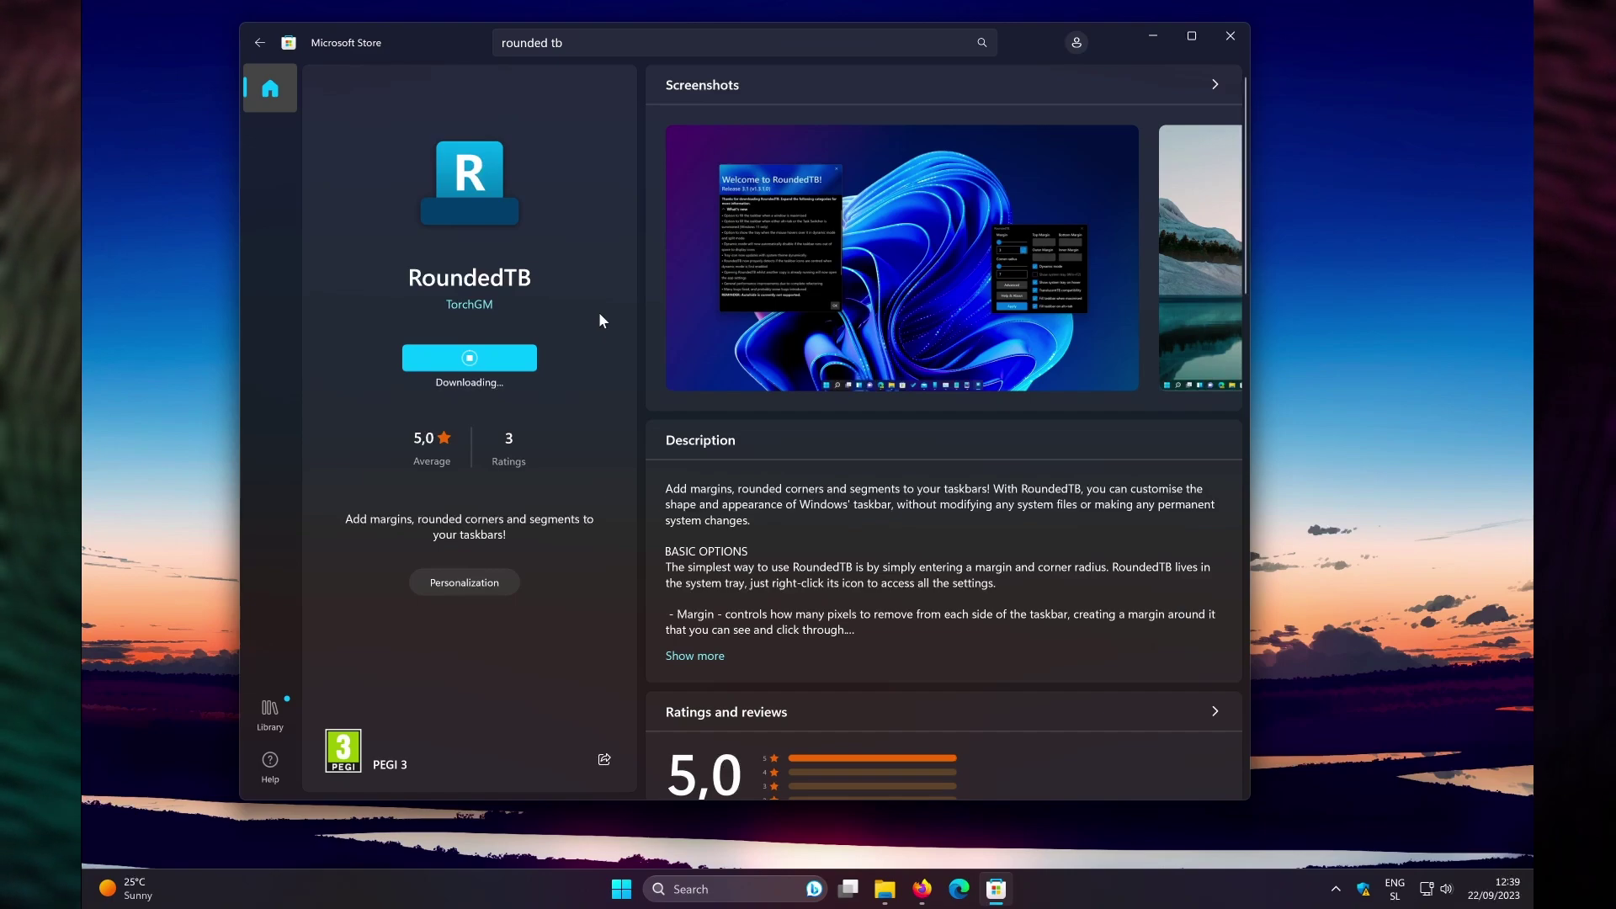
left_click(621, 888)
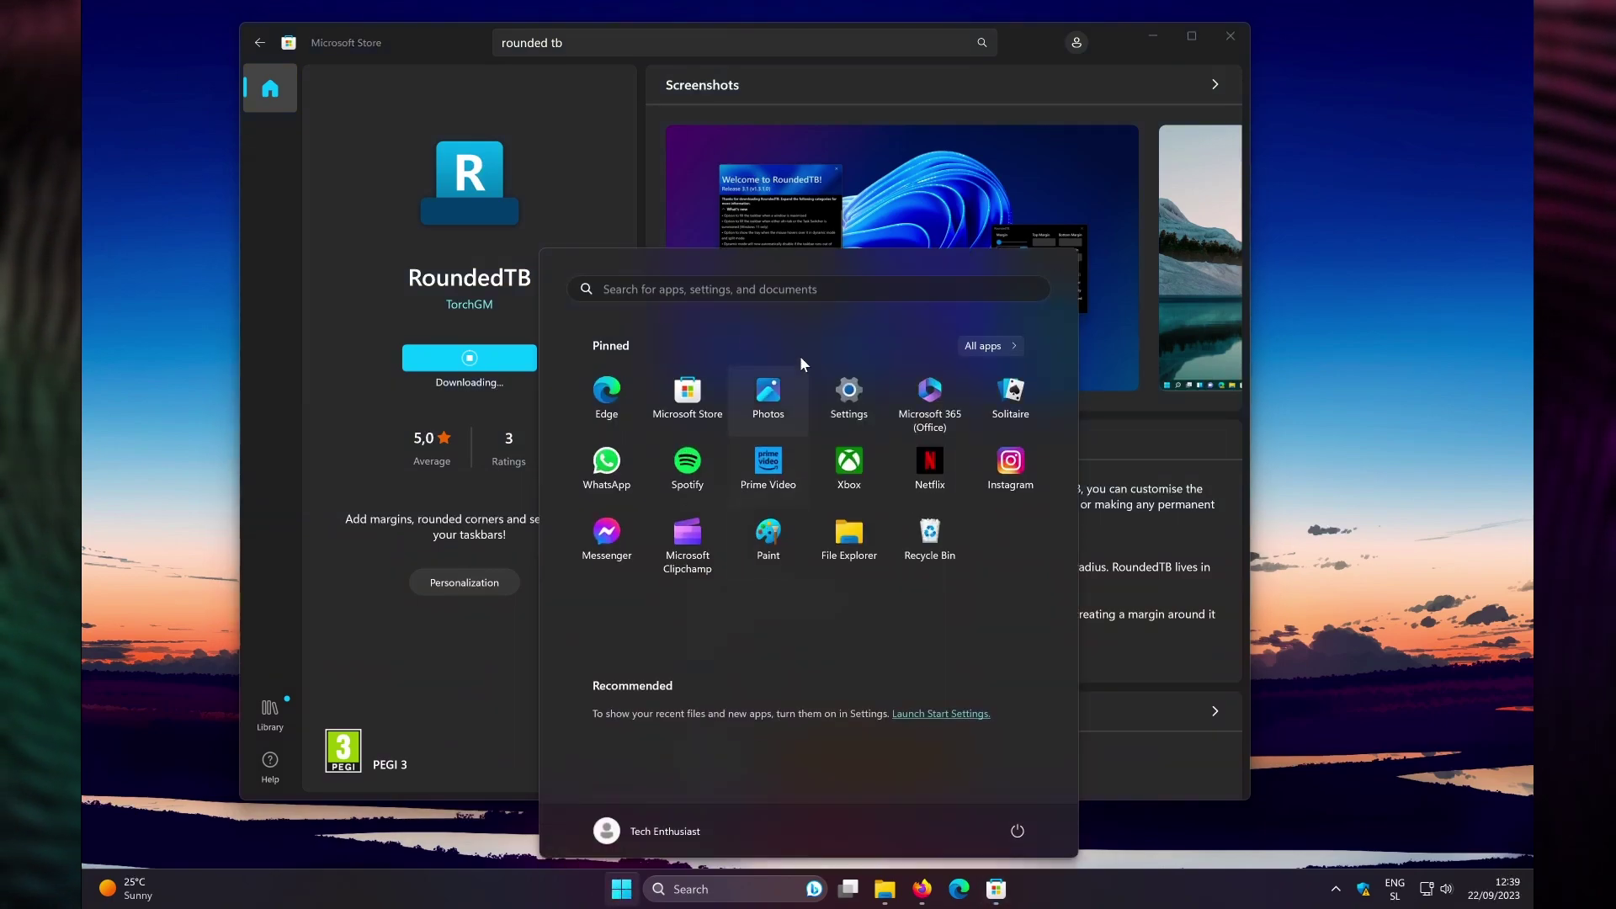
Launch TranslucentTB via the 'trans' Start search and continue past its welcome.
left_click(725, 288)
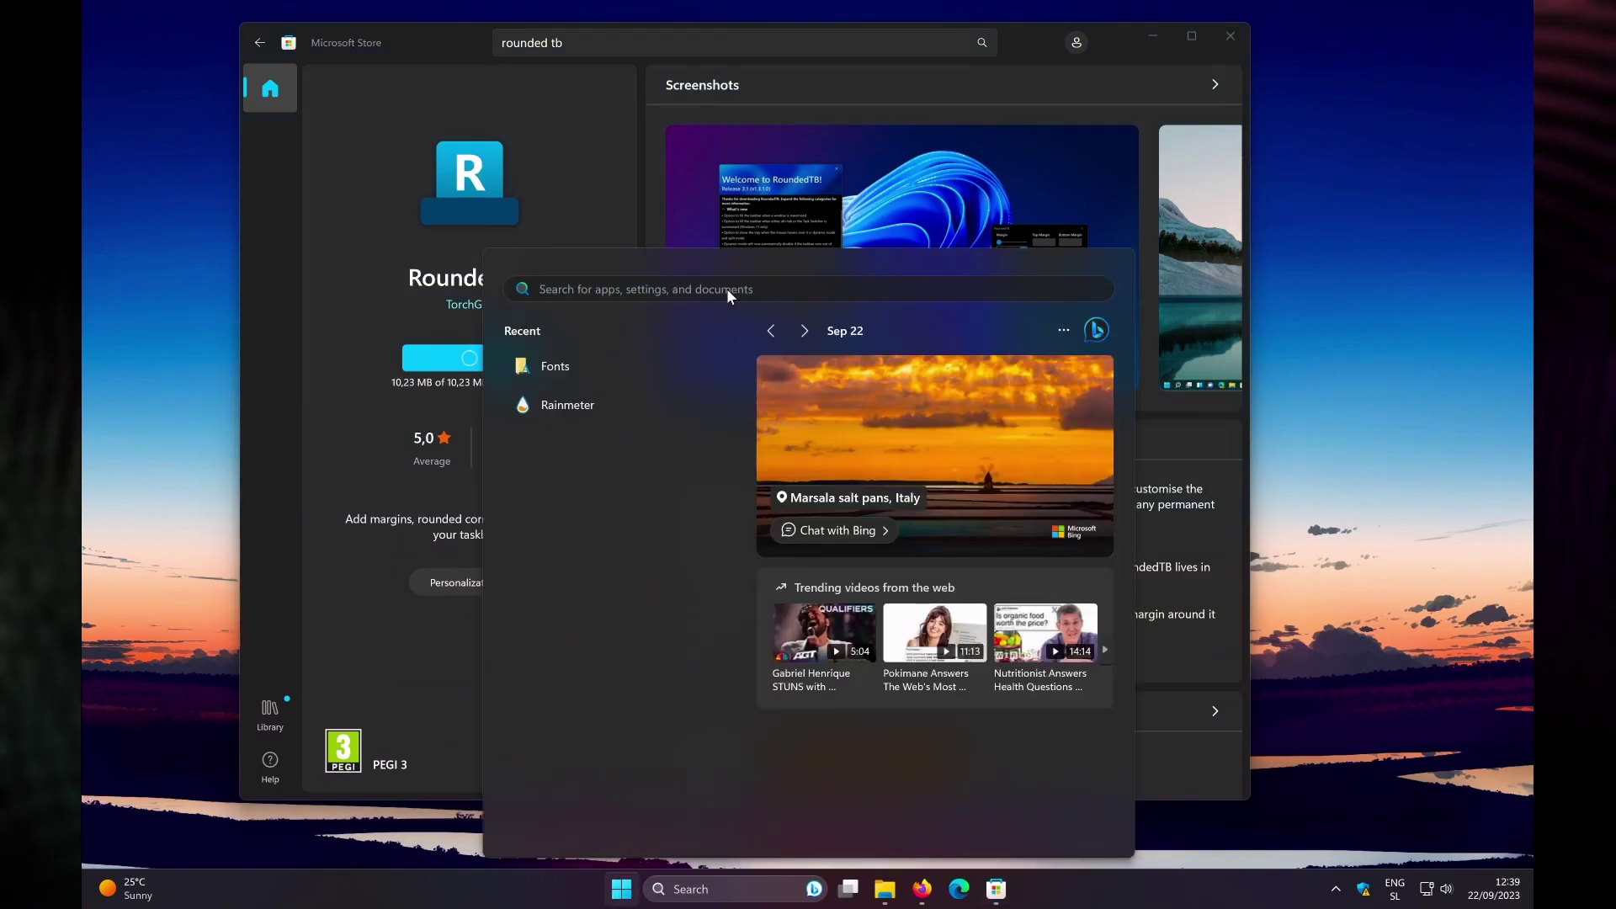
type("trans")
key("Return")
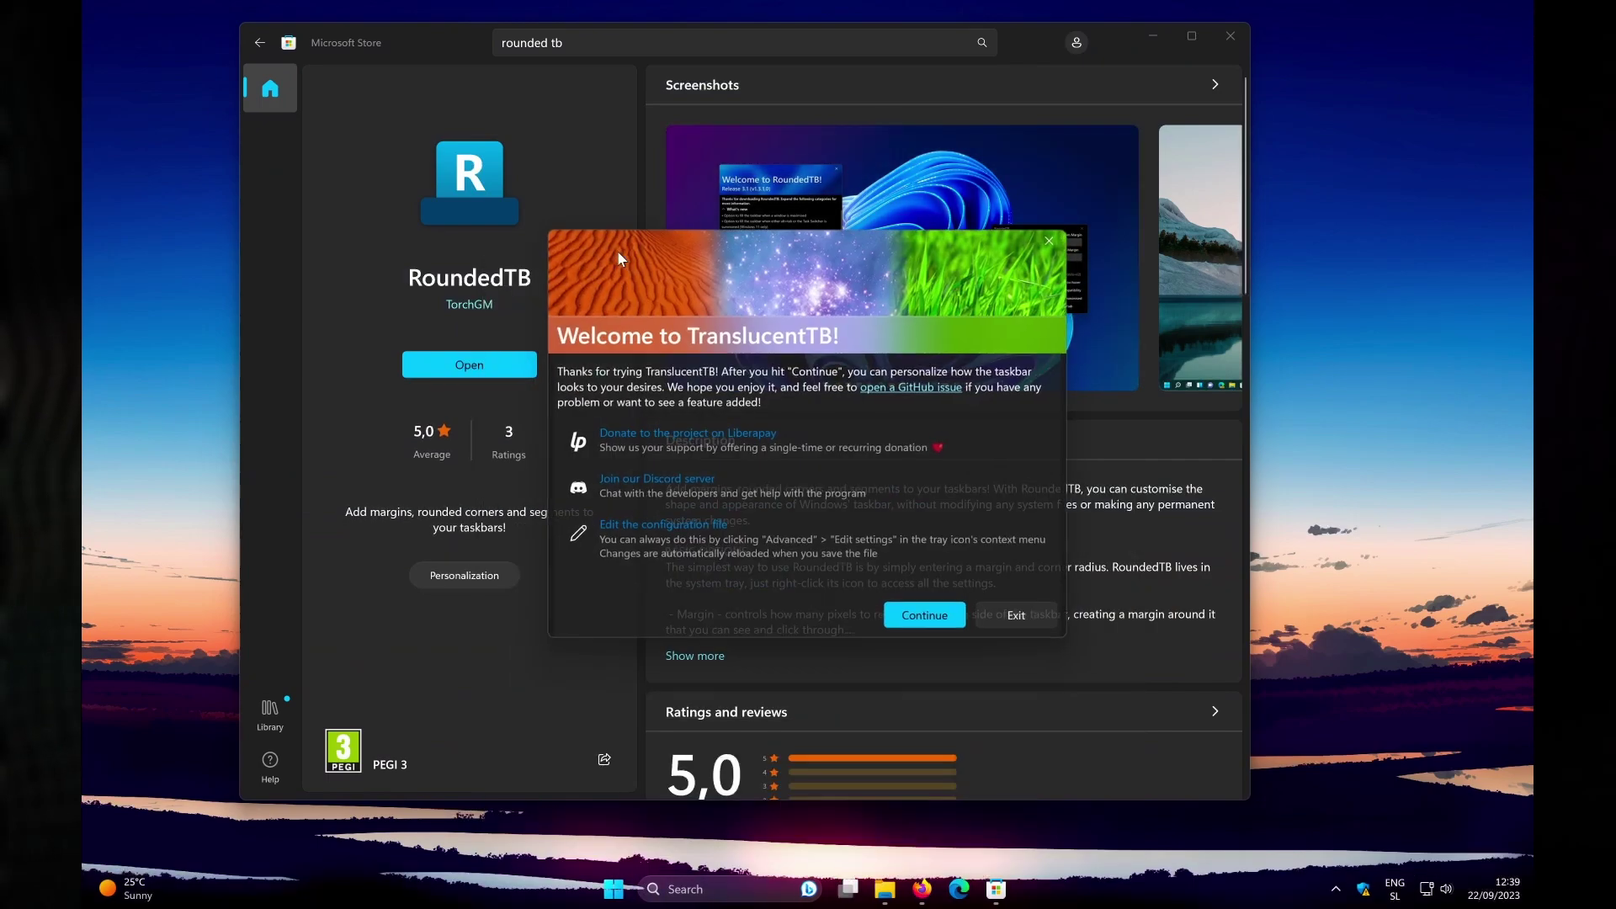
left_click(924, 614)
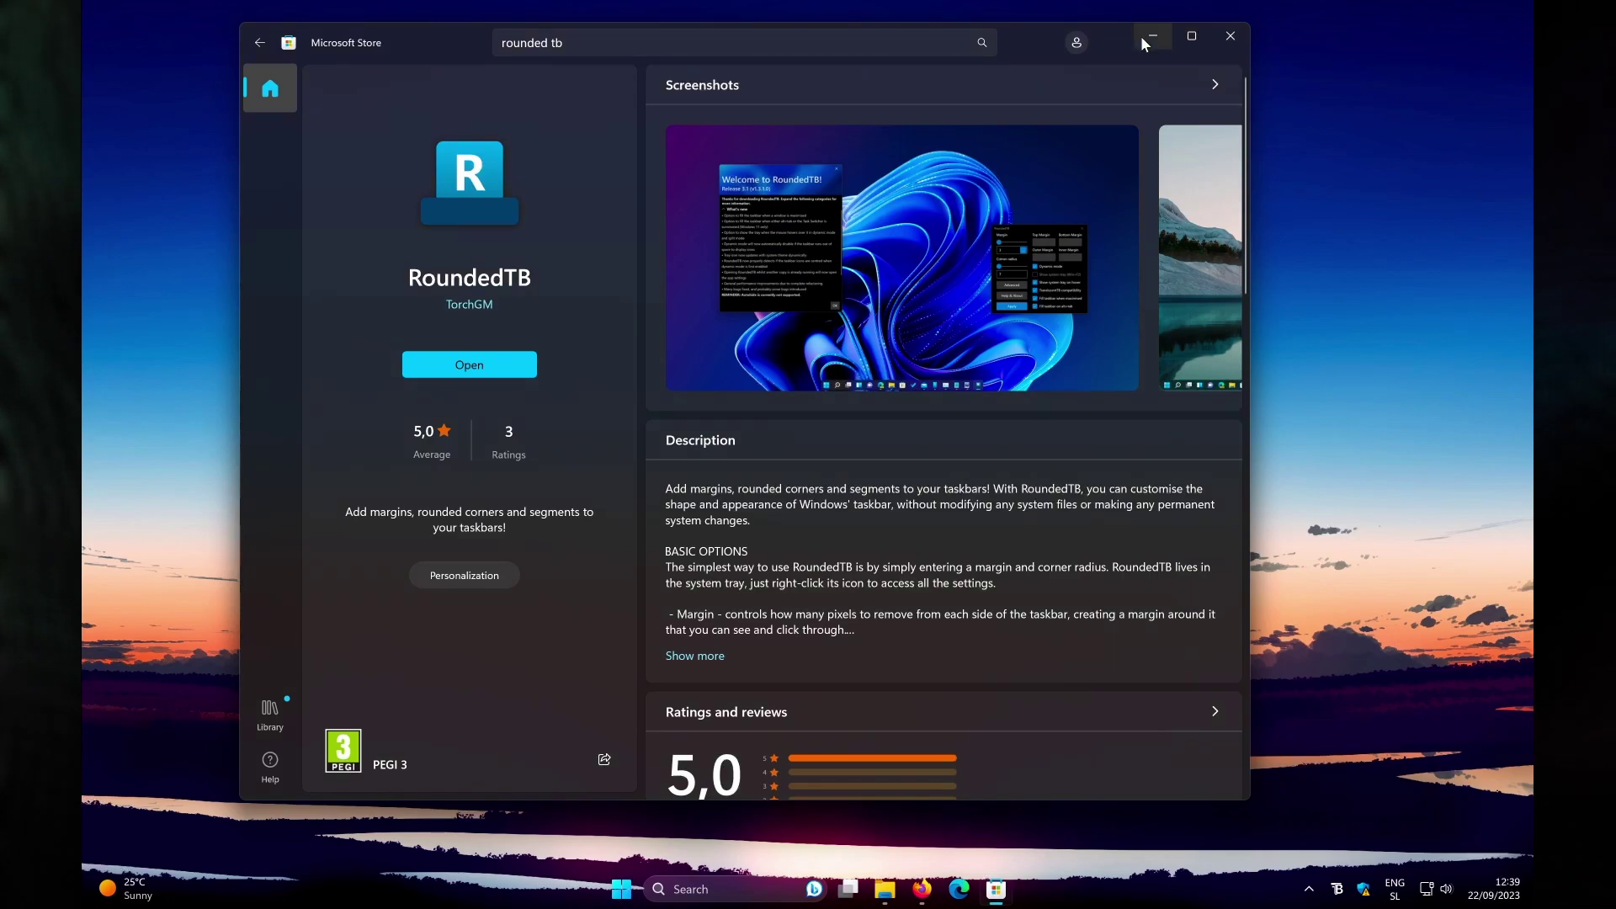
Pick TranslucentTB's Desktop taskbar style from its tray icon menu.
left_click(1142, 39)
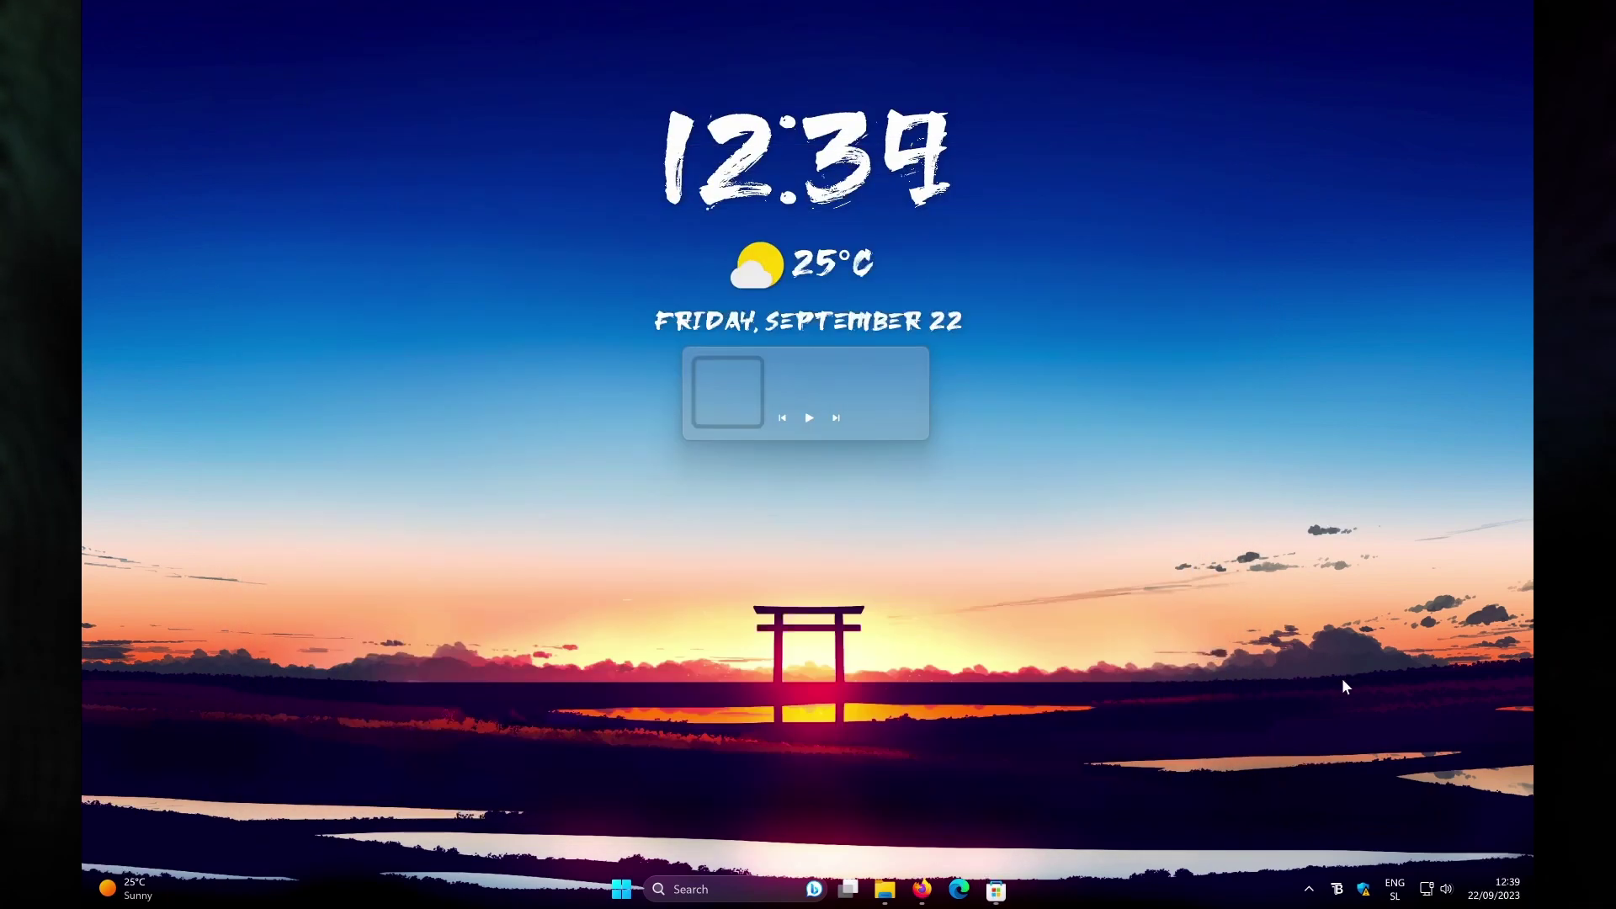
right_click(1339, 891)
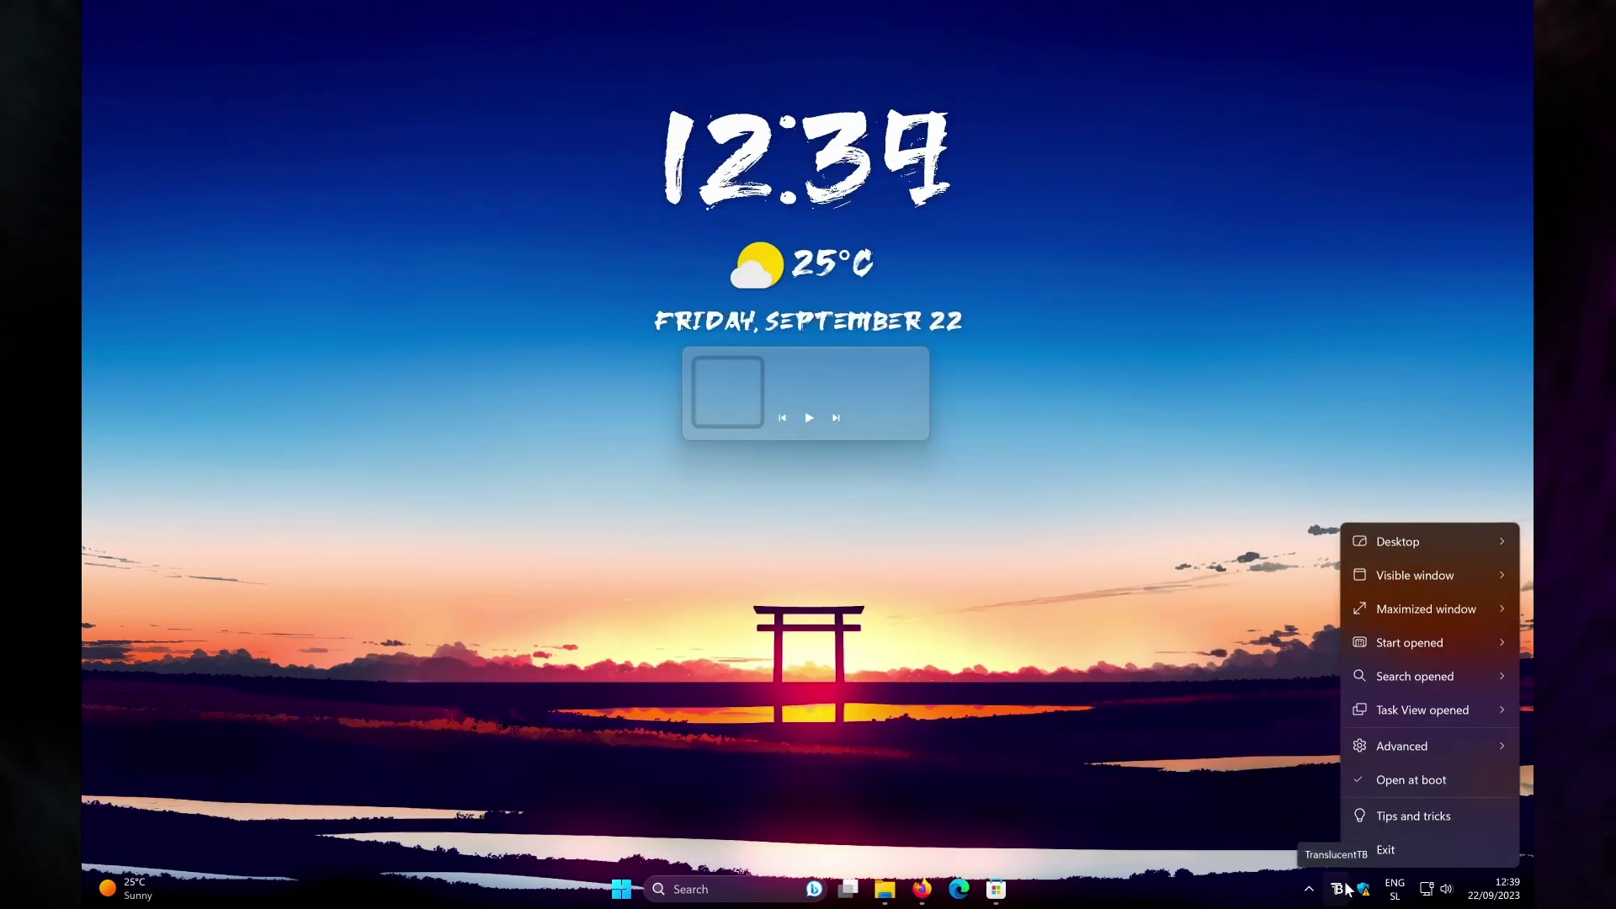
mouse_move(1392, 544)
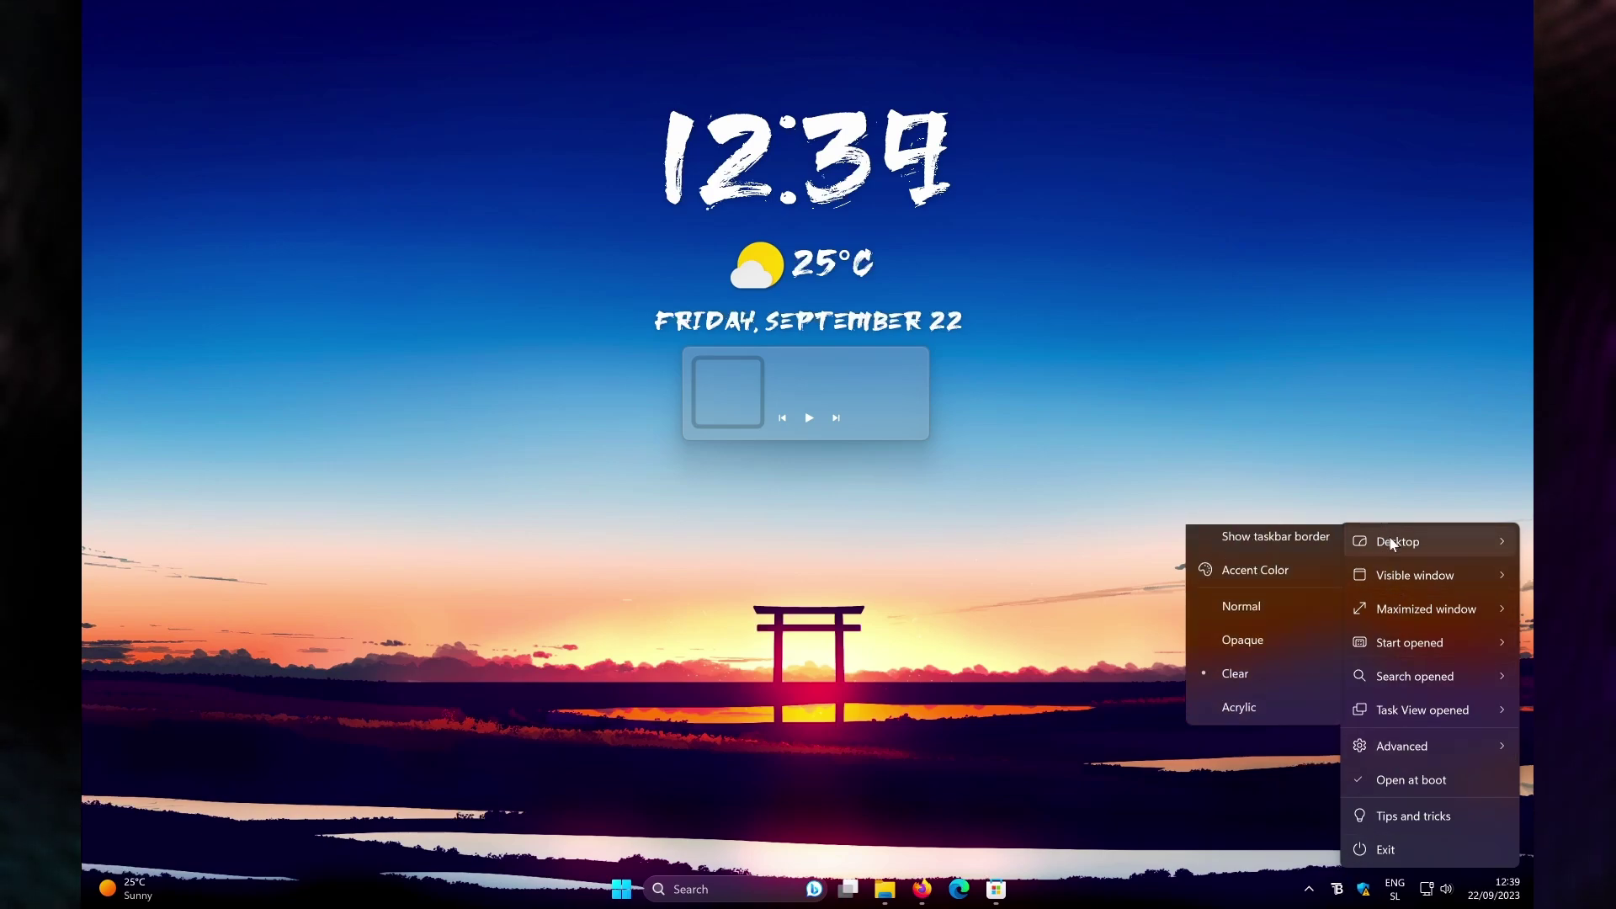
left_click(1257, 716)
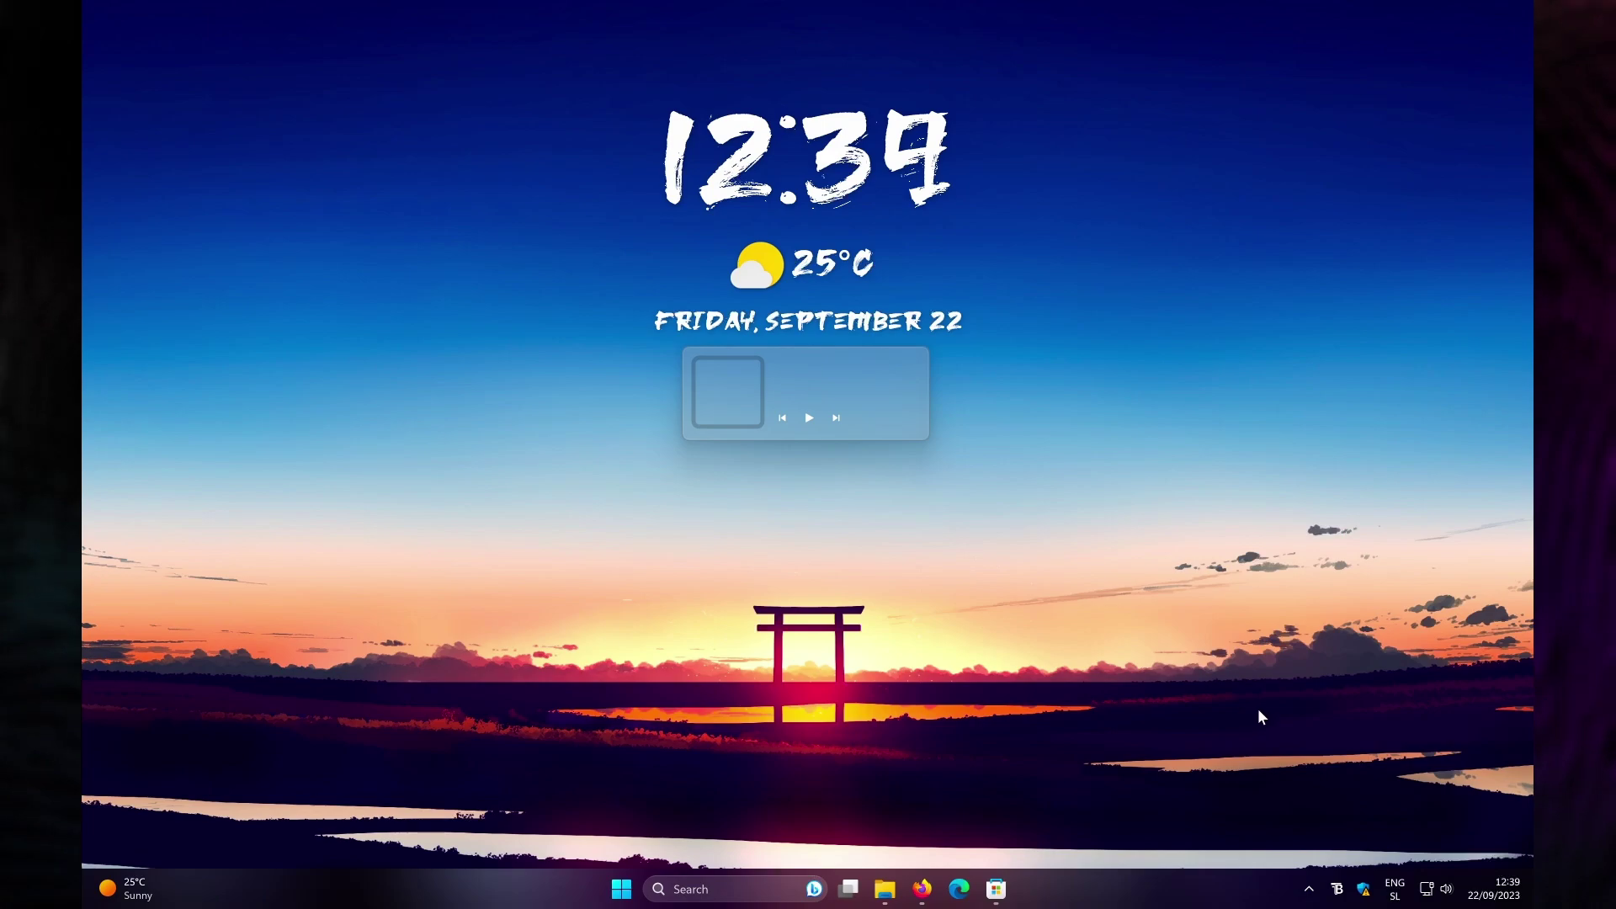
left_click(996, 888)
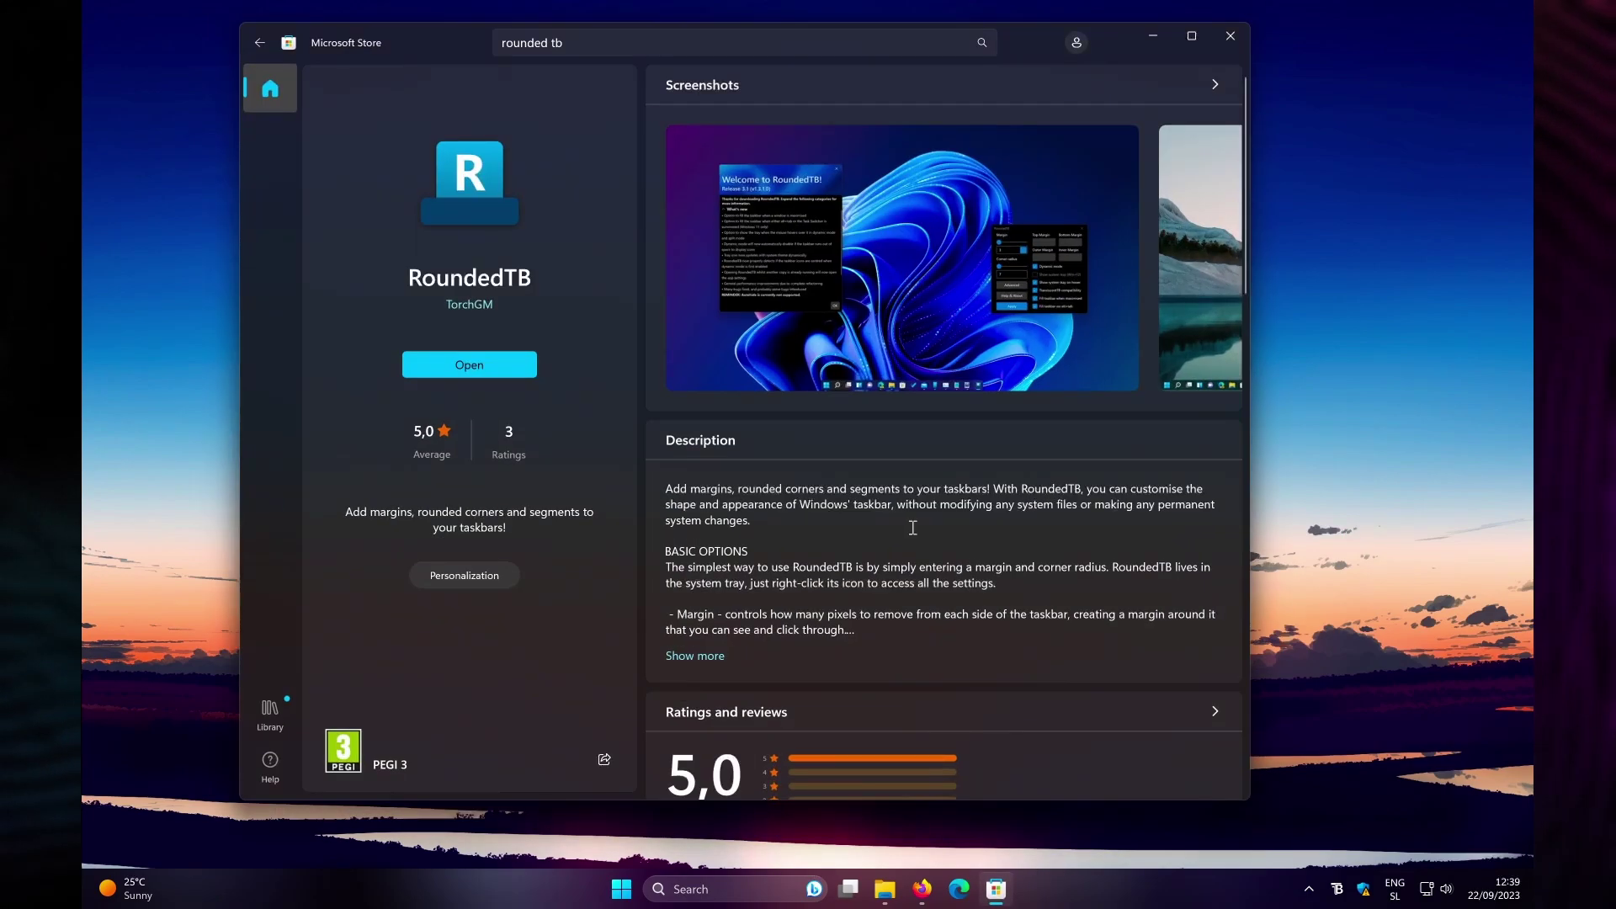
Launch RoundedTB and reveal its advanced taskbar options.
left_click(503, 362)
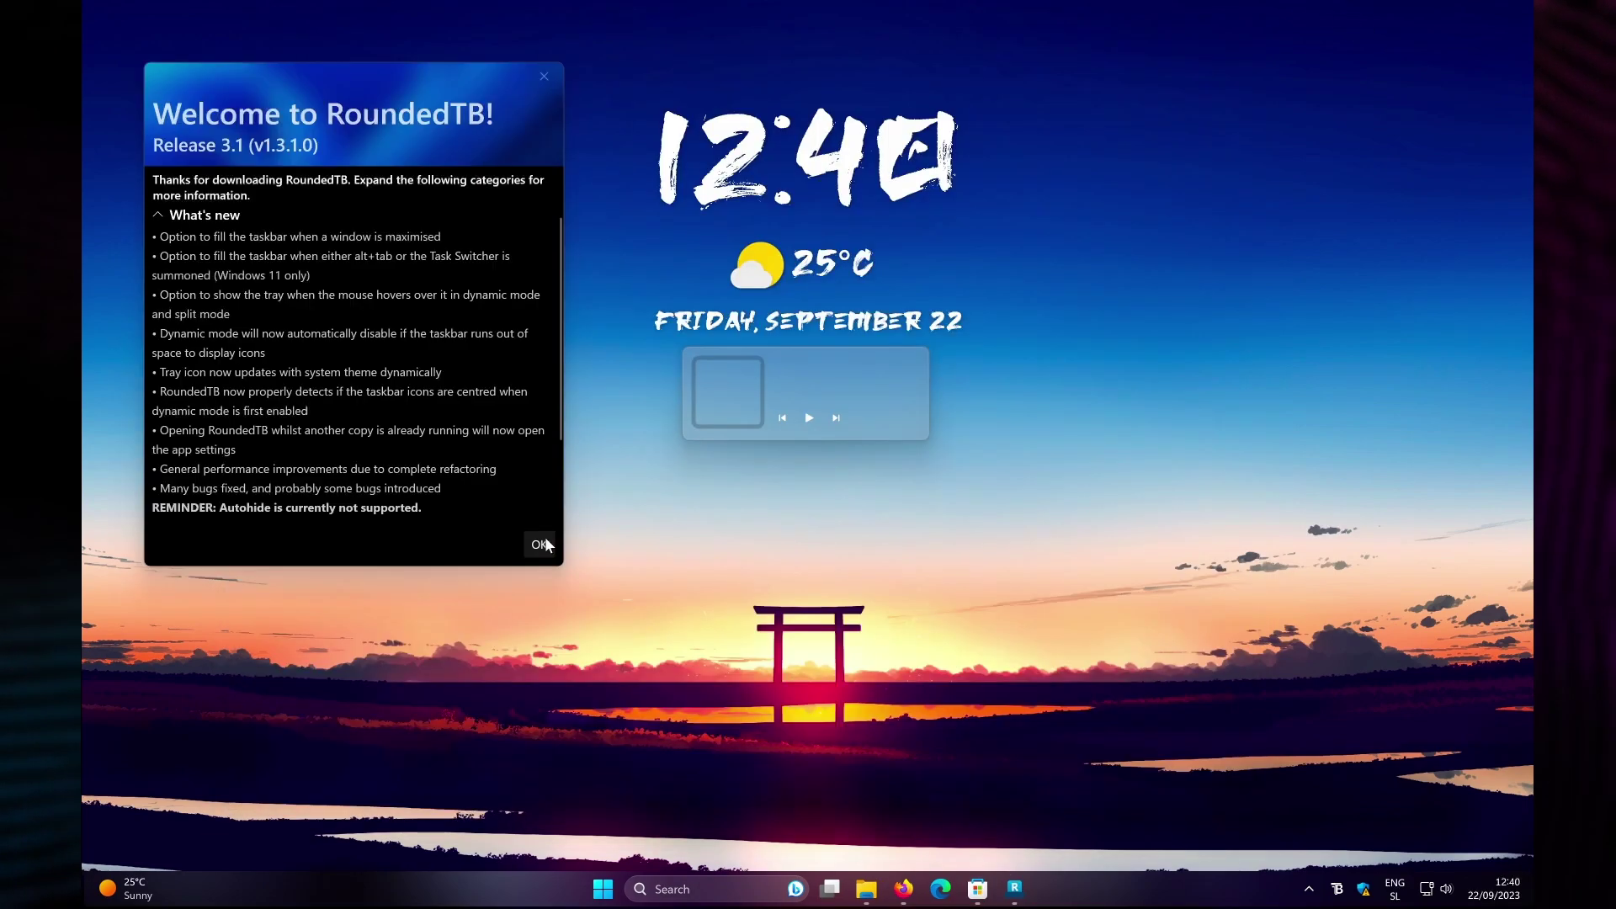
left_click(542, 539)
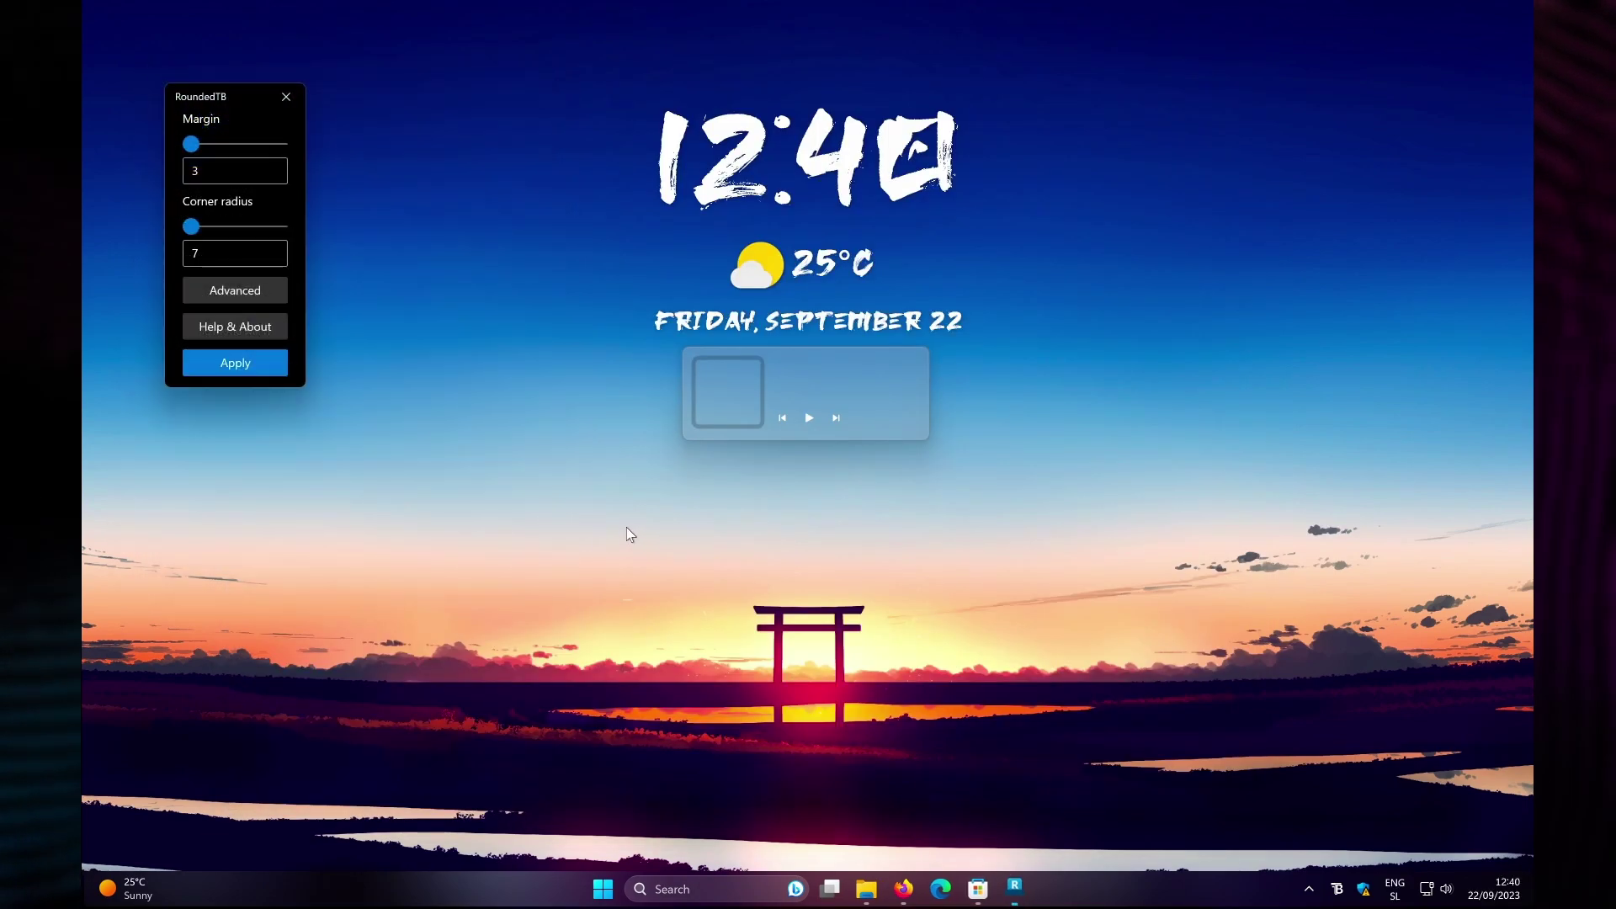
left_click_drag(223, 96, 384, 142)
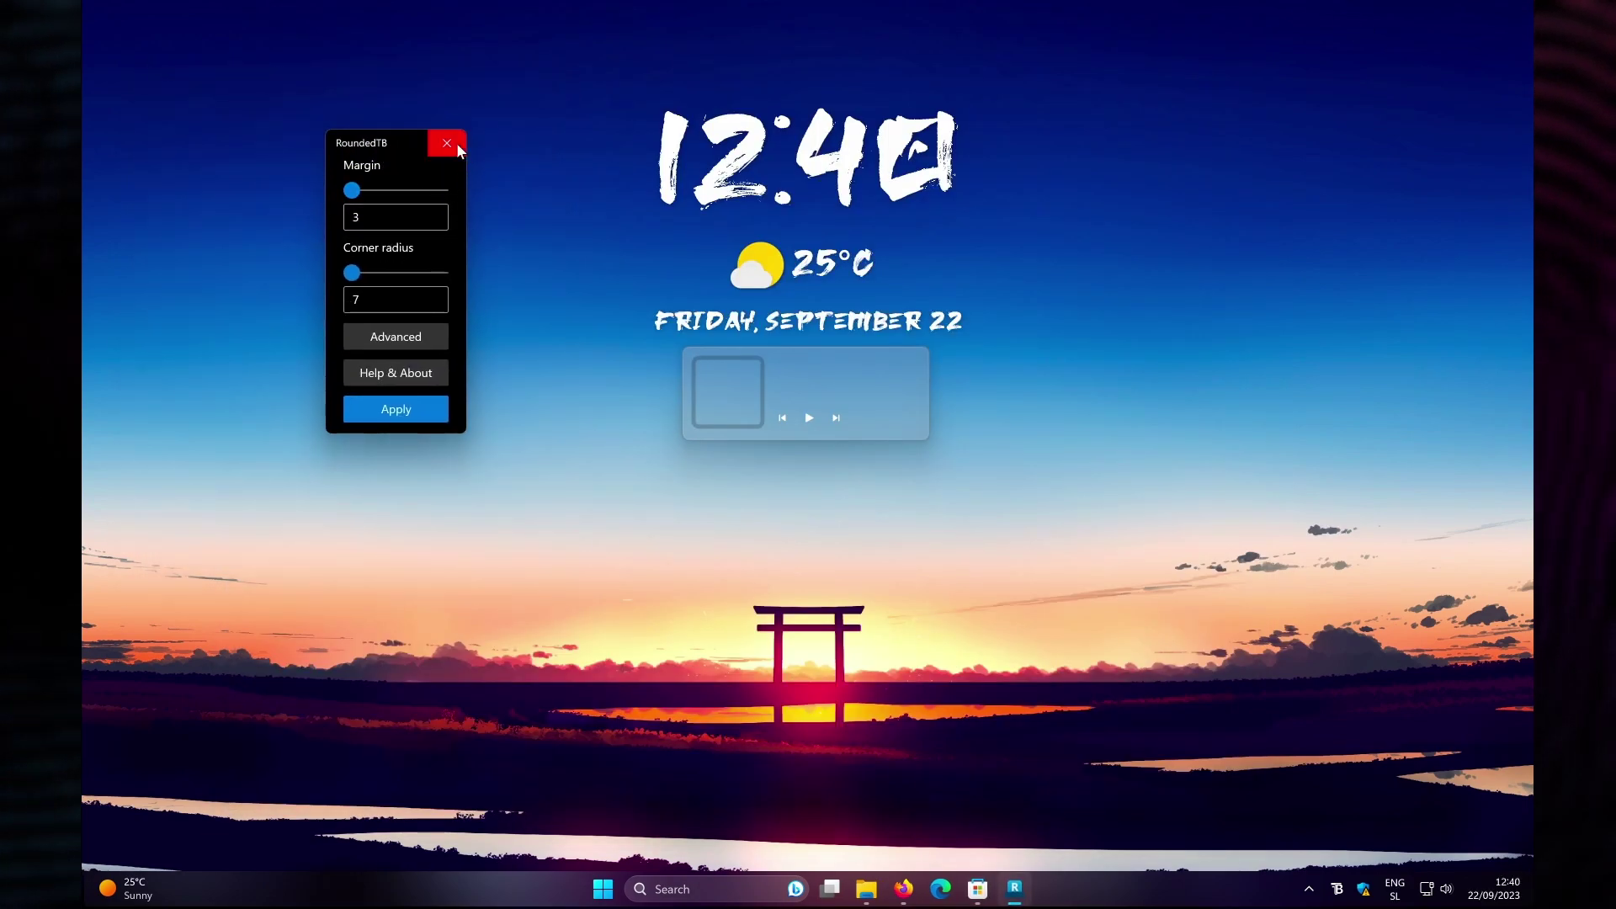
left_click(408, 341)
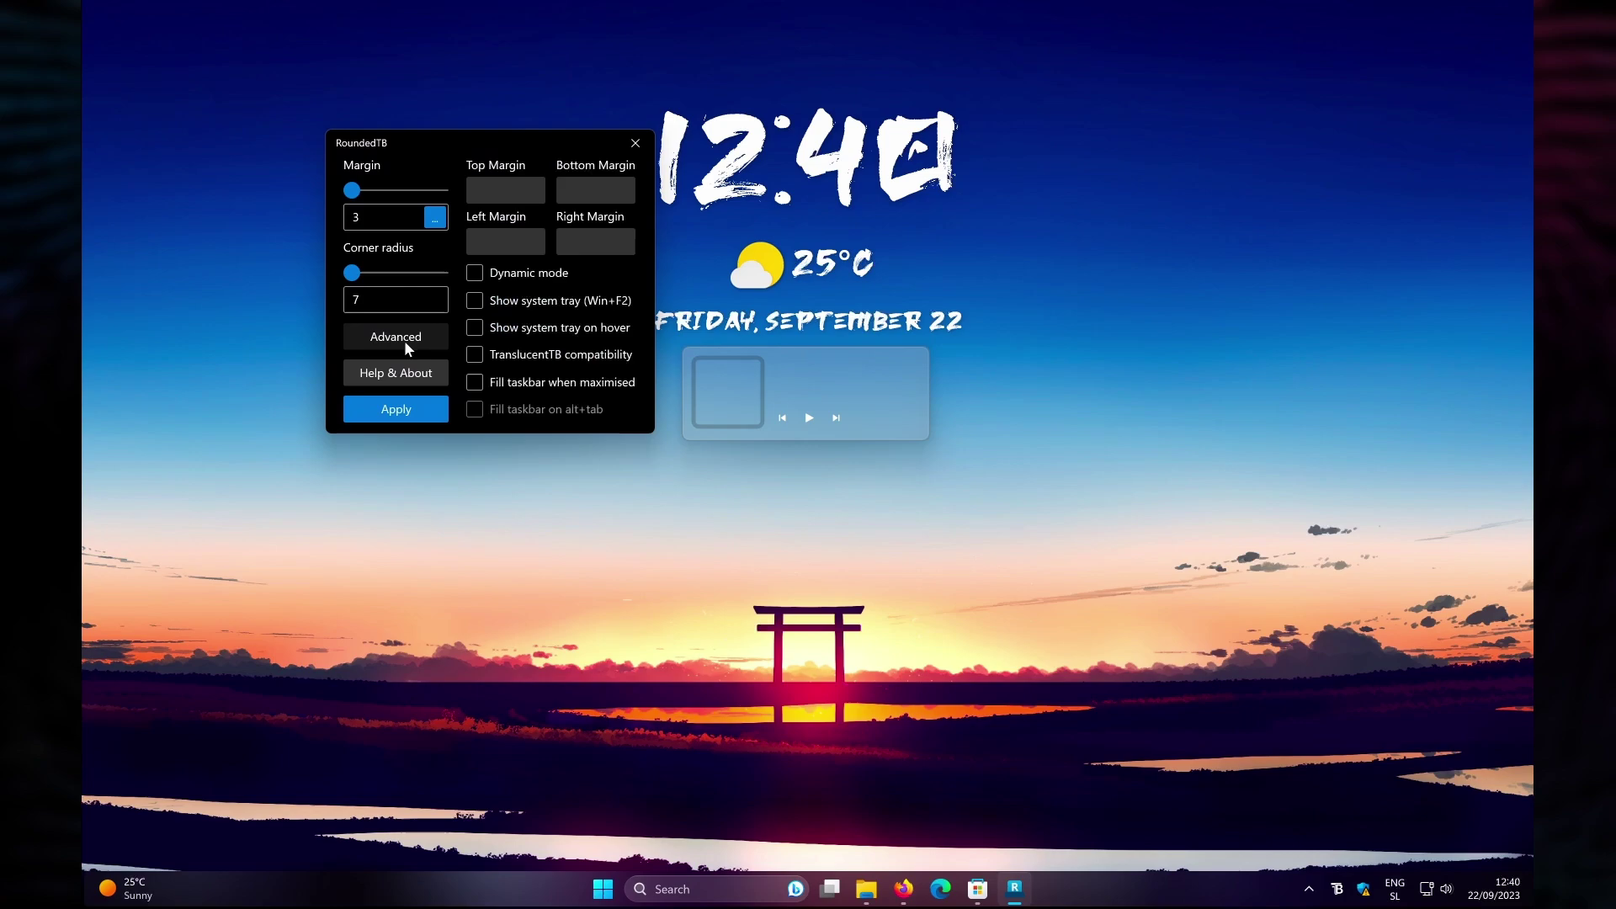
Enable Dynamic mode, tray on hover, TranslucentTB compatibility and fill-when-maximised, then apply.
left_click(519, 274)
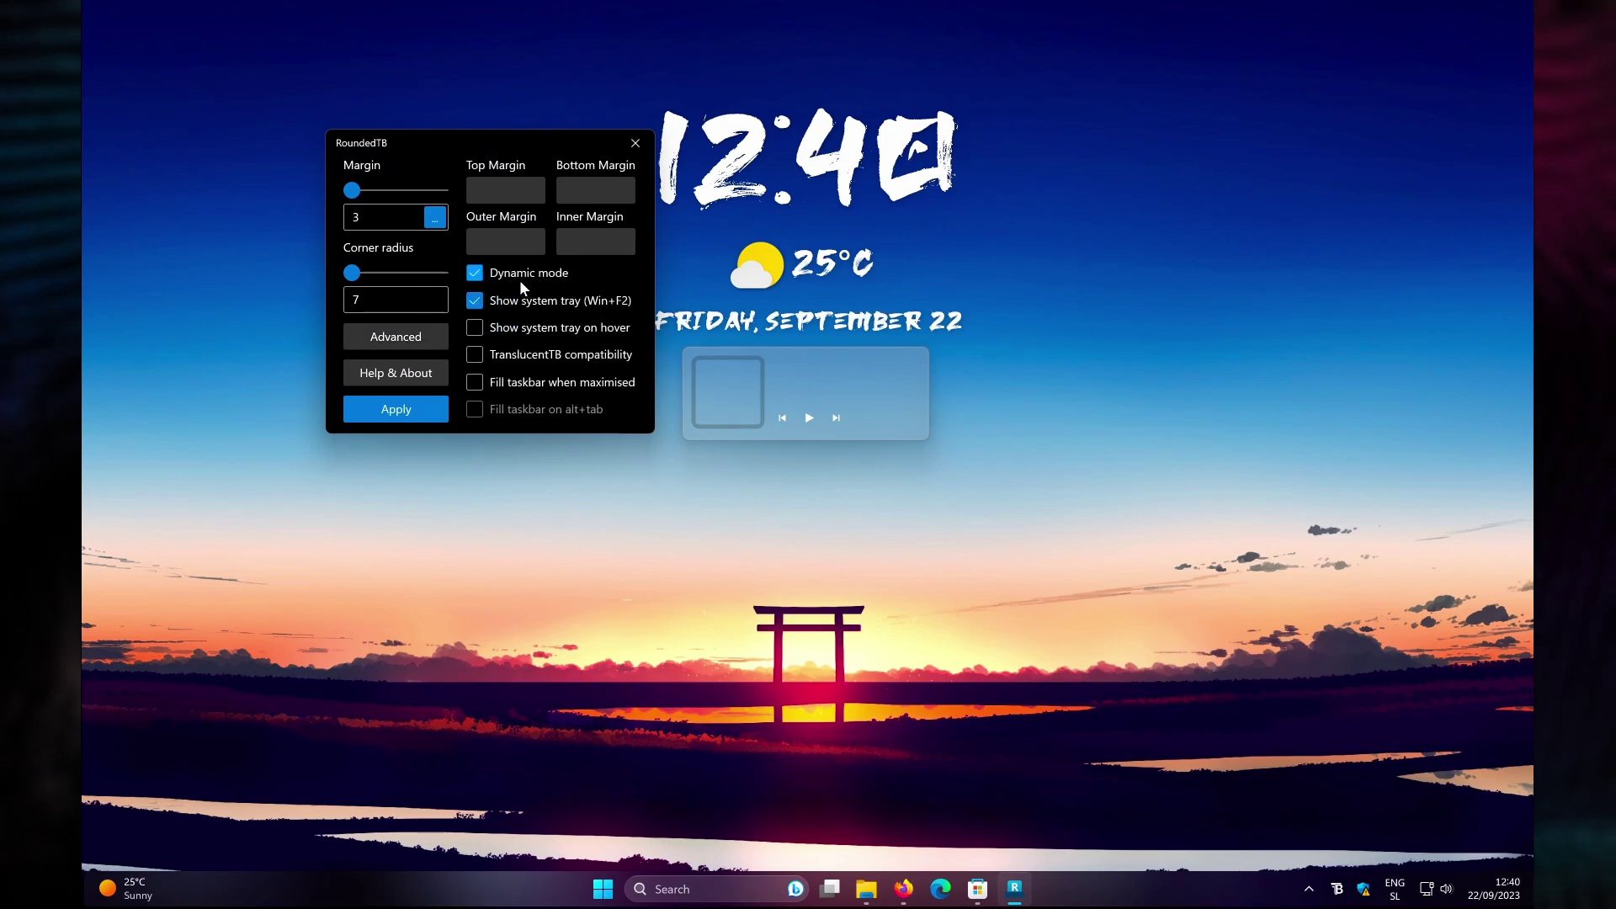
left_click(523, 329)
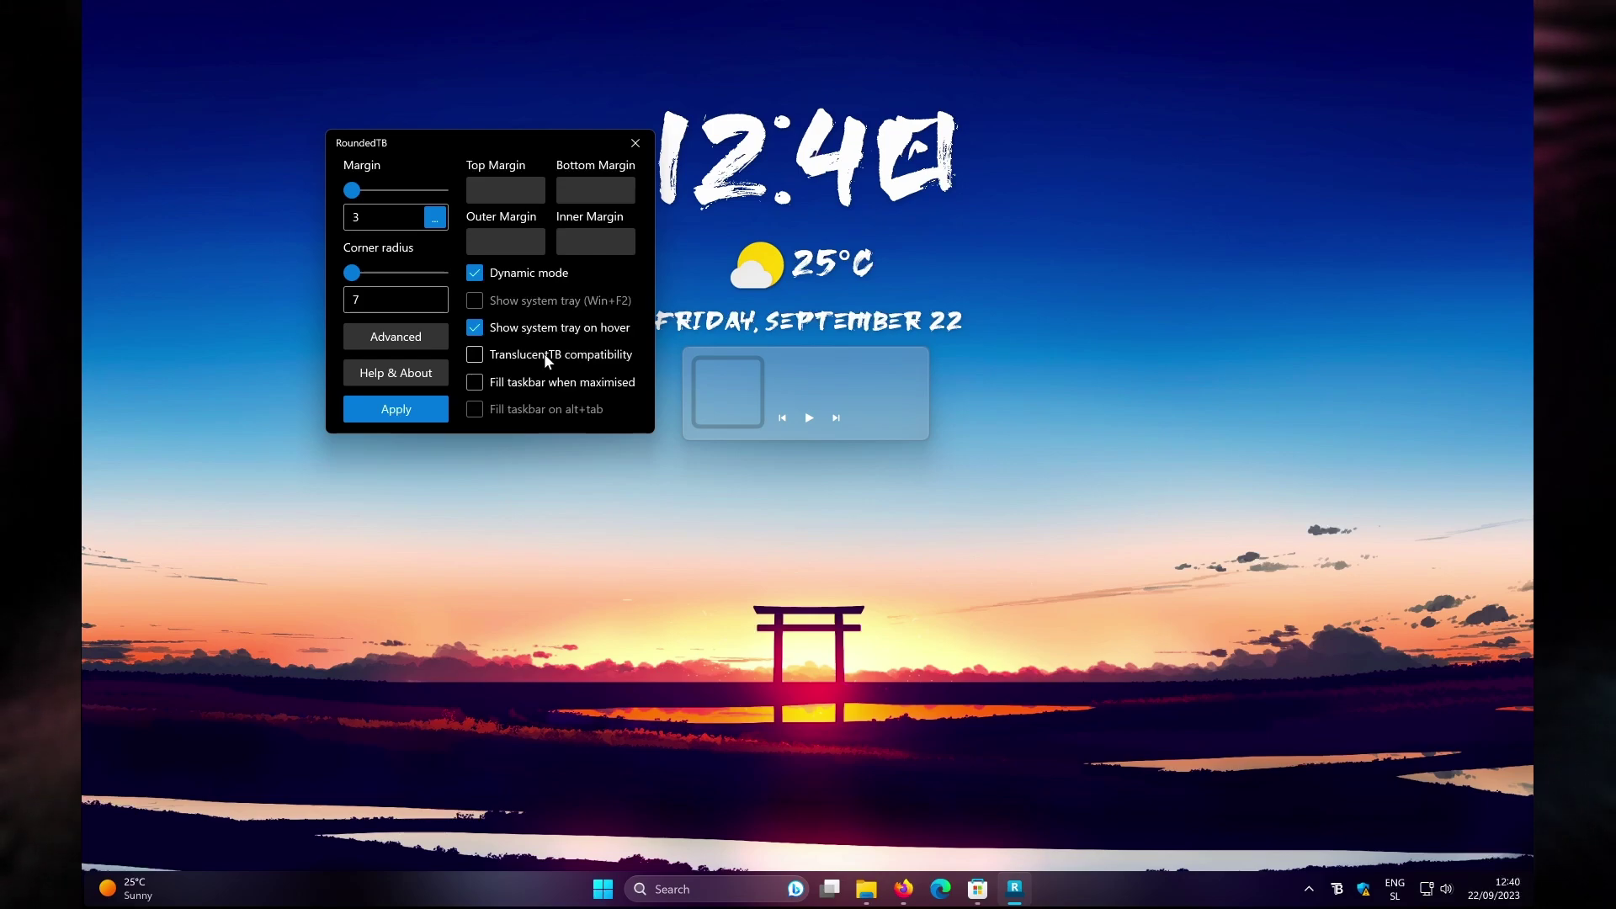
left_click(543, 353)
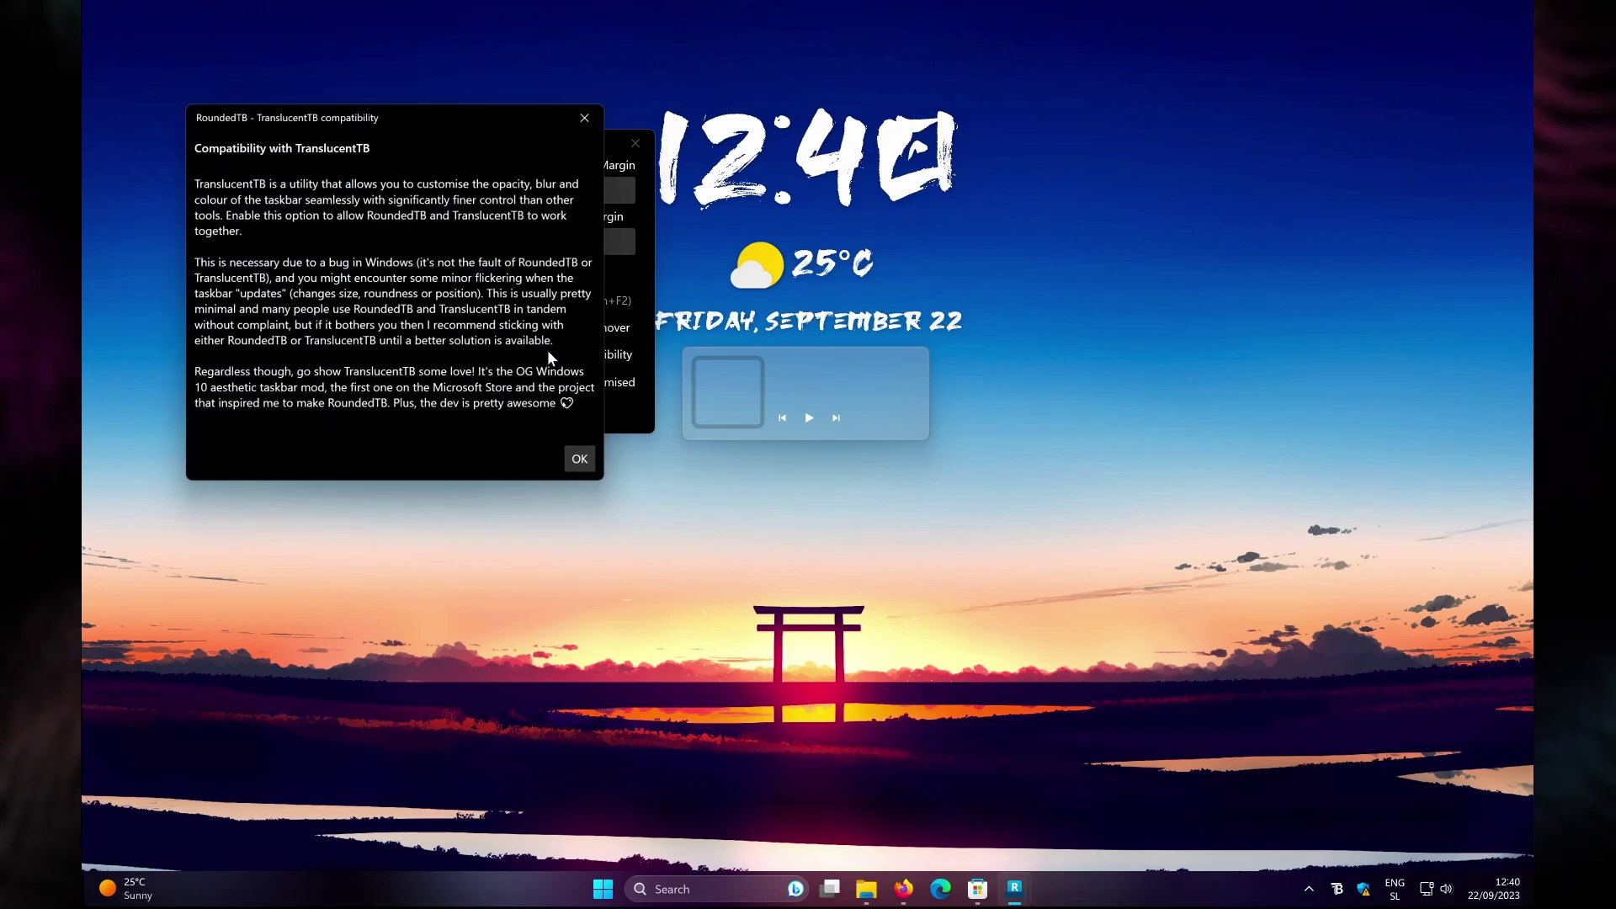
left_click(580, 461)
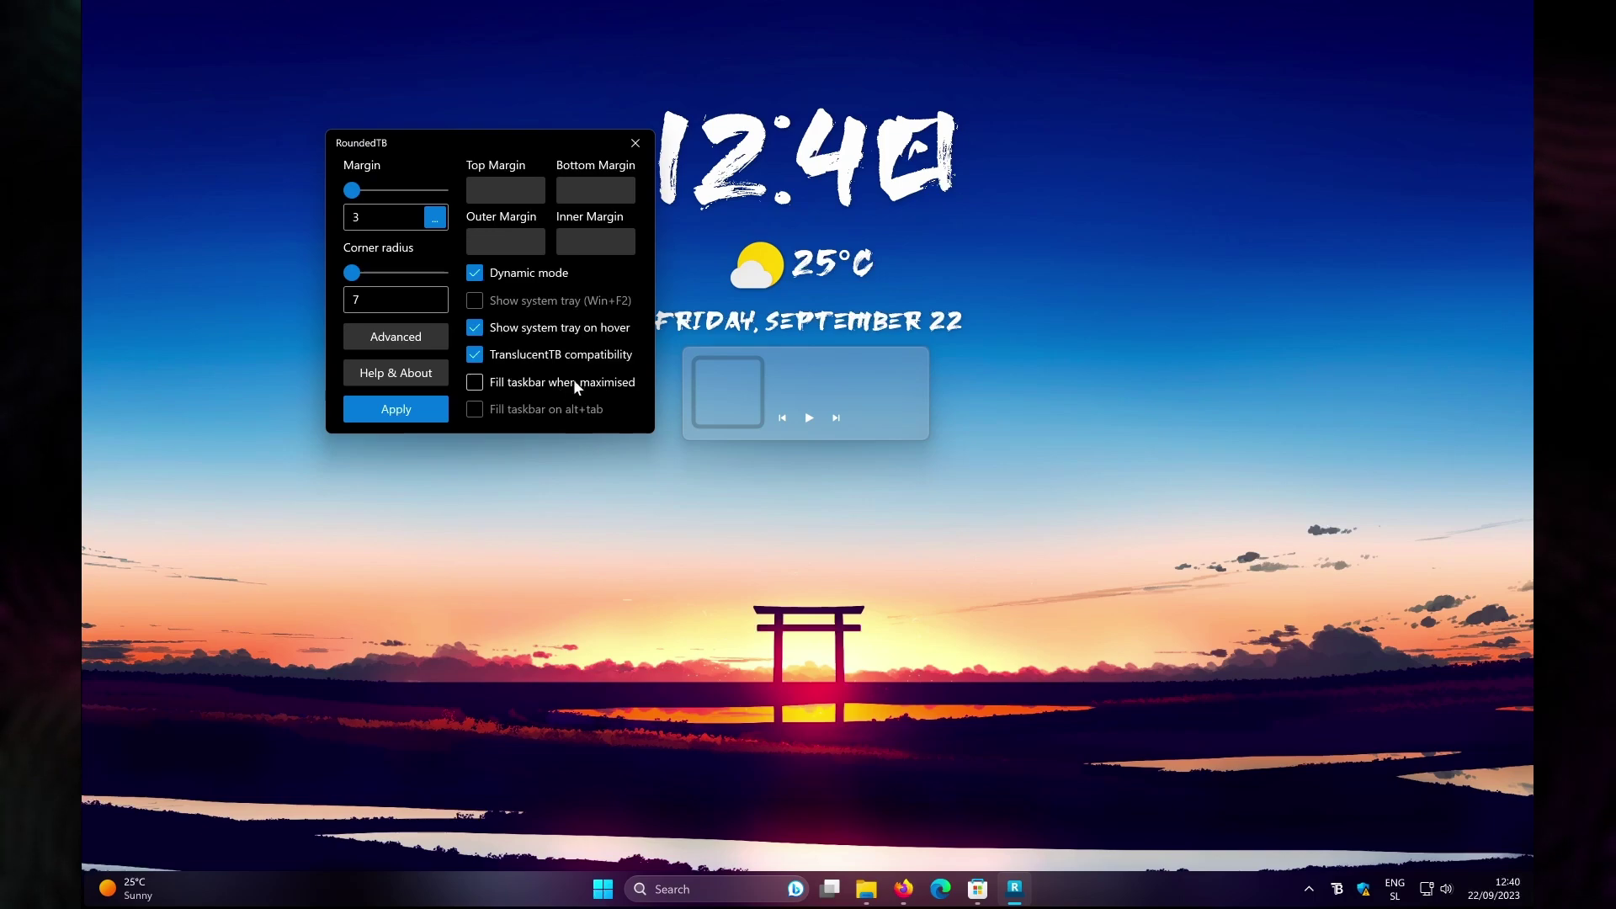
left_click(574, 384)
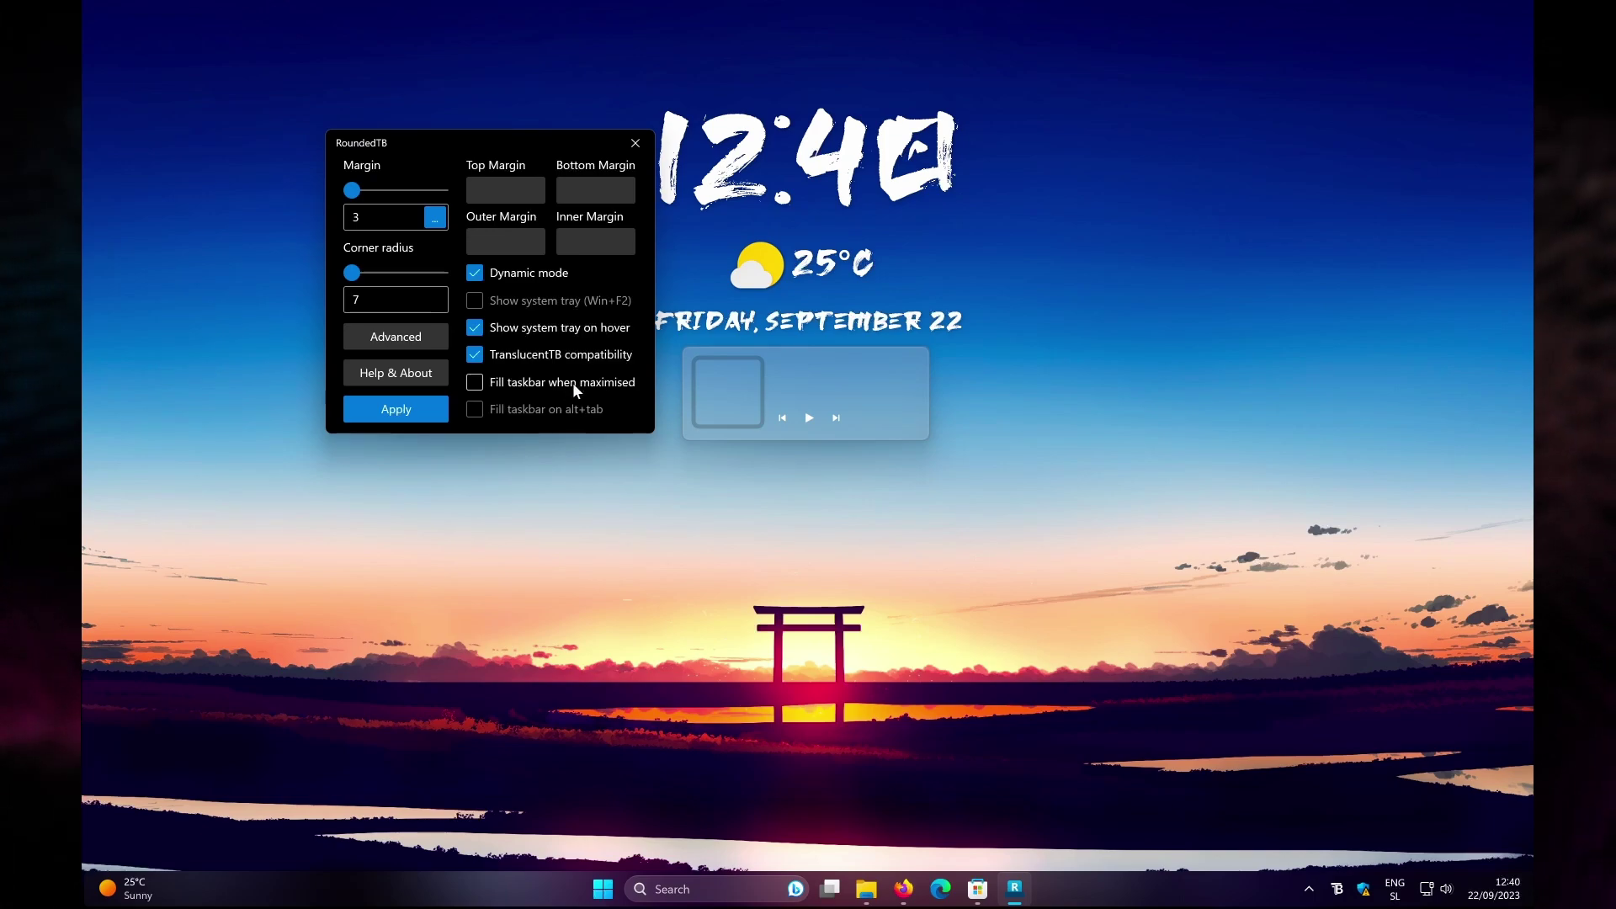
left_click(433, 409)
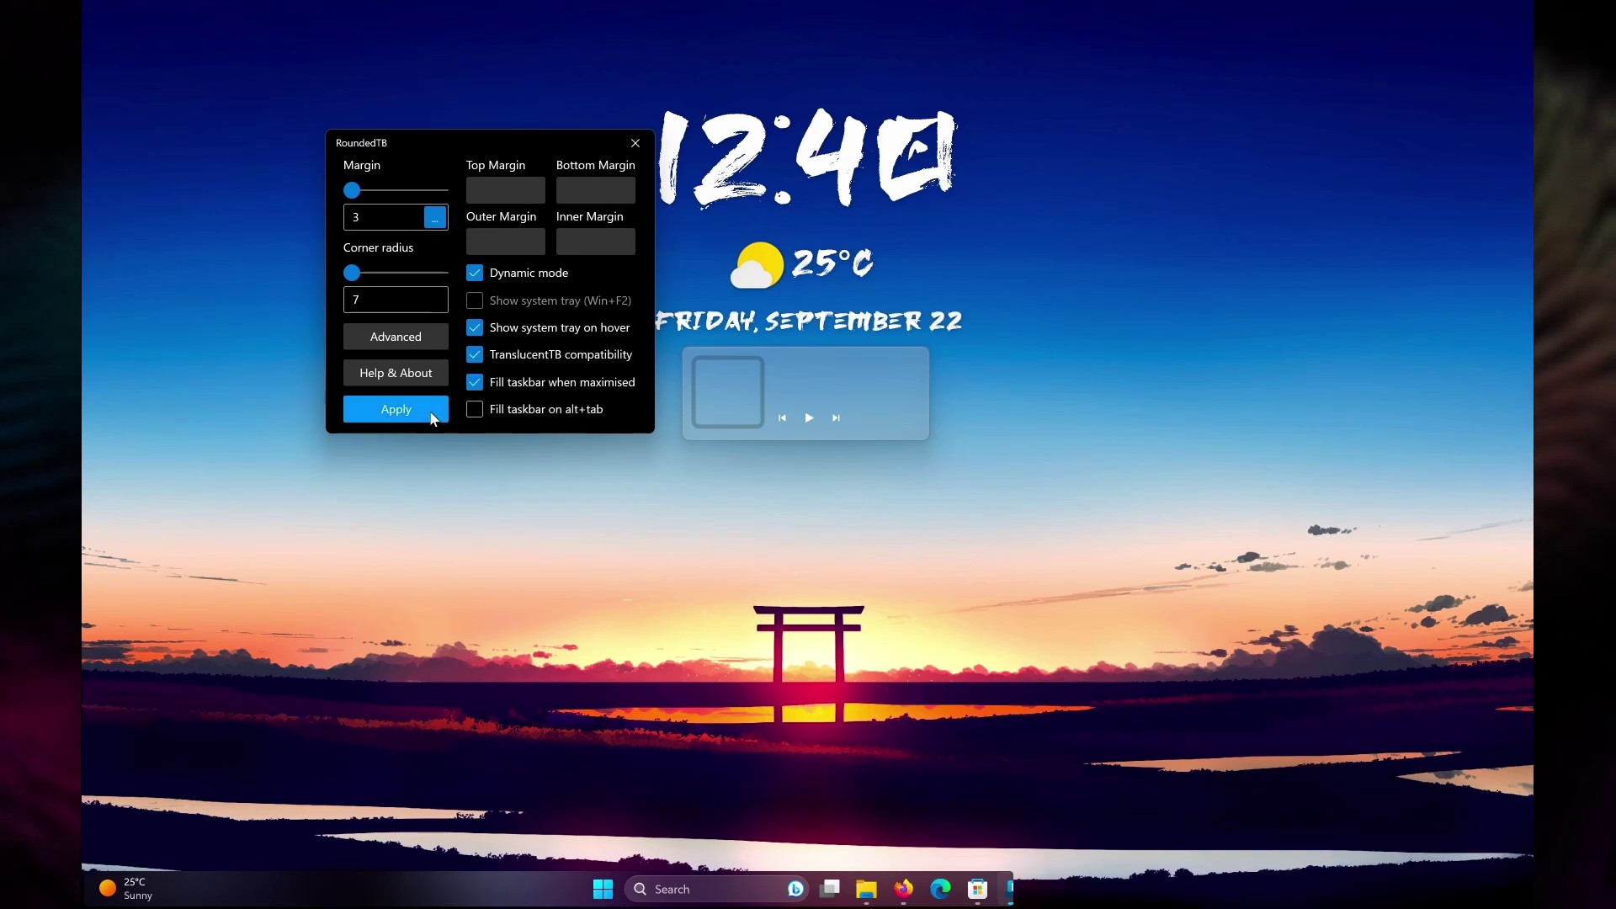
left_click(635, 143)
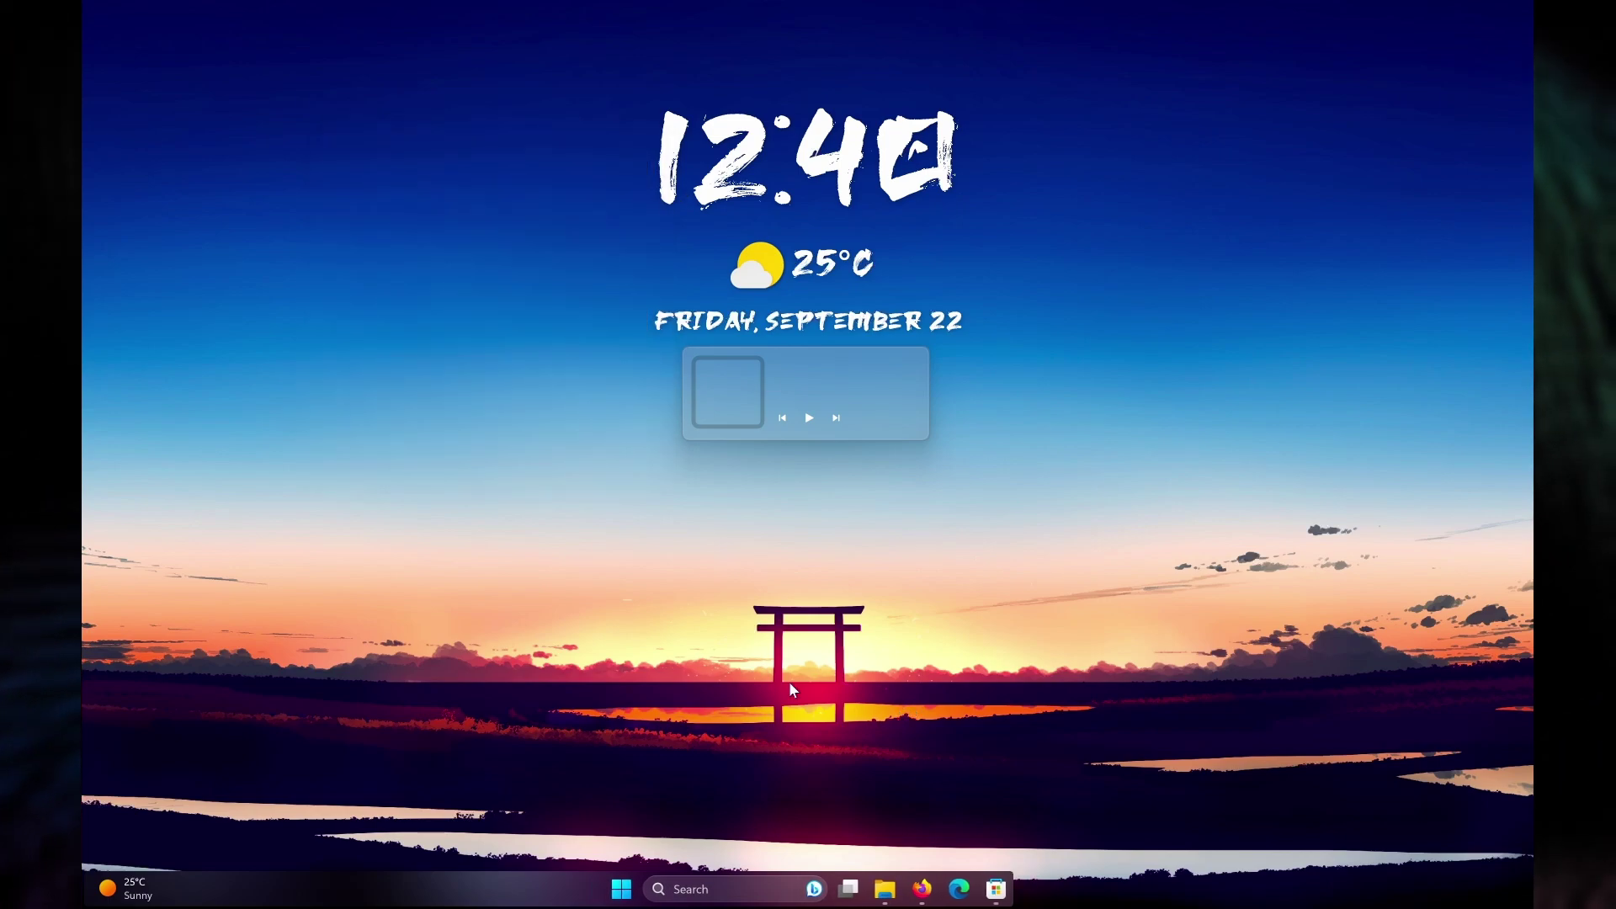
Open Taskbar settings from the taskbar's shortcut menu and expand Taskbar behaviors.
right_click(542, 880)
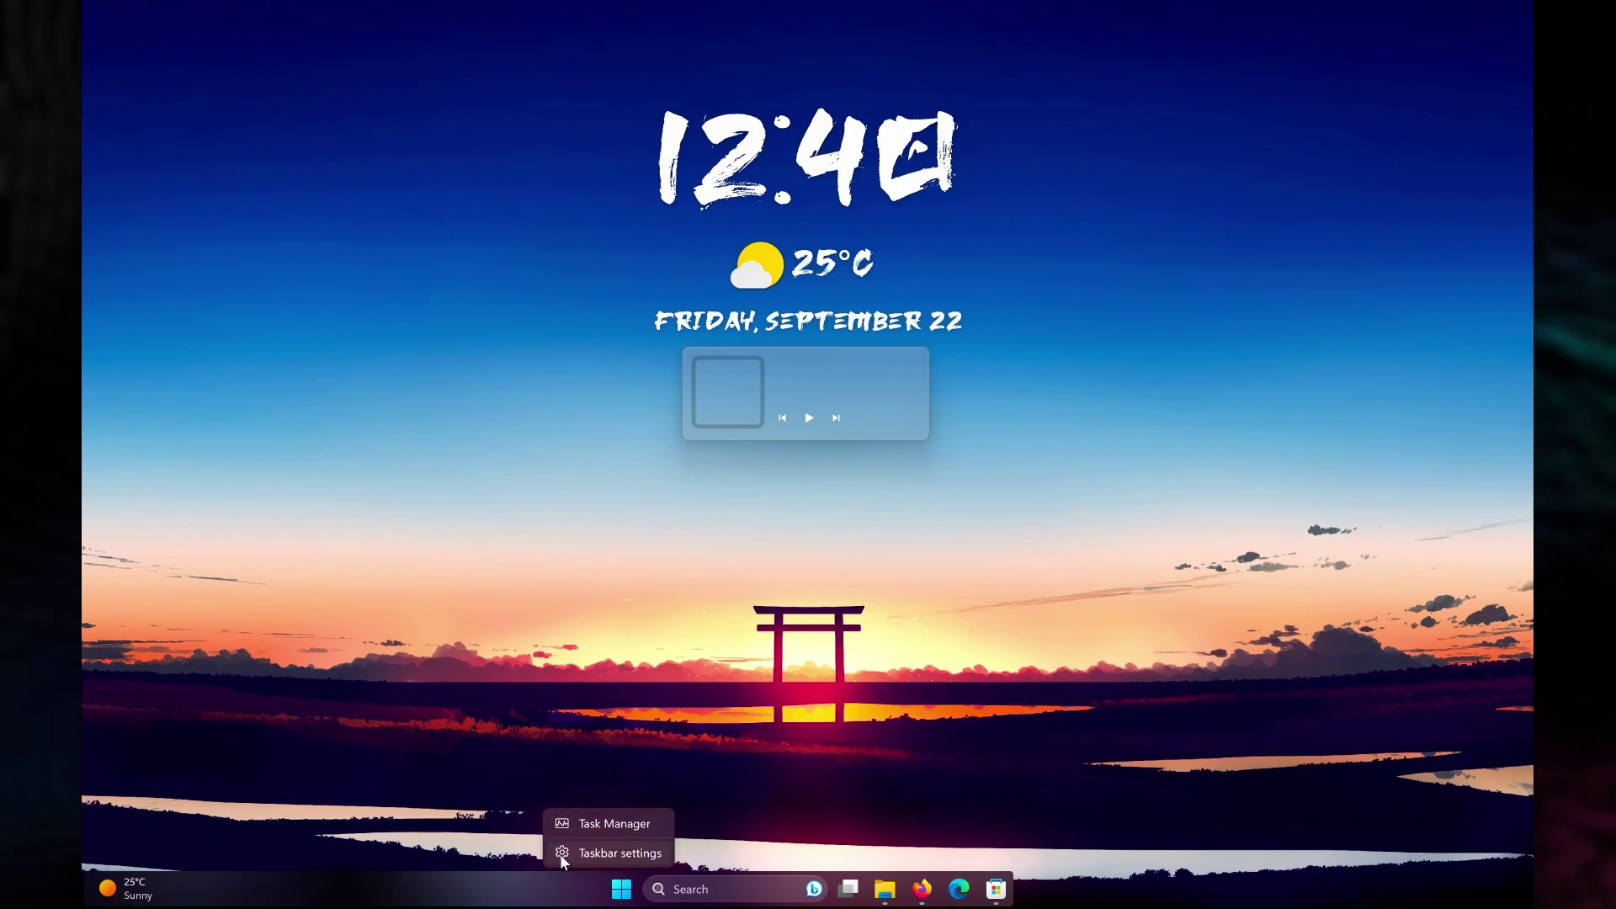
left_click(619, 854)
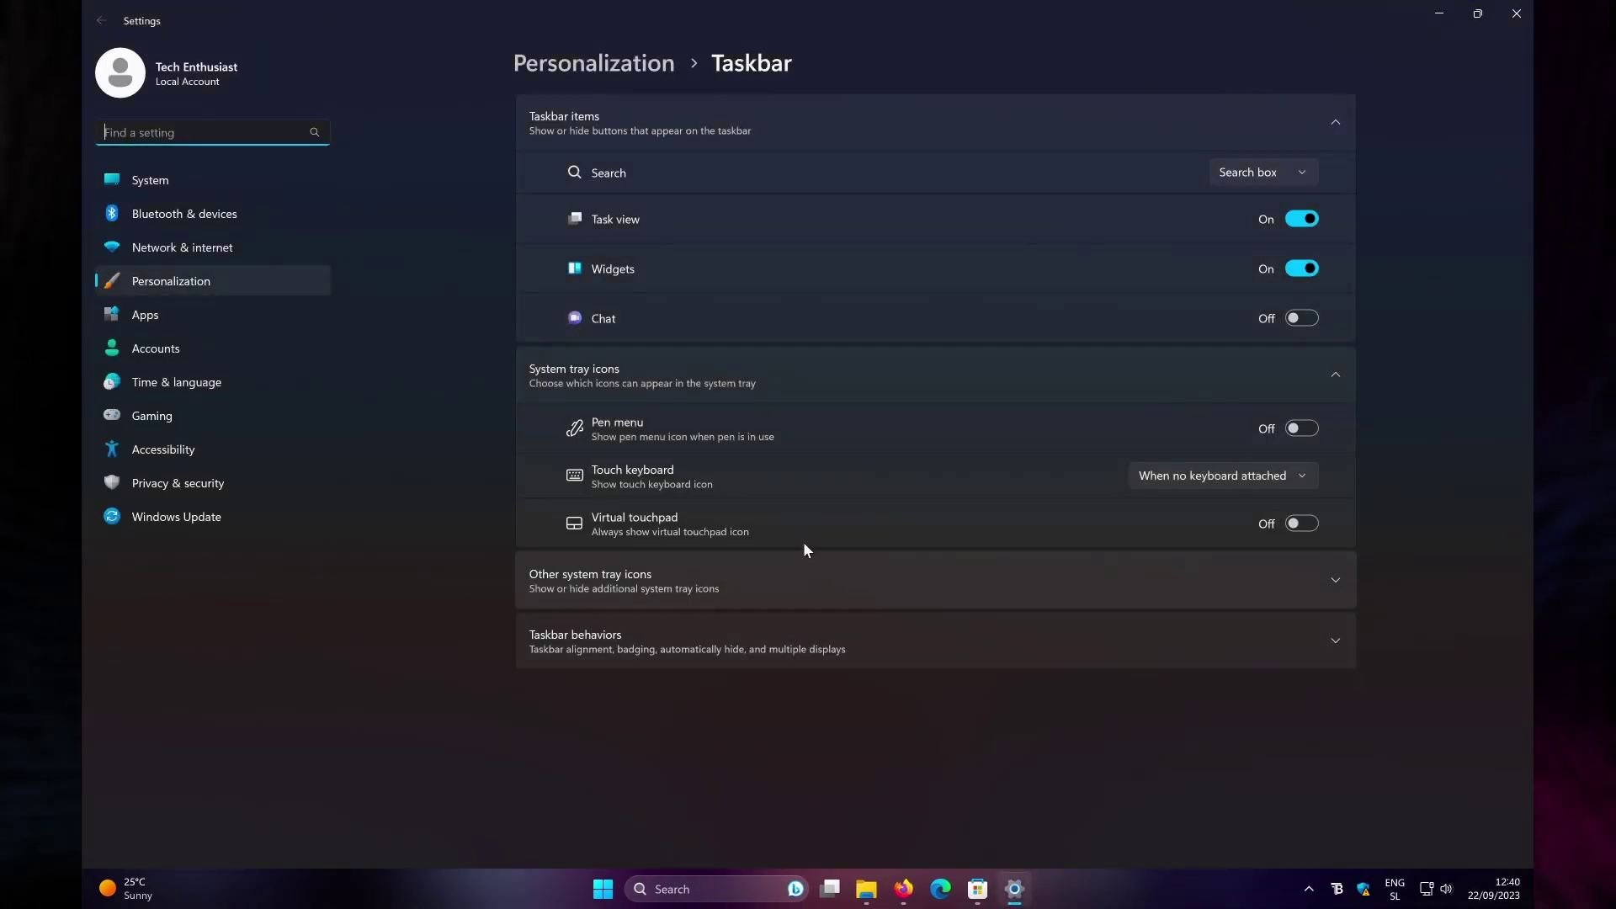
left_click(806, 644)
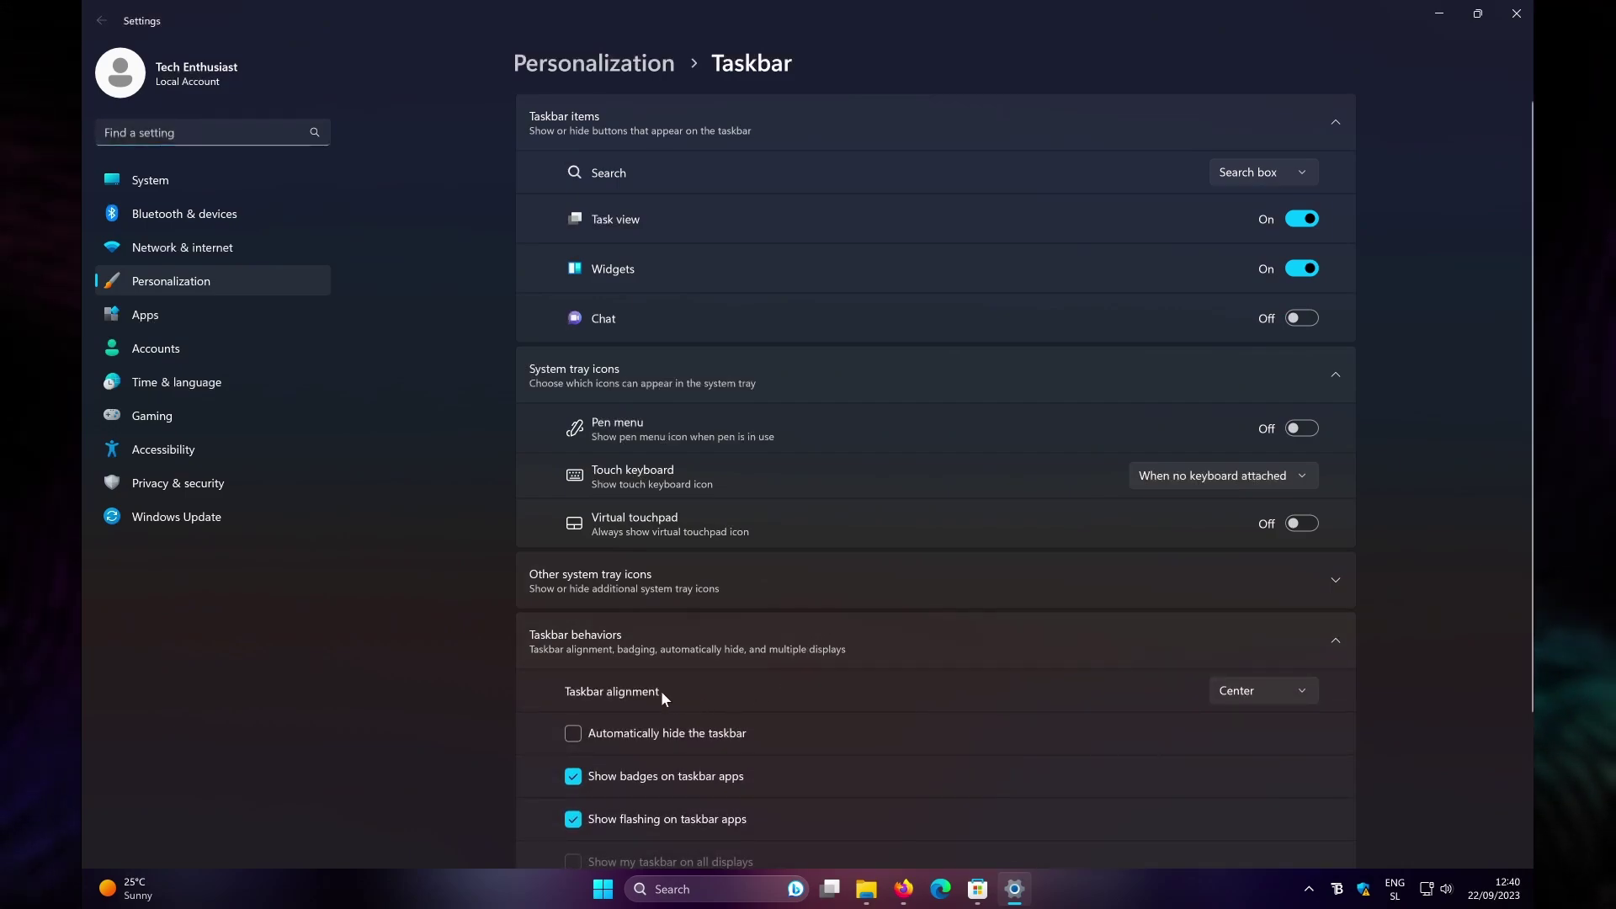
Switch Taskbar alignment to Left, then back to Center, and minimize Settings.
left_click(1236, 693)
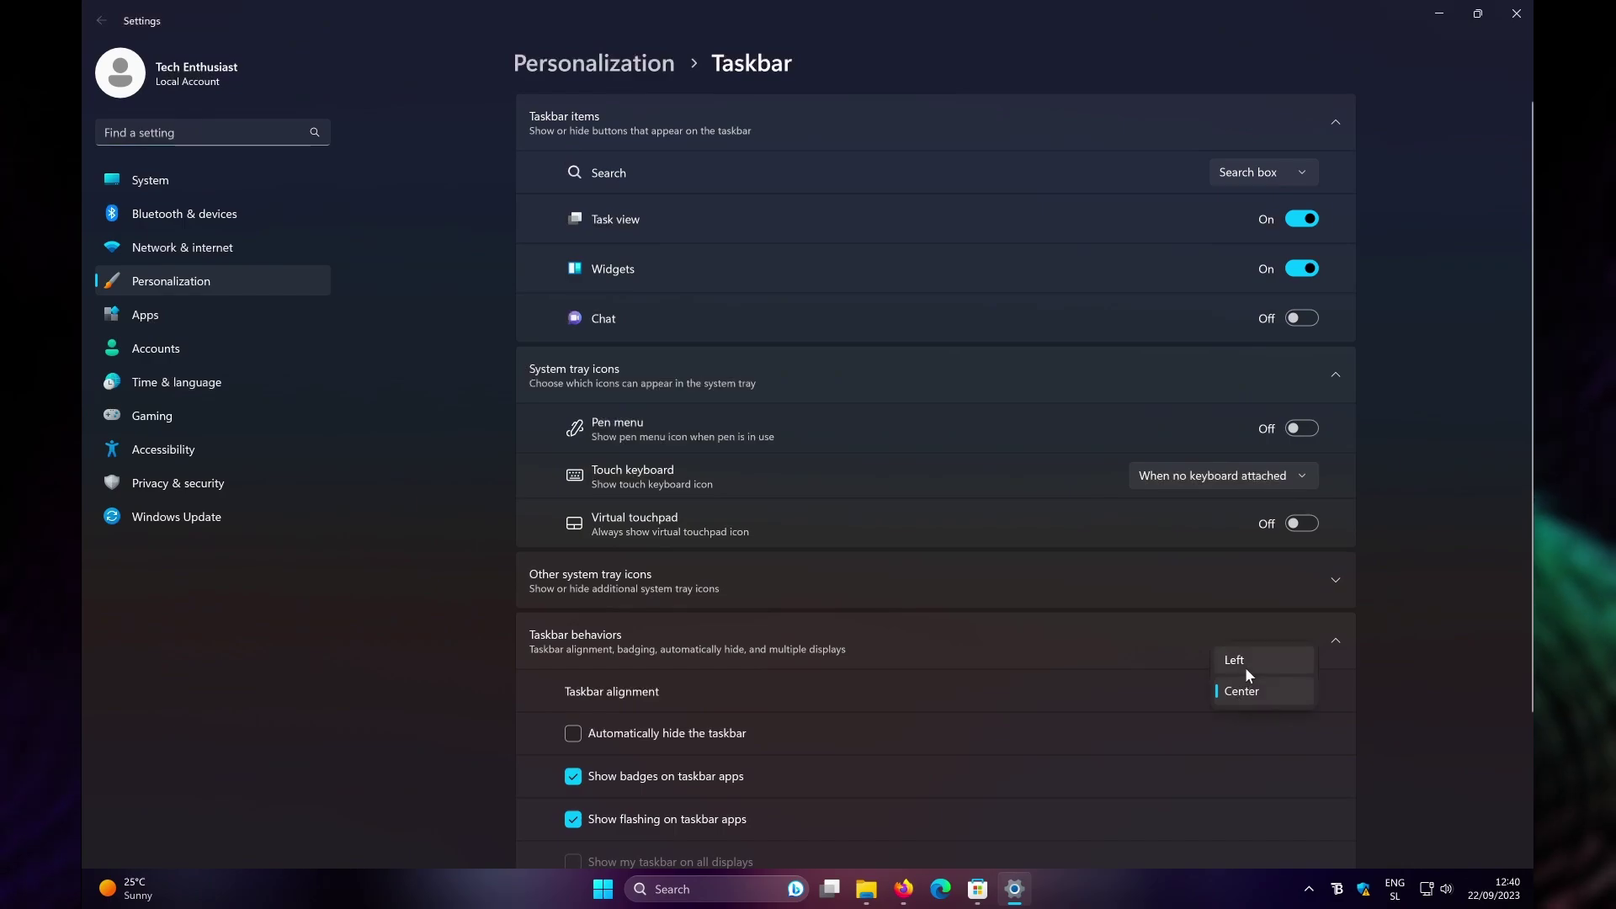
left_click(1245, 667)
left_click(1245, 695)
left_click(1252, 721)
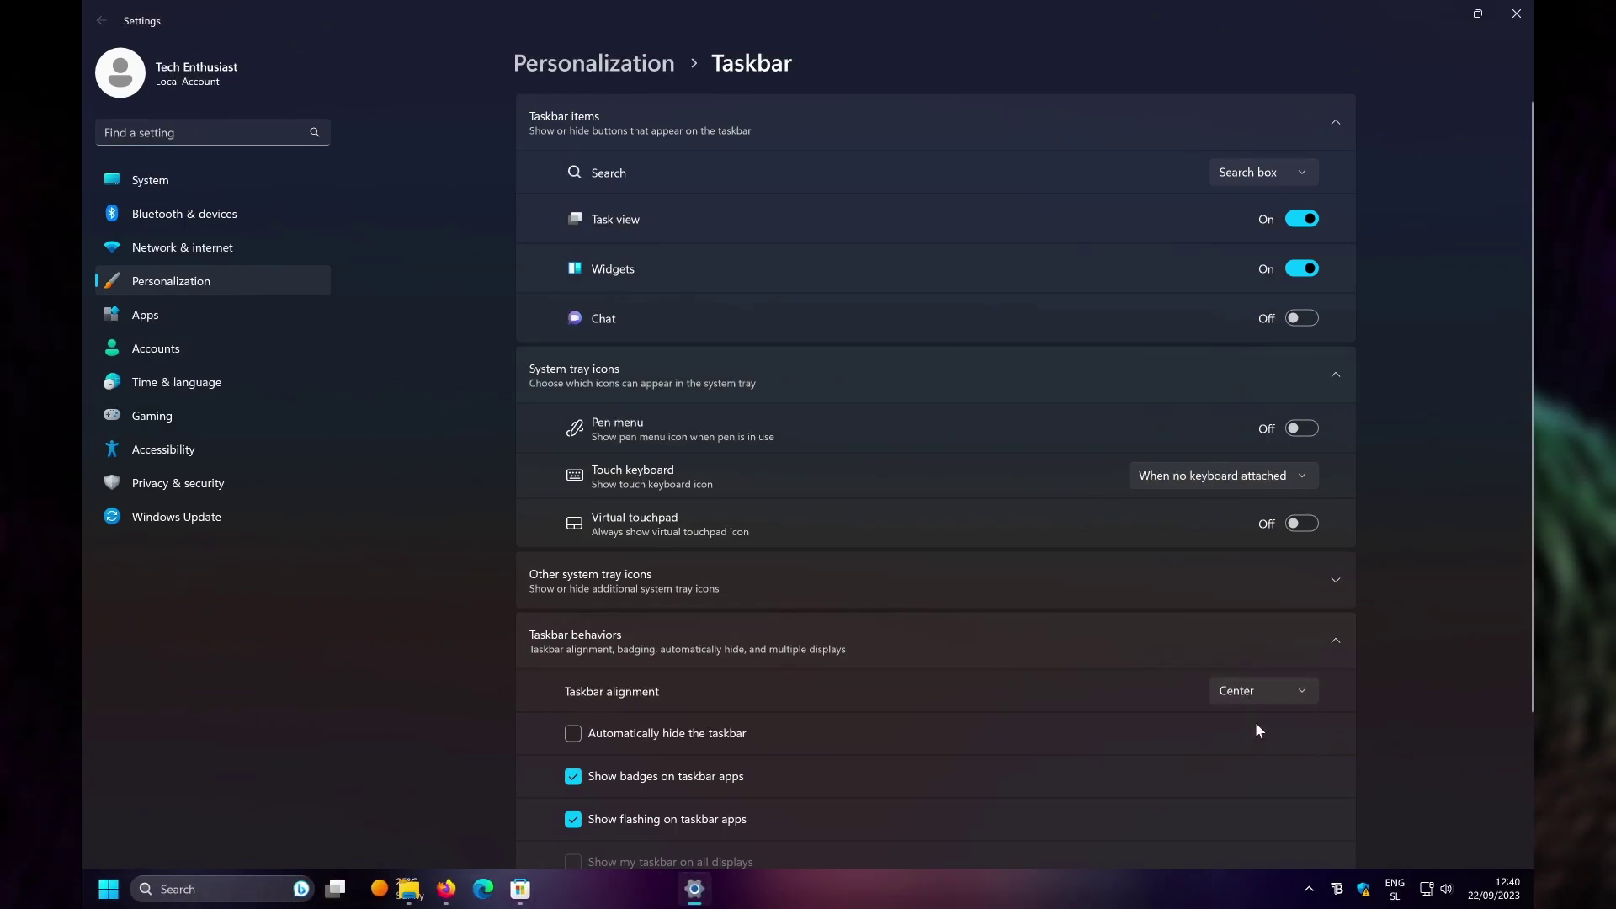
left_click(1429, 16)
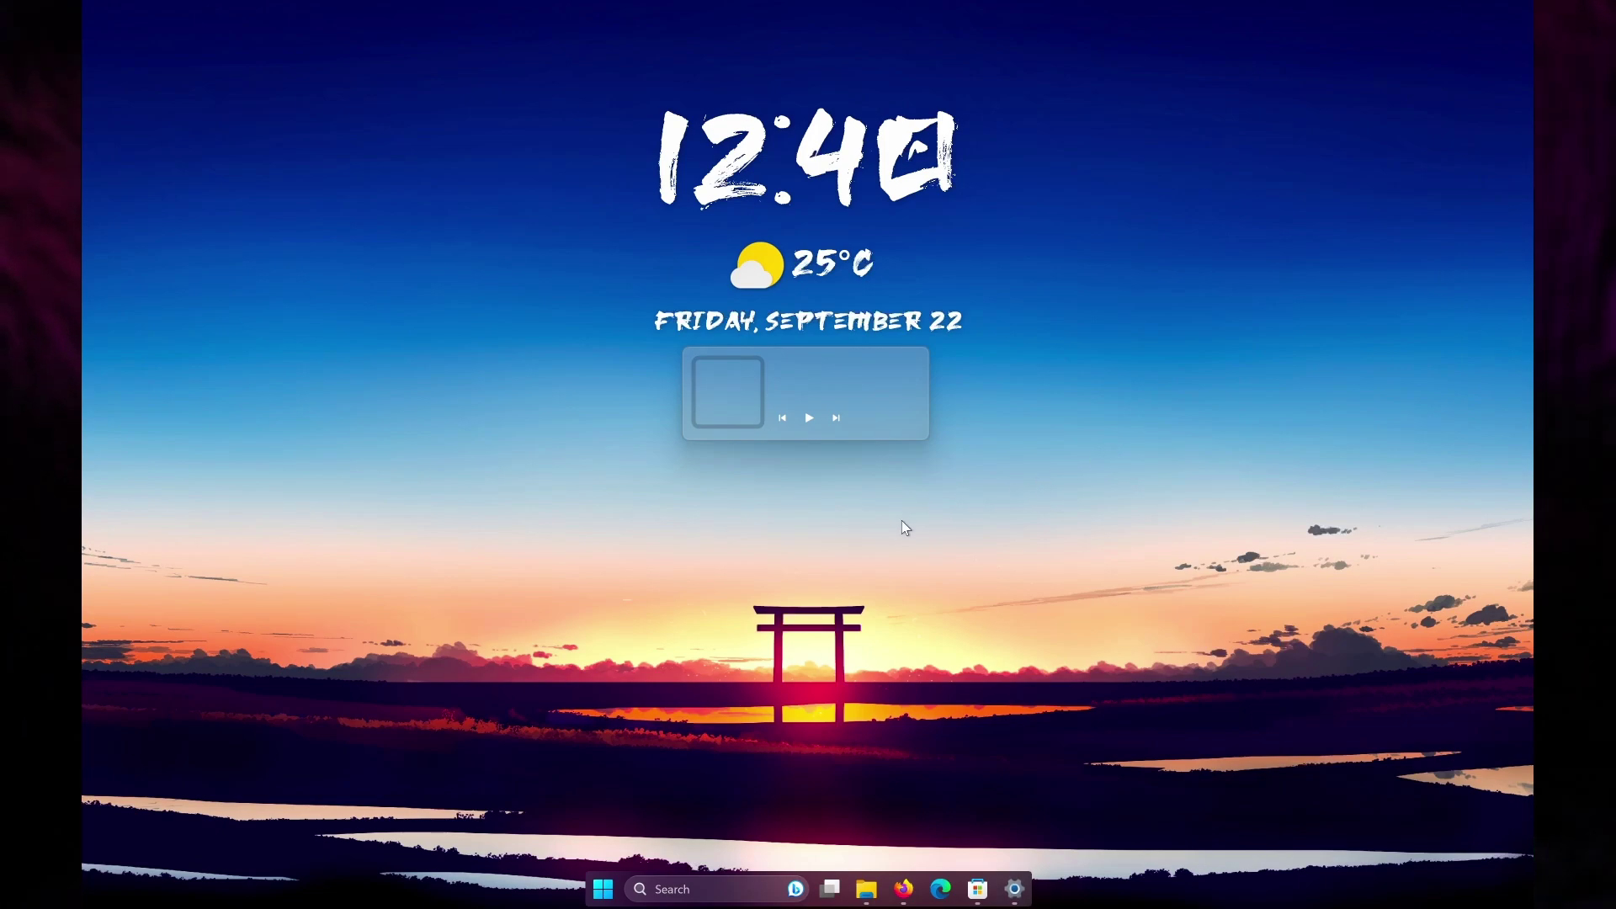